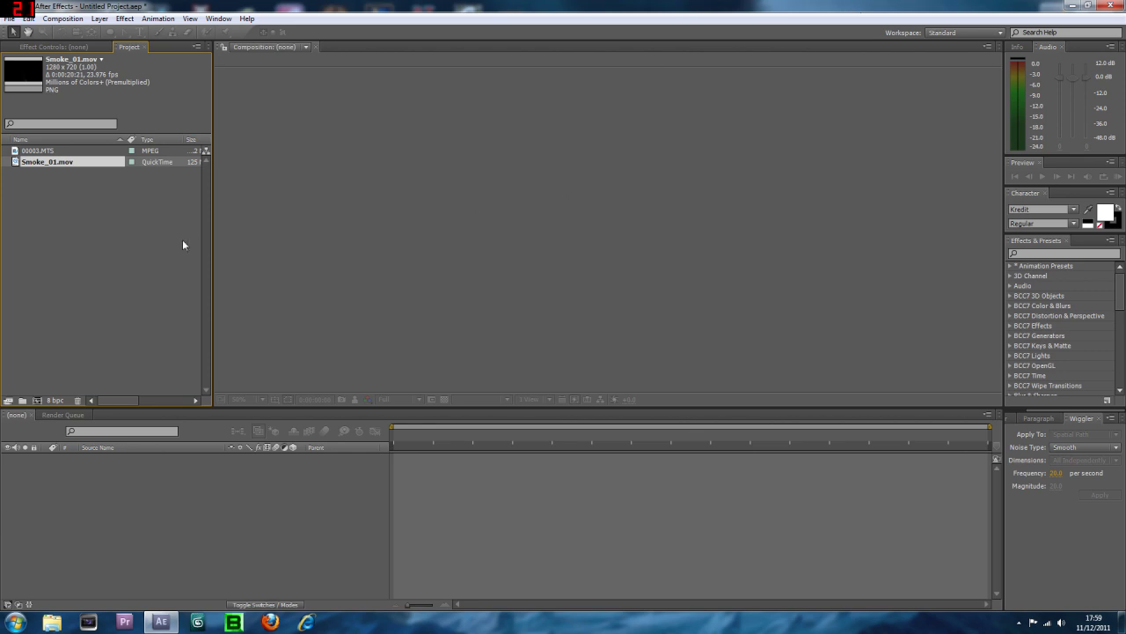
Create a composition from the 00003.MTS footage and duplicate its footage layer
{"action": "left_click", "coordinate": [43, 153]}
{"action": "left_click_drag", "start_coordinate": [42, 152], "coordinate": [631, 239]}
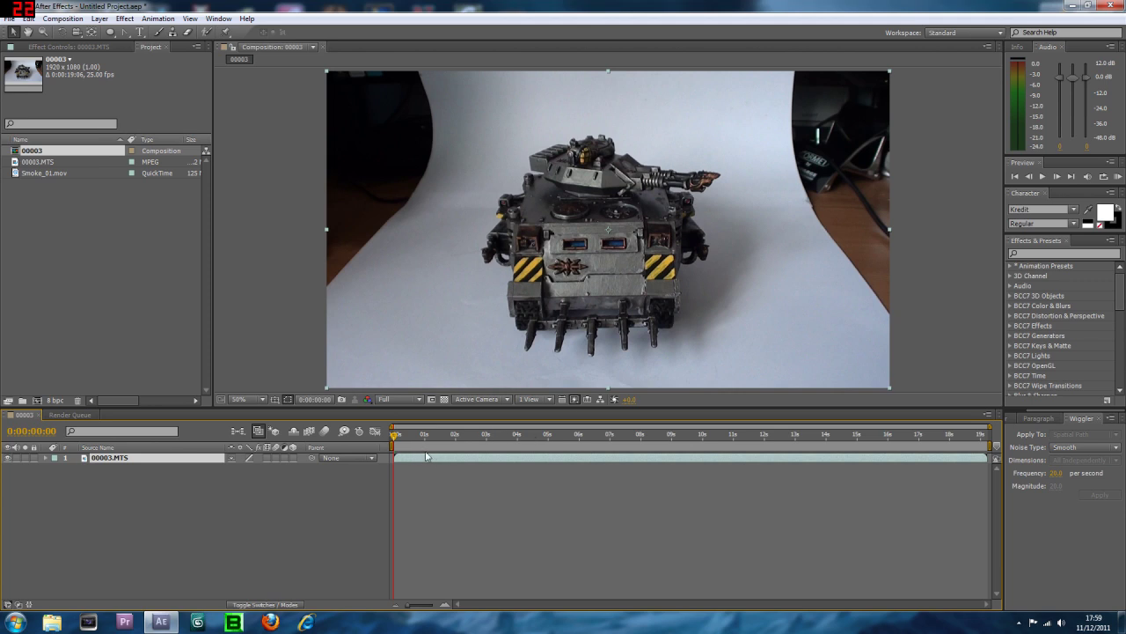
{"action": "key", "text": "ctrl+d"}
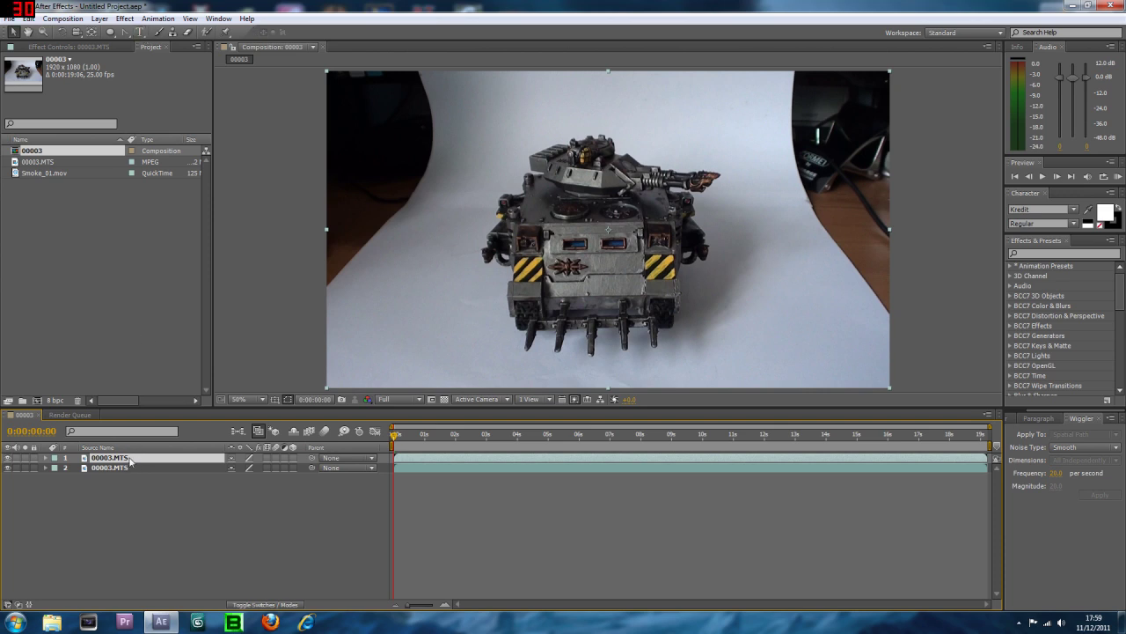
Draw a closed Pen tool mask on the top 00003.MTS layer around the bronze muzzle at the end of the gun barrels, following the notch beneath it
{"action": "left_click", "coordinate": [124, 32]}
{"action": "scroll", "coordinate": [608, 229], "scroll_direction": "up", "scroll_amount": 2}
{"action": "left_click_drag", "start_coordinate": [765, 176], "coordinate": [398, 331]}
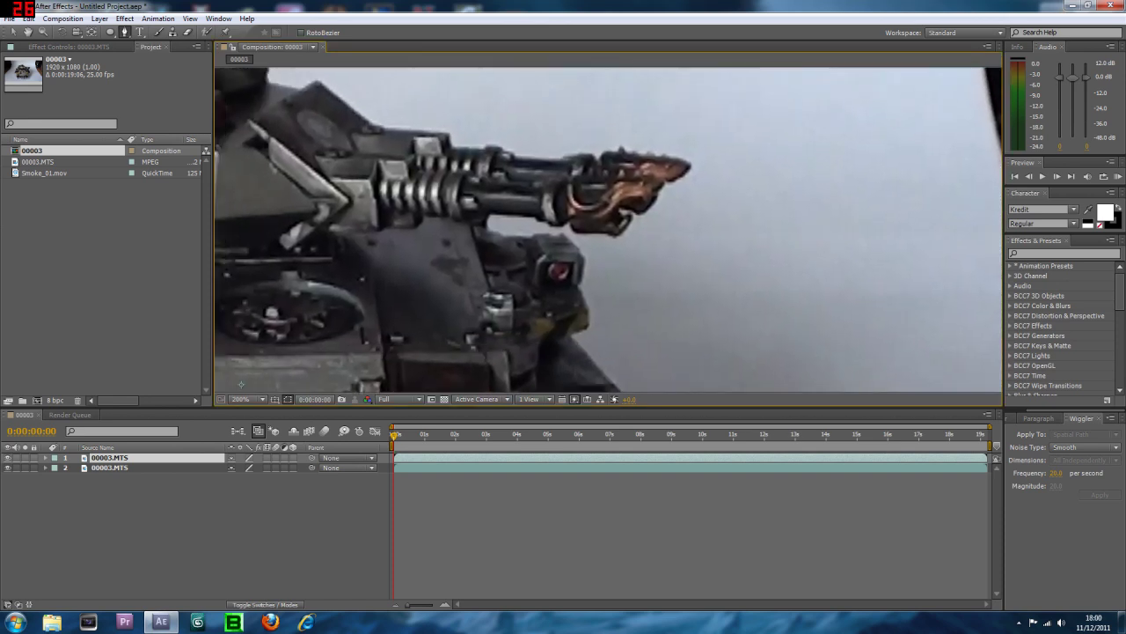
{"action": "left_click", "coordinate": [690, 166]}
{"action": "left_click", "coordinate": [658, 158]}
{"action": "left_click", "coordinate": [630, 152]}
{"action": "left_click", "coordinate": [604, 151]}
{"action": "left_click", "coordinate": [597, 164]}
{"action": "left_click", "coordinate": [578, 178]}
{"action": "left_click", "coordinate": [568, 188]}
{"action": "left_click", "coordinate": [568, 209]}
{"action": "left_click", "coordinate": [575, 231]}
{"action": "left_click", "coordinate": [597, 232]}
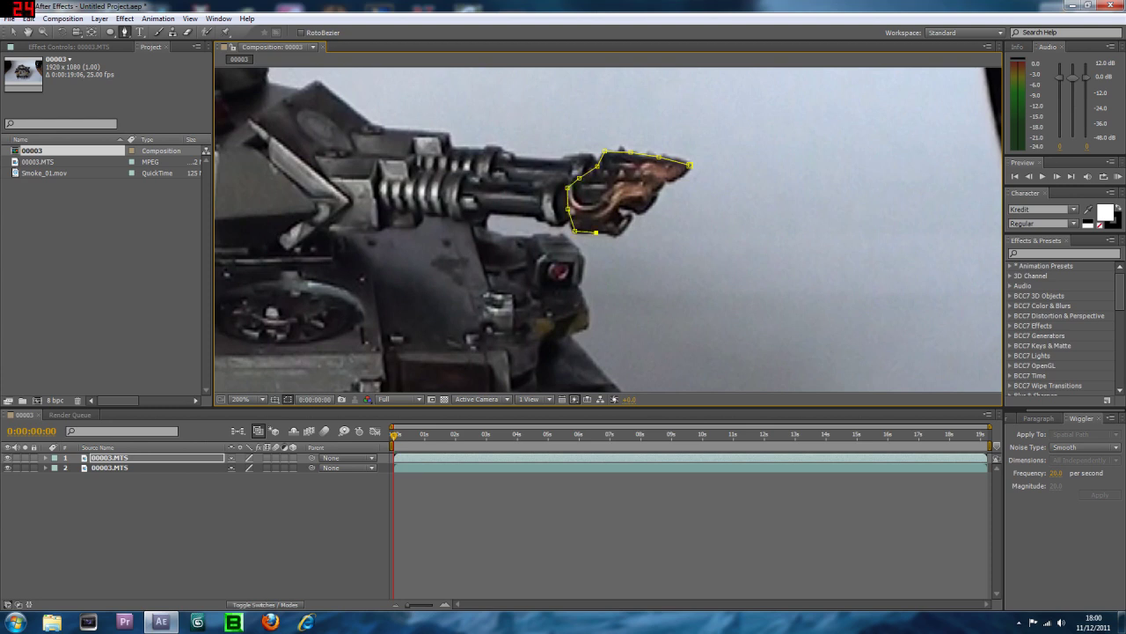
{"action": "left_click", "coordinate": [614, 235]}
{"action": "left_click", "coordinate": [632, 215]}
{"action": "left_click_drag", "start_coordinate": [607, 220], "coordinate": [638, 212]}
{"action": "left_click", "coordinate": [657, 197]}
{"action": "left_click", "coordinate": [663, 183]}
{"action": "left_click", "coordinate": [688, 164]}
{"action": "left_click", "coordinate": [12, 32]}
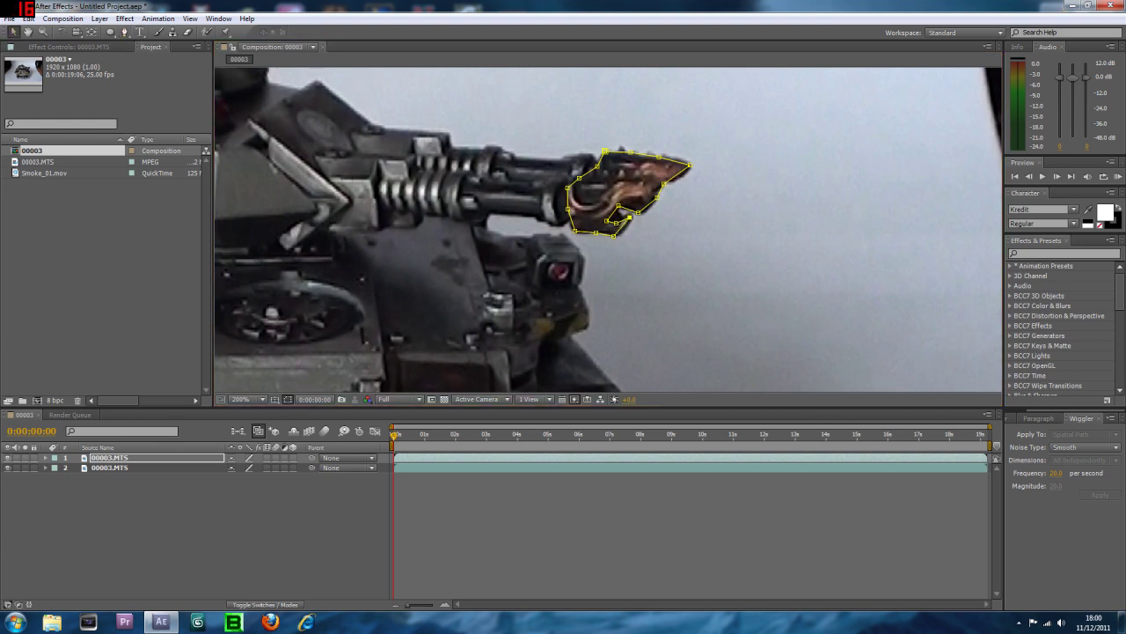
Round the corners of the muzzle mask by converting its vertices to smooth points with the Convert Vertex Tool
{"action": "left_click", "coordinate": [126, 33]}
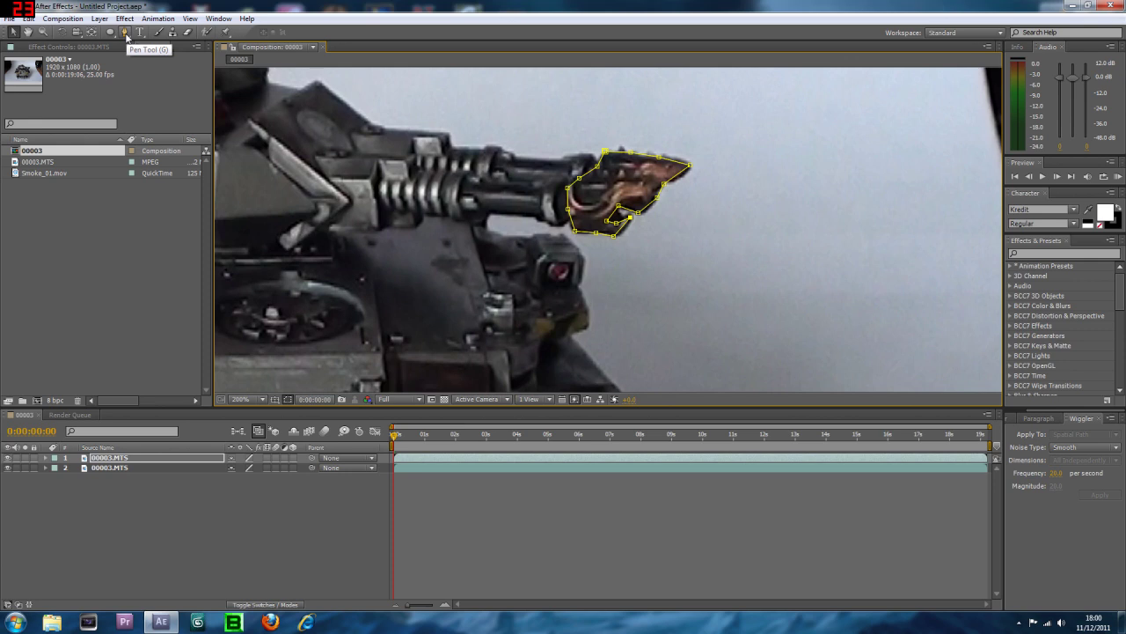
{"action": "left_click", "coordinate": [126, 33]}
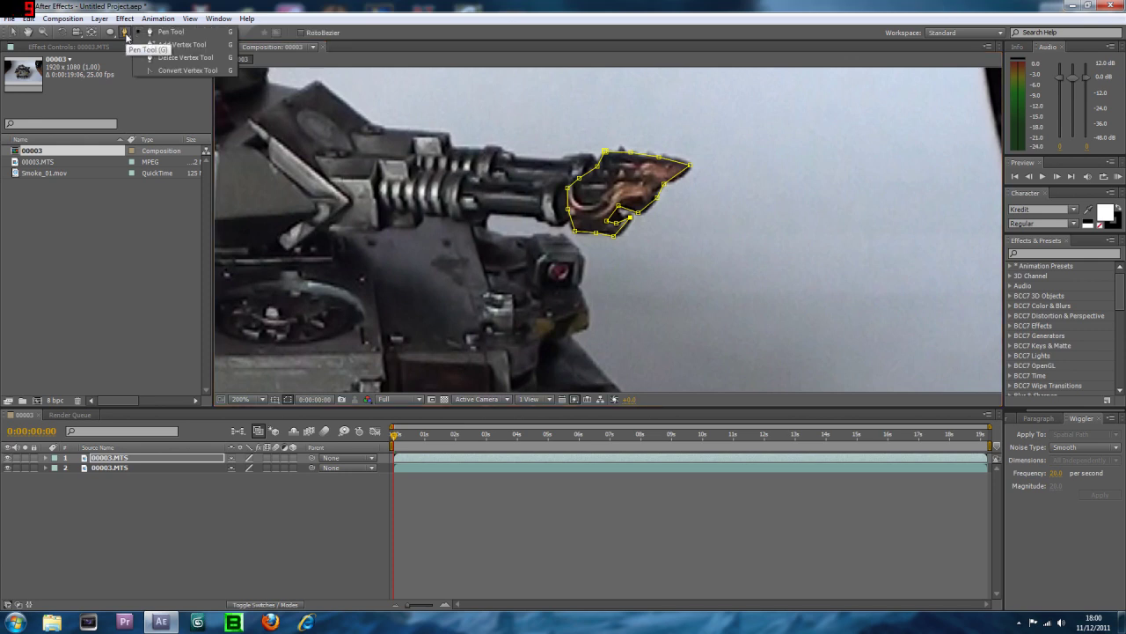
{"action": "left_click", "coordinate": [170, 72]}
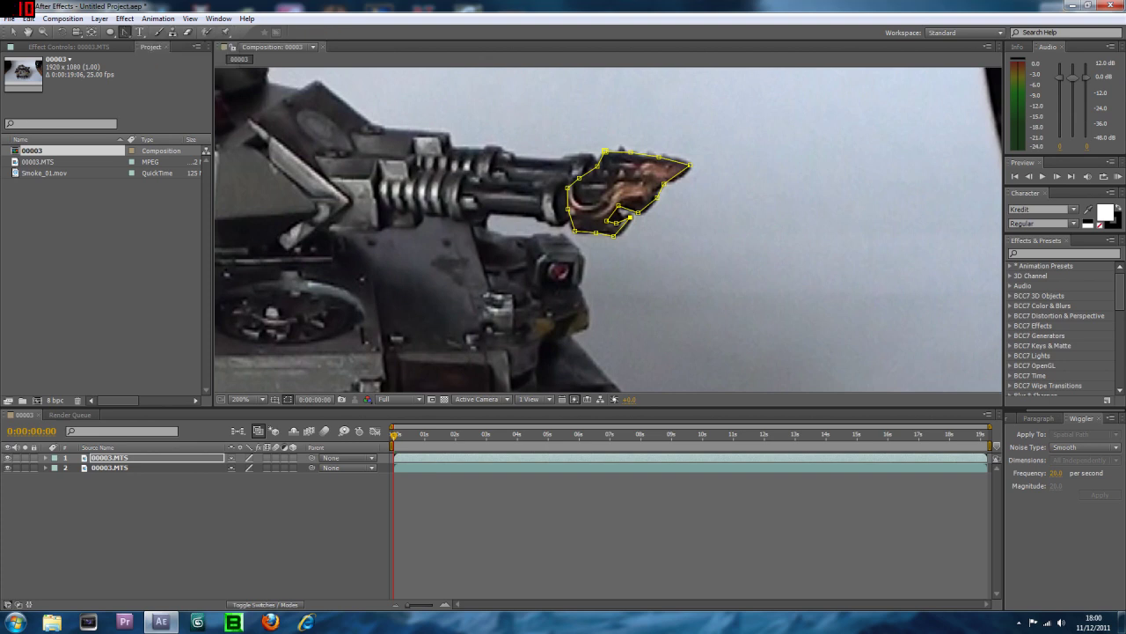
{"action": "left_click_drag", "start_coordinate": [689, 163], "coordinate": [692, 174]}
{"action": "left_click", "coordinate": [659, 156]}
{"action": "left_click", "coordinate": [630, 152]}
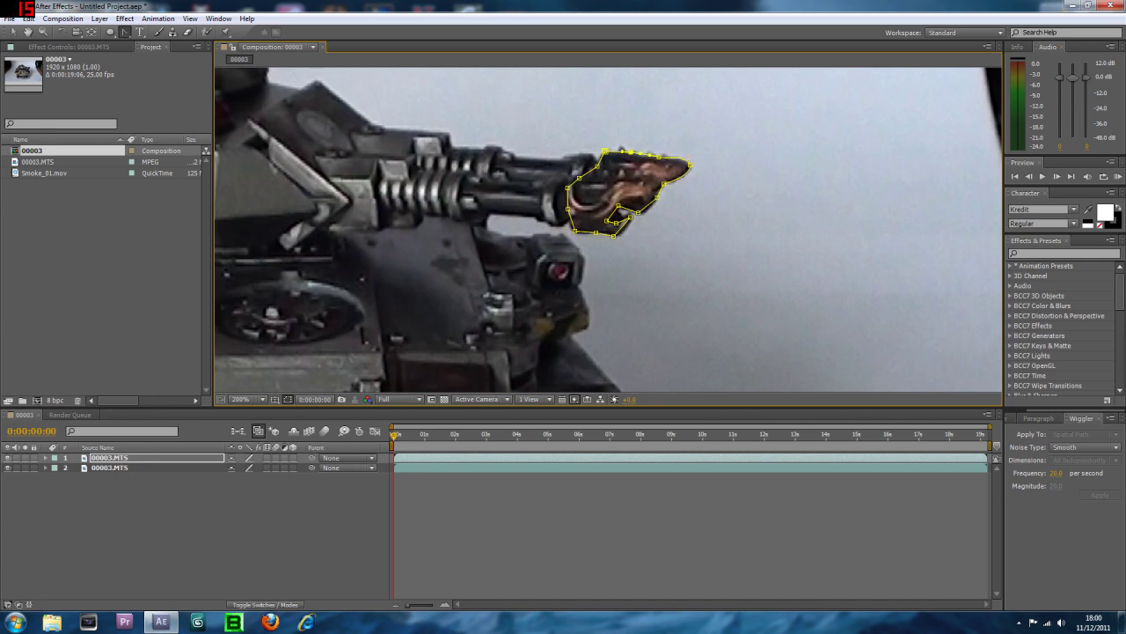
{"action": "left_click", "coordinate": [568, 186]}
{"action": "left_click", "coordinate": [568, 208]}
{"action": "left_click", "coordinate": [574, 231]}
{"action": "left_click", "coordinate": [597, 233]}
{"action": "left_click", "coordinate": [620, 232]}
{"action": "left_click", "coordinate": [630, 214]}
{"action": "left_click", "coordinate": [607, 220]}
{"action": "left_click", "coordinate": [646, 210]}
{"action": "left_click", "coordinate": [665, 181]}
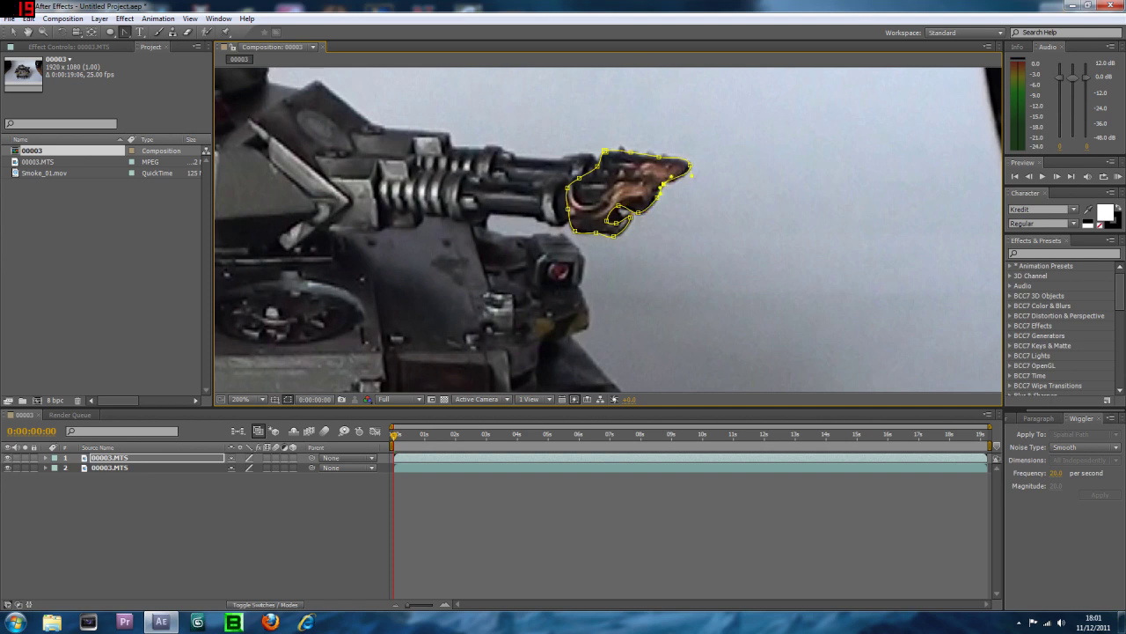
Adjust the muzzle mask's vertices and curves at the tip, notch and lower edge to follow the muzzle outline closely
{"action": "left_click", "coordinate": [13, 32]}
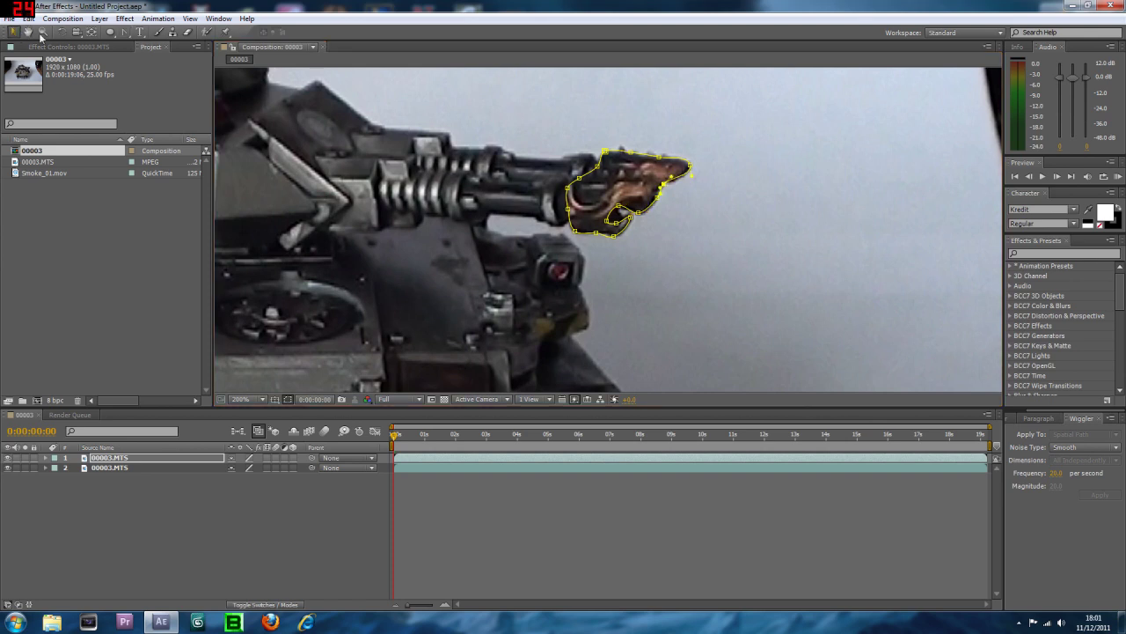
{"action": "left_click", "coordinate": [689, 165]}
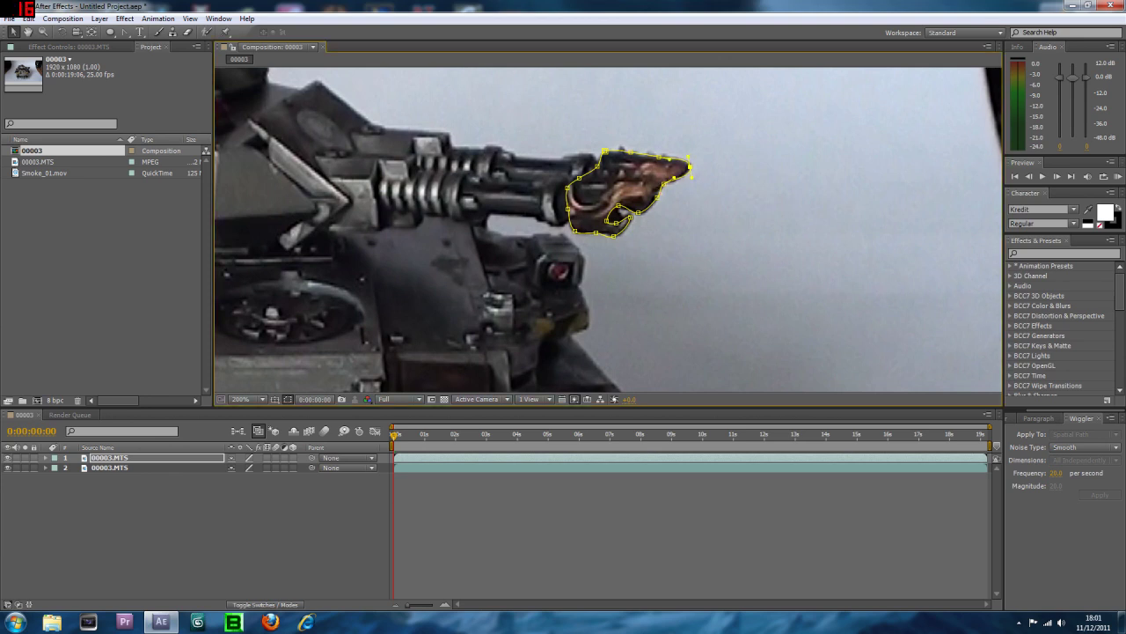
{"action": "left_click", "coordinate": [622, 207]}
{"action": "left_click_drag", "start_coordinate": [628, 205], "coordinate": [597, 232]}
{"action": "left_click", "coordinate": [615, 236]}
{"action": "key", "text": "Return"}
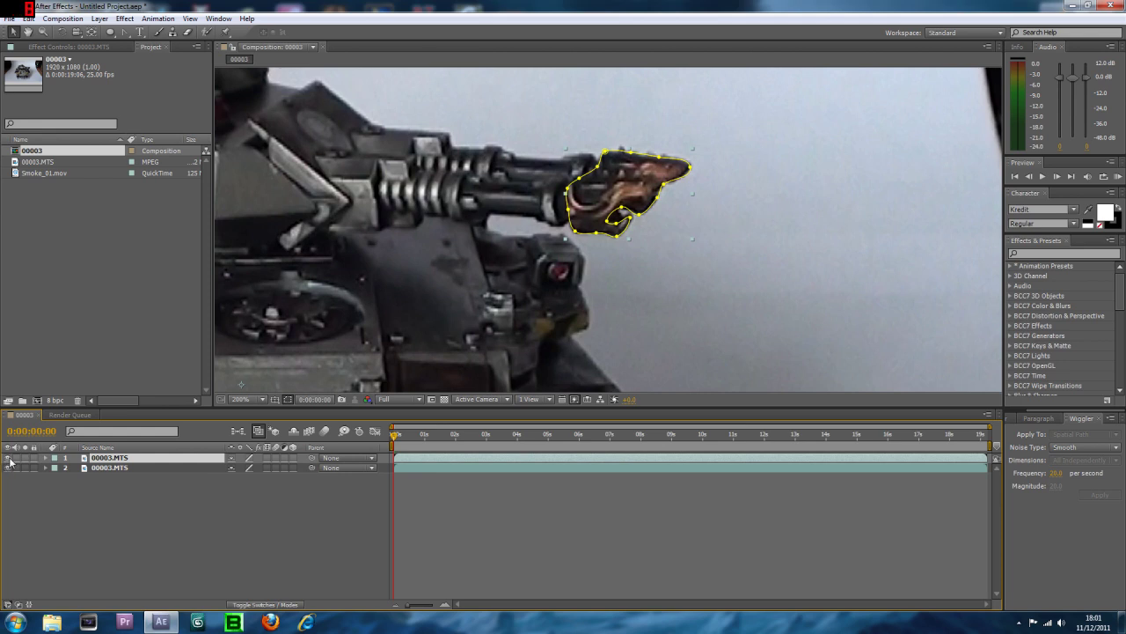
Hide the masked top footage layer and add a new white solid at 1920 x 1080 px
{"action": "left_click", "coordinate": [141, 485]}
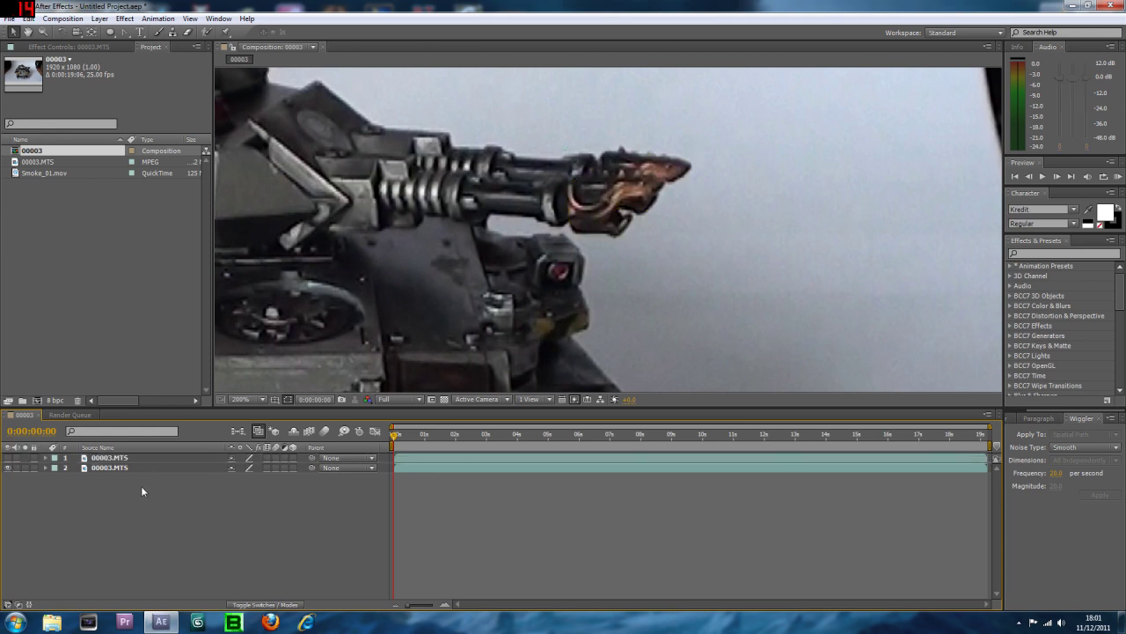
{"action": "left_click", "coordinate": [99, 19]}
{"action": "mouse_move", "coordinate": [253, 35]}
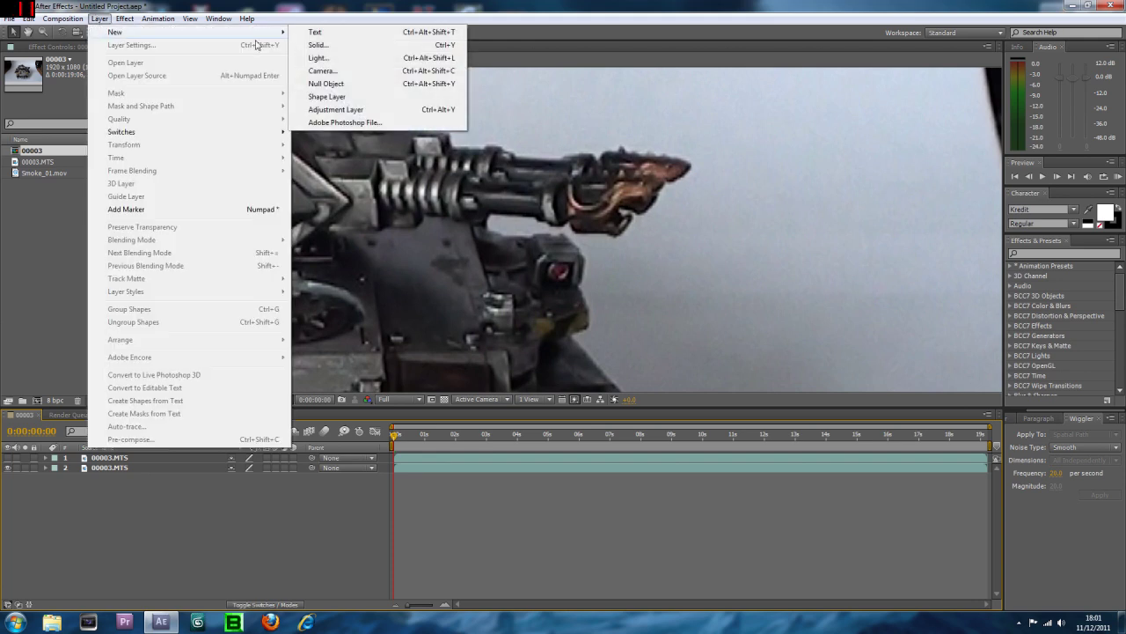
{"action": "left_click", "coordinate": [318, 45]}
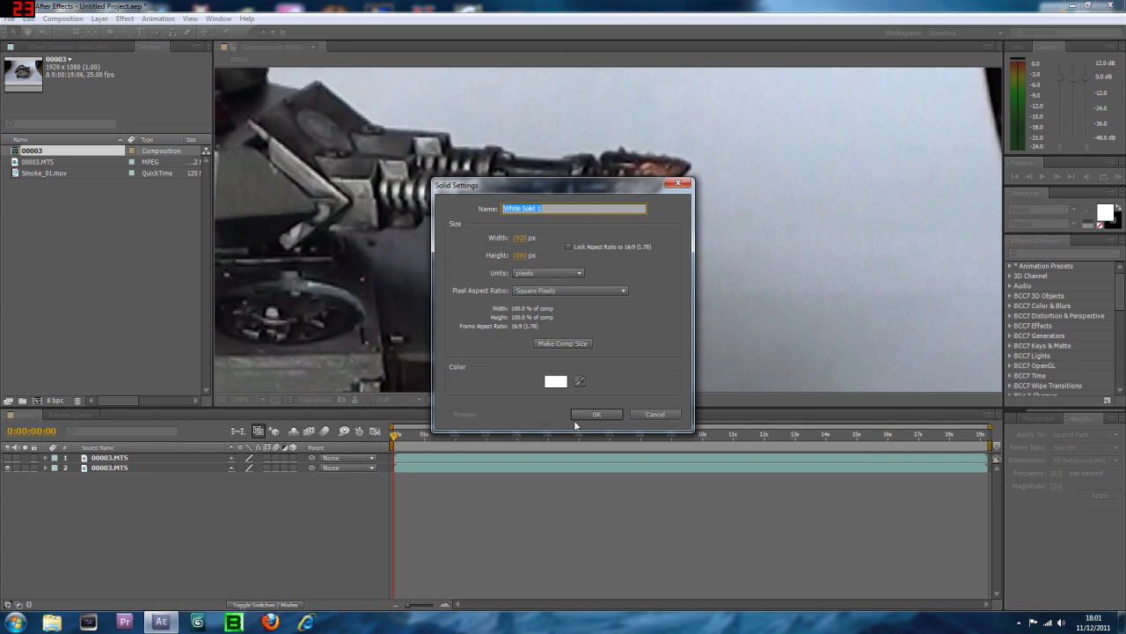
{"action": "left_click", "coordinate": [595, 414]}
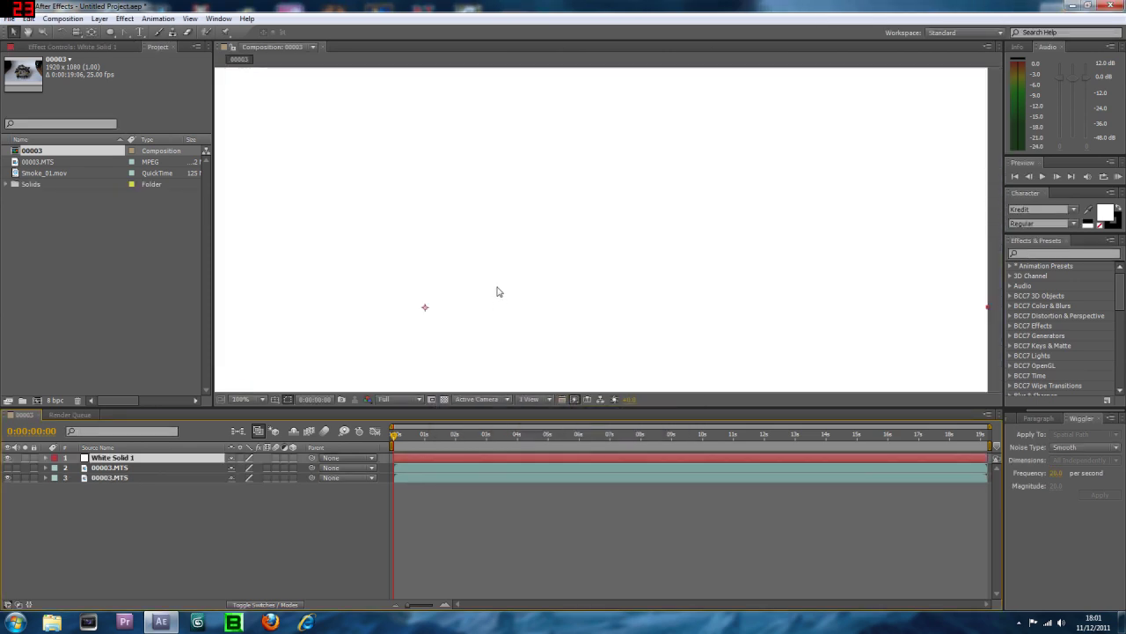
Draw a long, thin, nearly horizontal bar-shaped Pen tool mask on the white solid, with a middle vertex at its far end
{"action": "left_click_drag", "start_coordinate": [496, 288], "coordinate": [586, 267]}
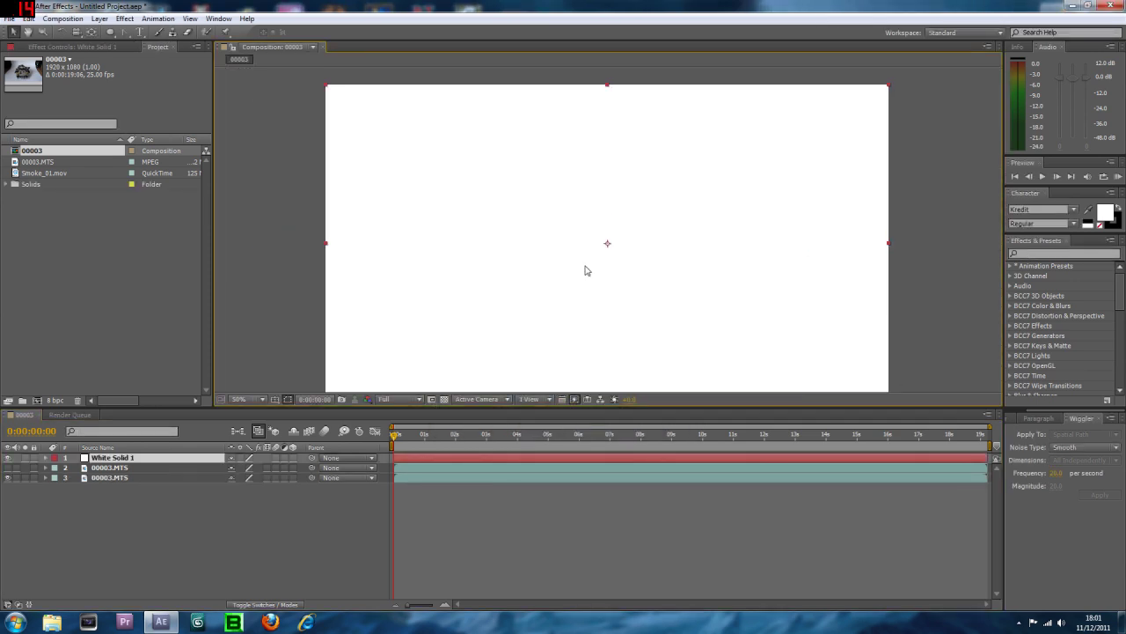
{"action": "left_click", "coordinate": [124, 33]}
{"action": "left_click", "coordinate": [170, 32]}
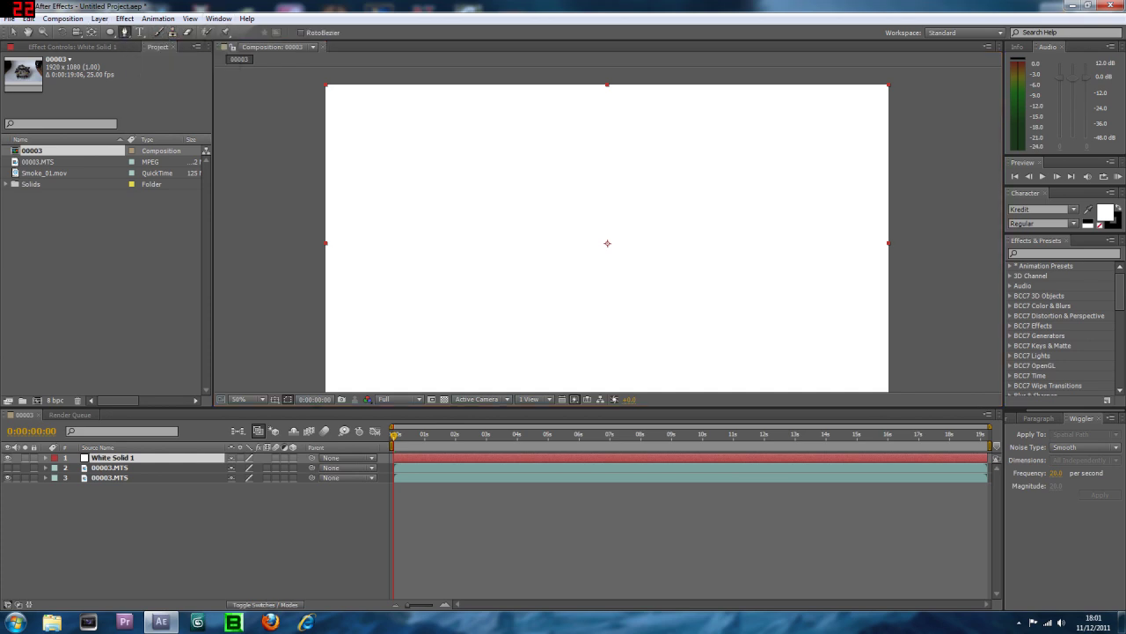
{"action": "left_click", "coordinate": [525, 221]}
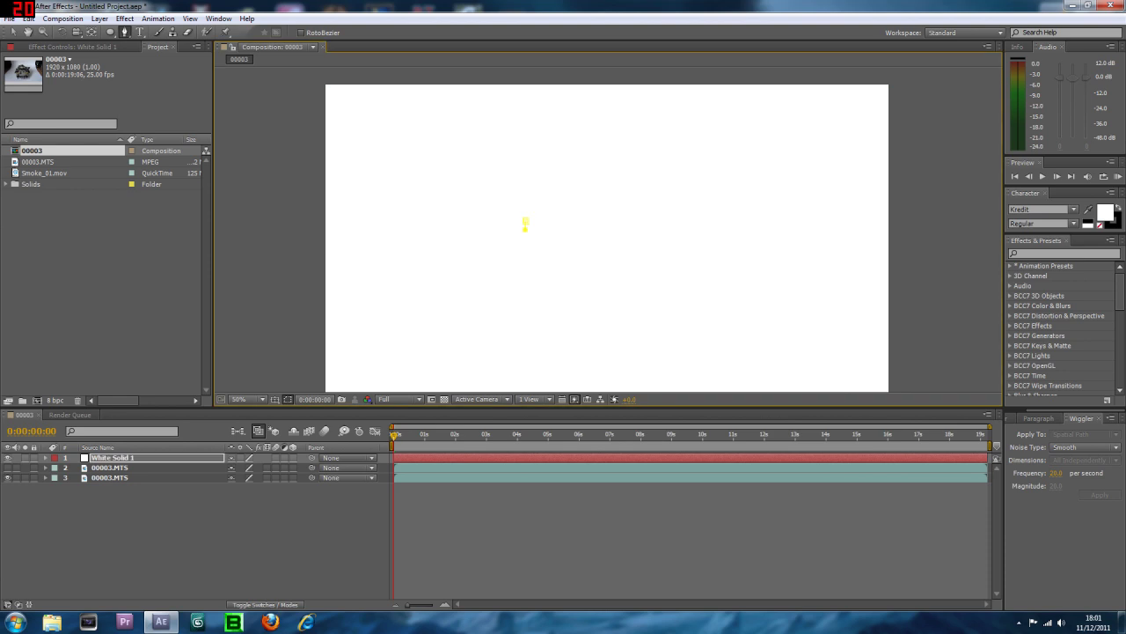
{"action": "left_click", "coordinate": [750, 239]}
{"action": "left_click_drag", "start_coordinate": [749, 239], "coordinate": [749, 226]}
{"action": "left_click", "coordinate": [525, 221]}
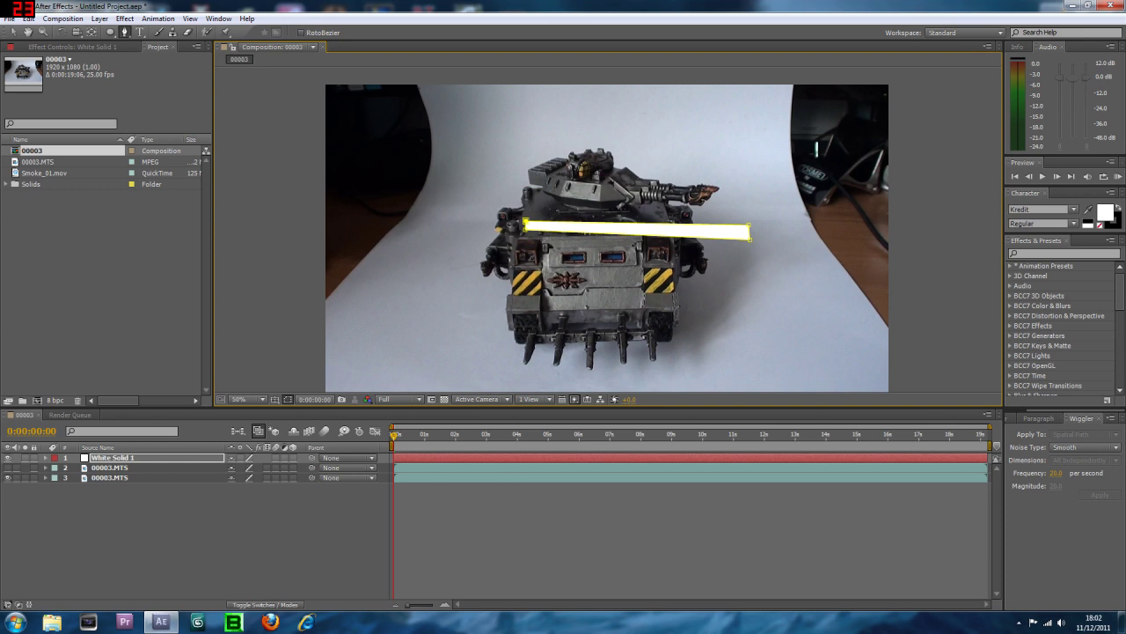
Pull the middle vertex of the bar mask's far end outward to form a pointed tip
{"action": "scroll", "coordinate": [607, 229], "scroll_direction": "up", "scroll_amount": 1}
{"action": "left_click_drag", "start_coordinate": [616, 231], "coordinate": [392, 222]}
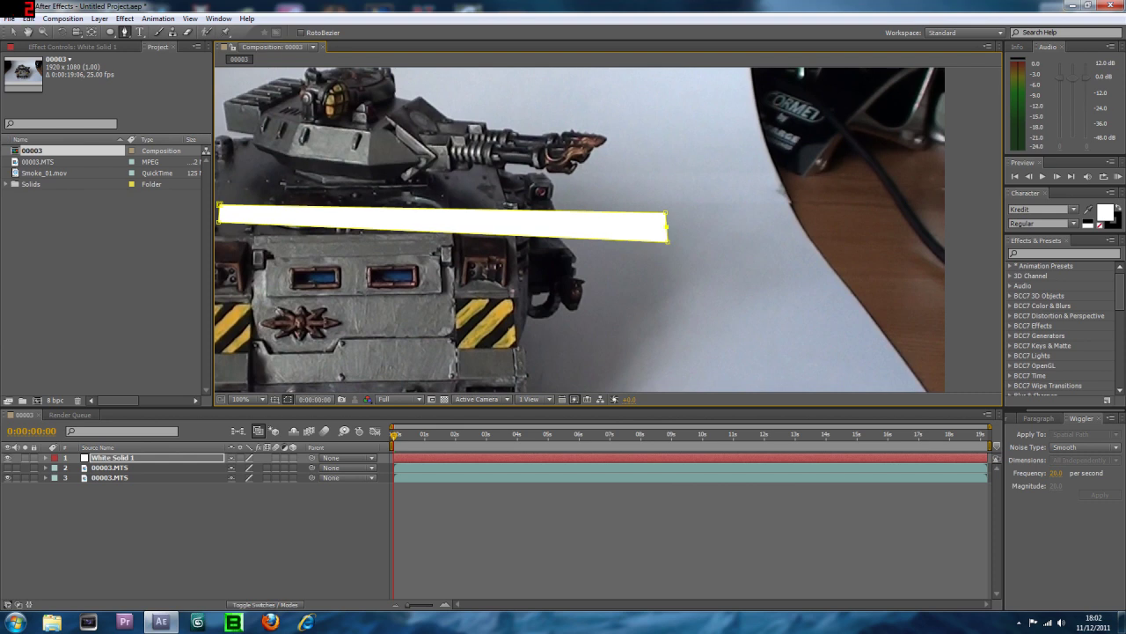
{"action": "key", "text": "v"}
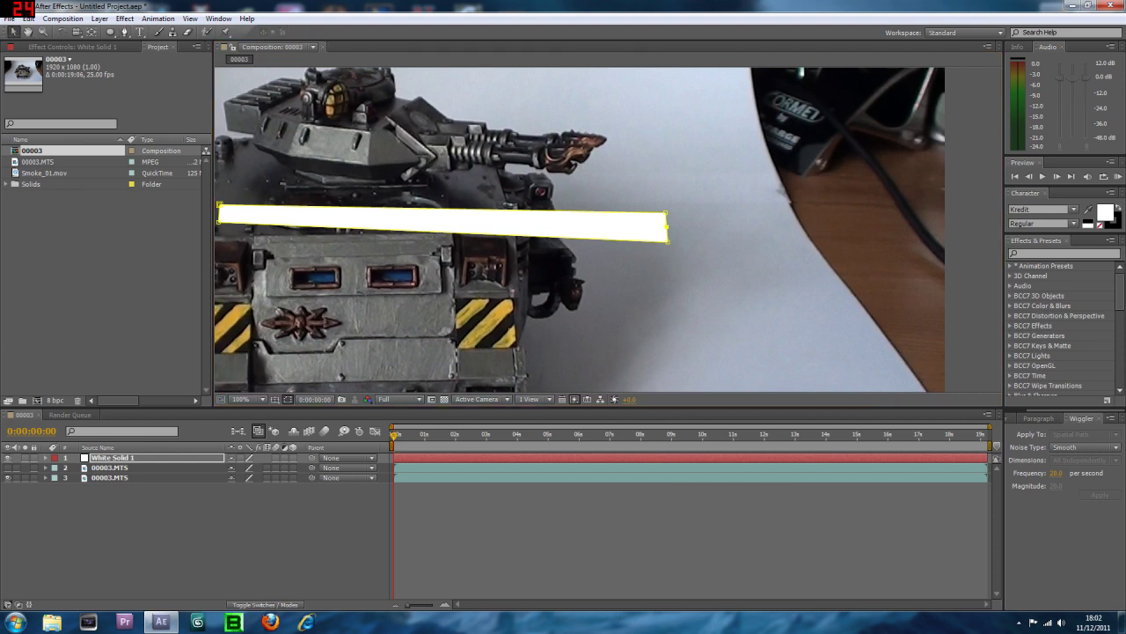
{"action": "left_click_drag", "start_coordinate": [668, 227], "coordinate": [719, 228]}
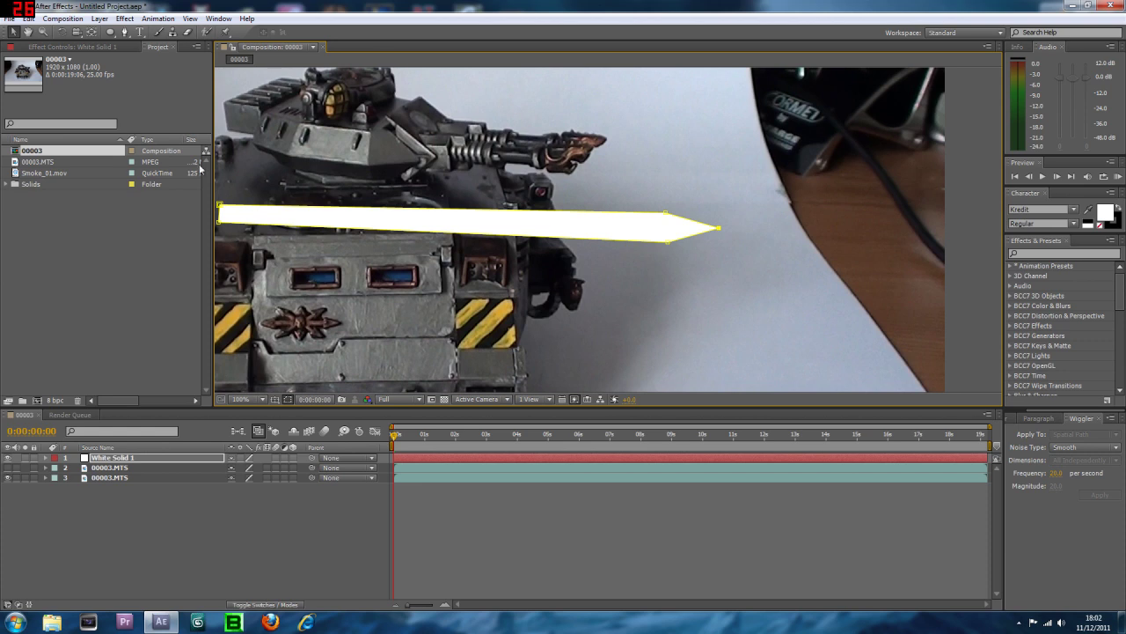
Select Mask 1 of the white solid and move the whole beam shape so it starts at the front gun muzzle
{"action": "left_click", "coordinate": [47, 458]}
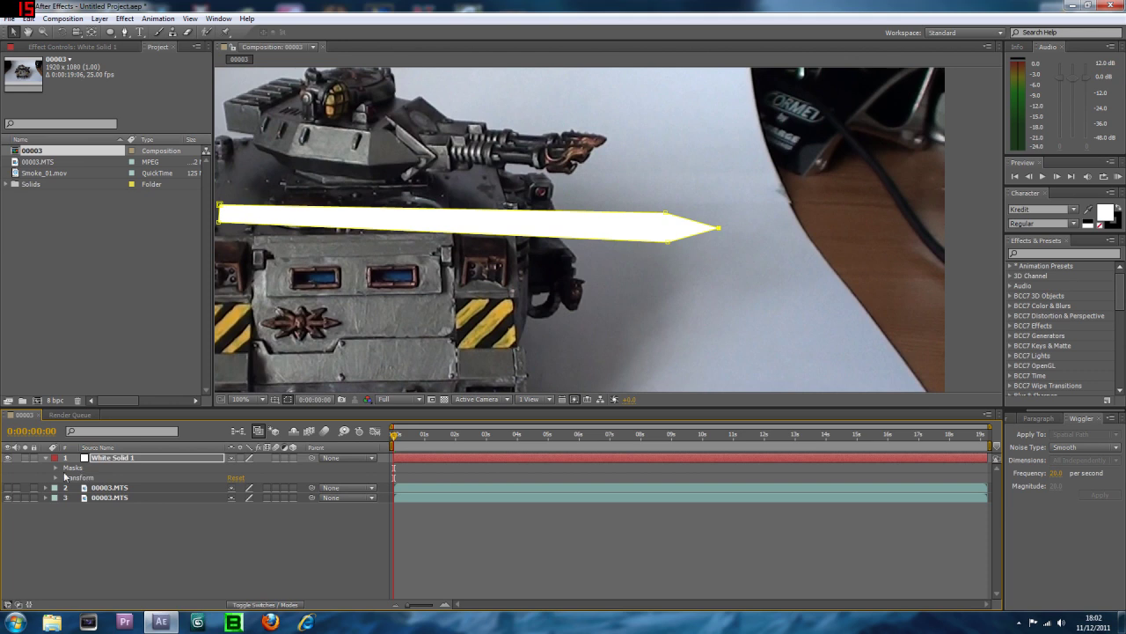
{"action": "left_click", "coordinate": [56, 468]}
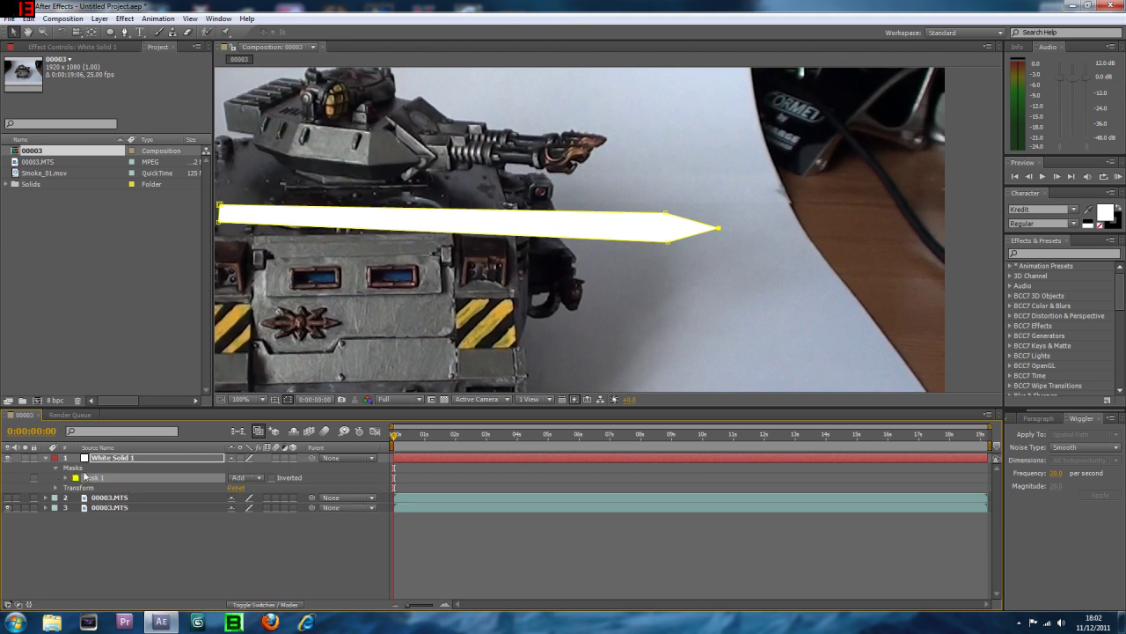
{"action": "left_click", "coordinate": [98, 479]}
{"action": "left_click_drag", "start_coordinate": [466, 224], "coordinate": [819, 175]}
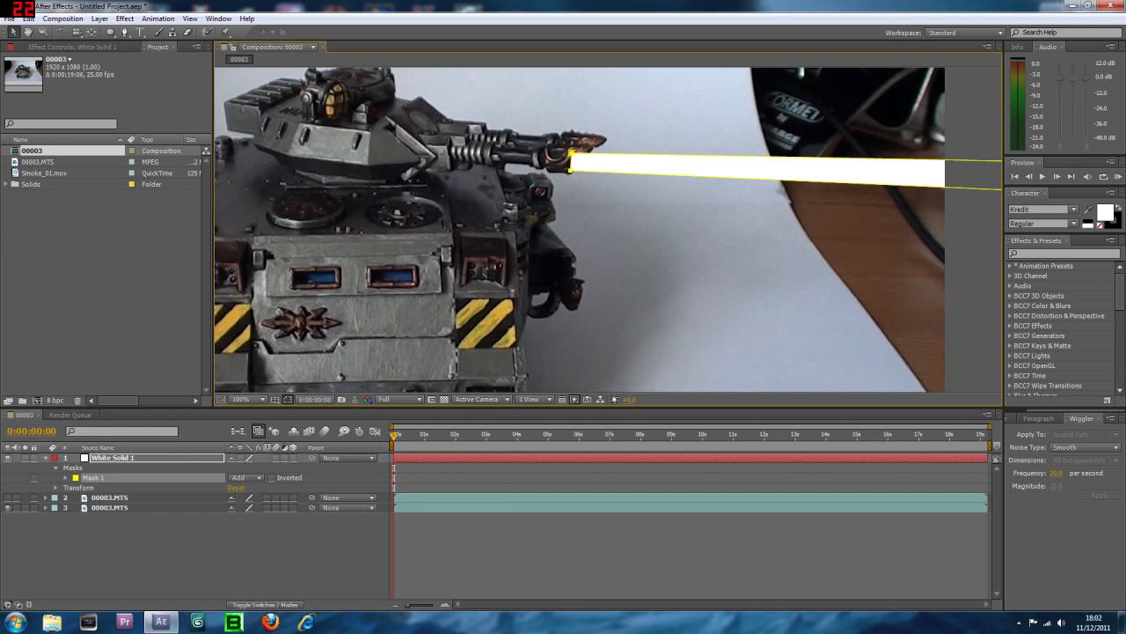
{"action": "key", "text": "comma"}
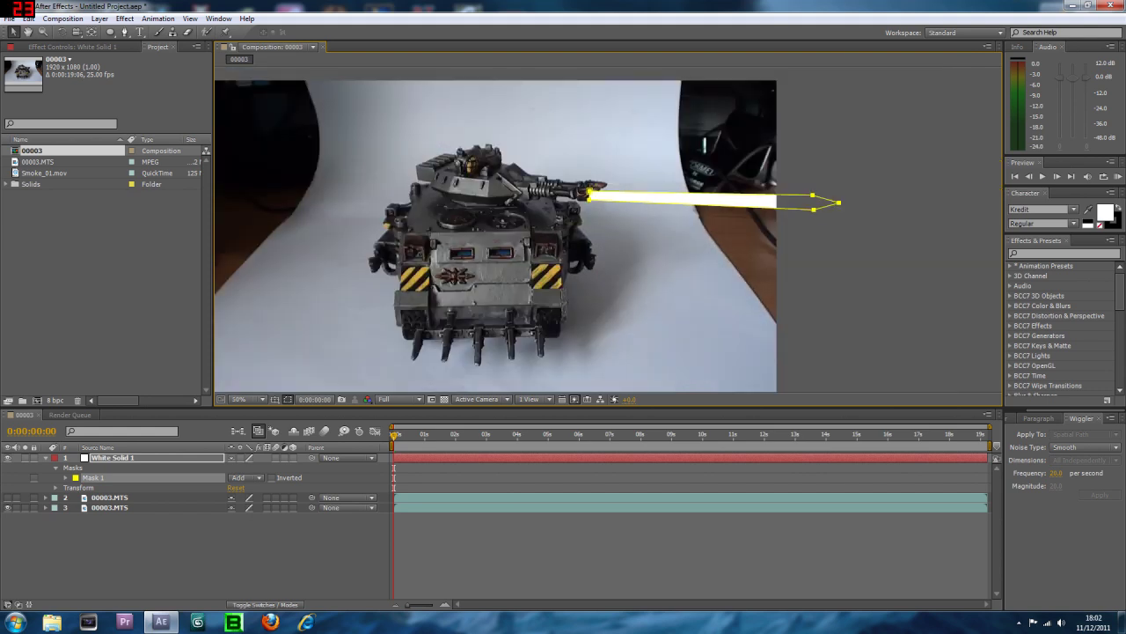
{"action": "left_click", "coordinate": [800, 209]}
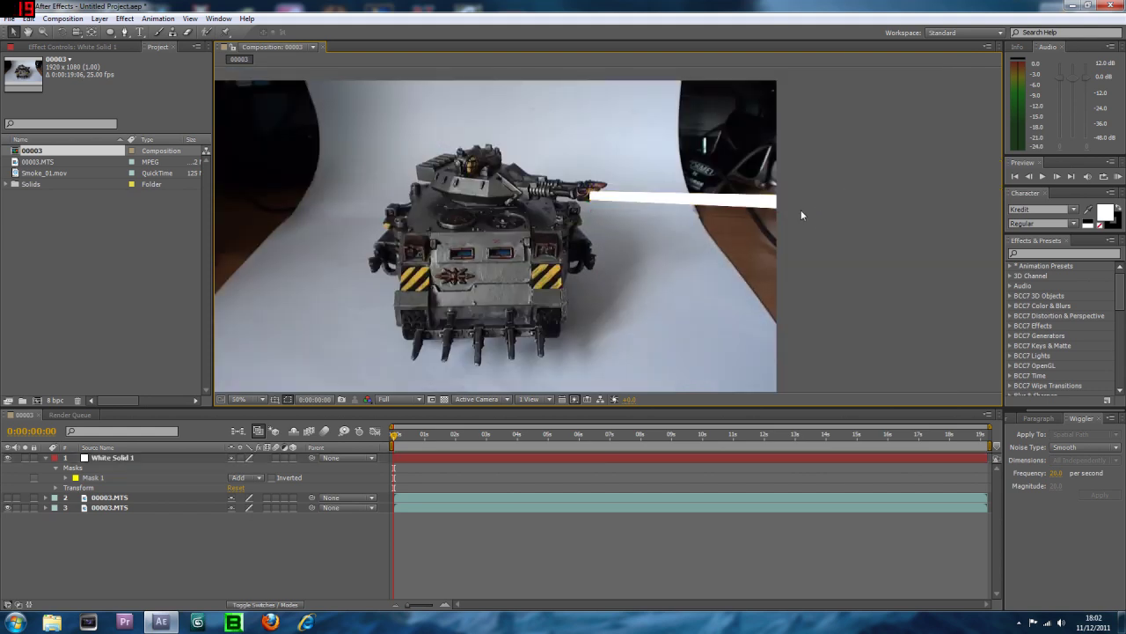
Shorten the beam mask by shifting its pointed far end back toward the tank
{"action": "left_click", "coordinate": [132, 477]}
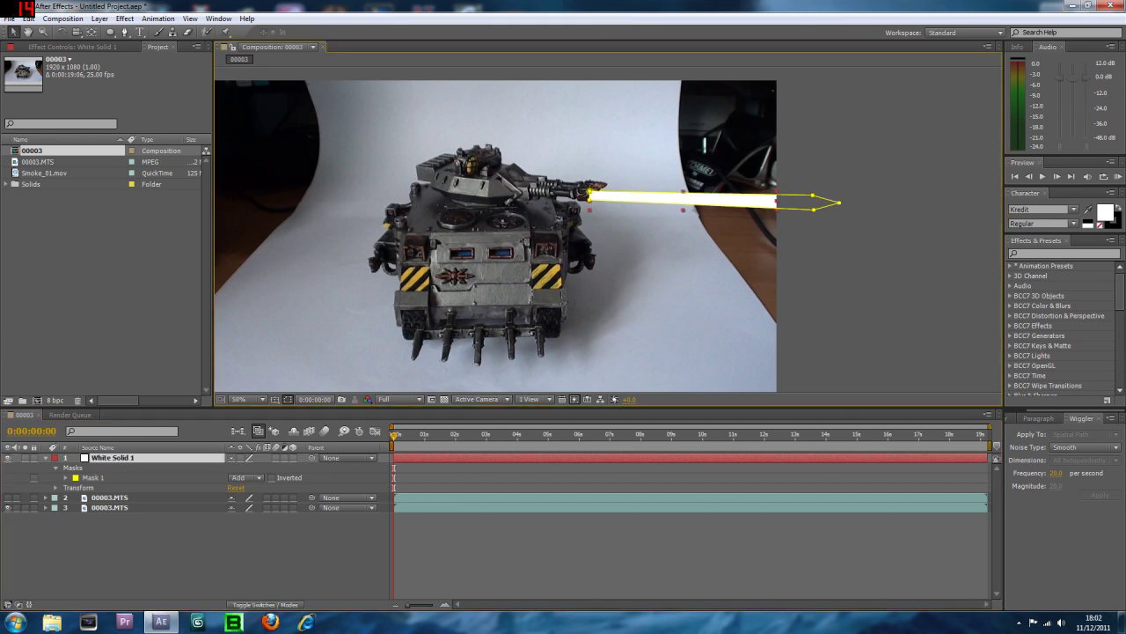
{"action": "left_click", "coordinate": [132, 478]}
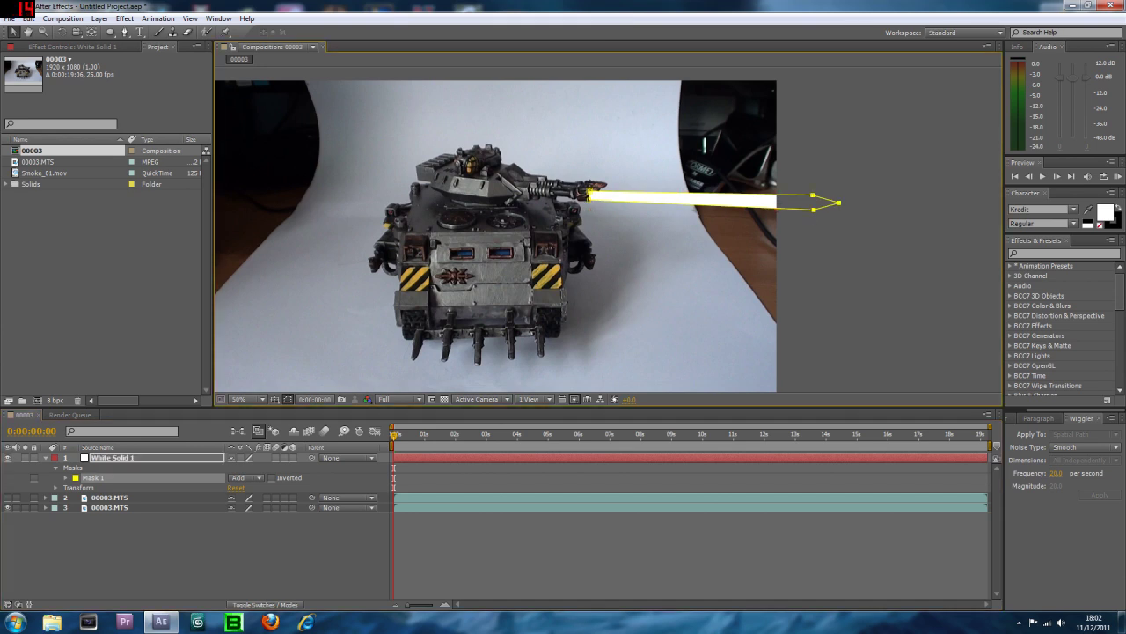
{"action": "key", "text": "shift+Left"}
{"action": "key", "text": "shift+Left"}
{"action": "key", "text": "shift+Left"}
{"action": "key", "text": "shift+Left"}
{"action": "key", "text": "shift+Left"}
{"action": "key", "text": "shift+Left"}
{"action": "key", "text": "shift+Left"}
Reposition the two vertices at the beam mask's near end so the slanted edge overlaps the front gun muzzle
{"action": "key", "text": "period"}
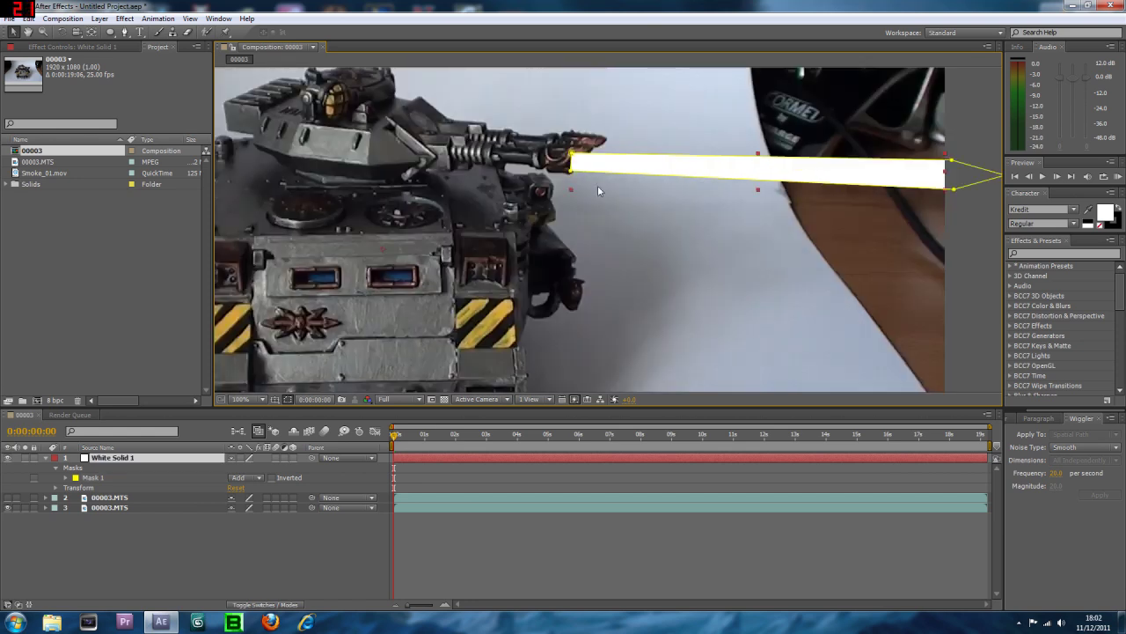
{"action": "left_click_drag", "start_coordinate": [598, 190], "coordinate": [612, 267]}
{"action": "key", "text": "period"}
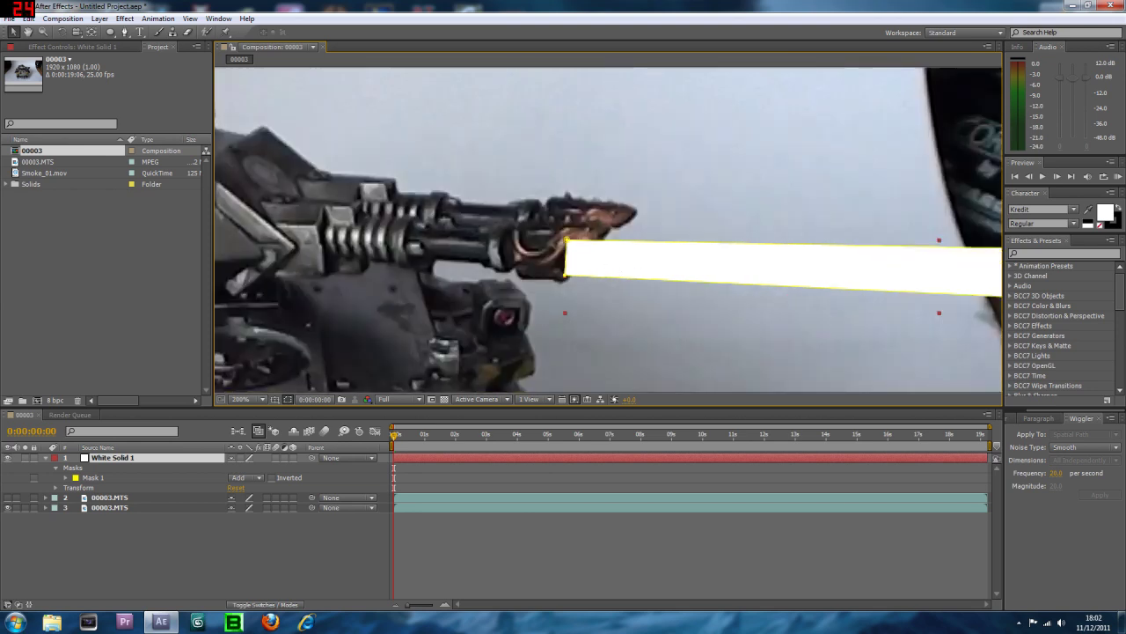
{"action": "key", "text": "shift+Left"}
{"action": "key", "text": "shift+Left"}
{"action": "left_click_drag", "start_coordinate": [566, 240], "coordinate": [601, 264]}
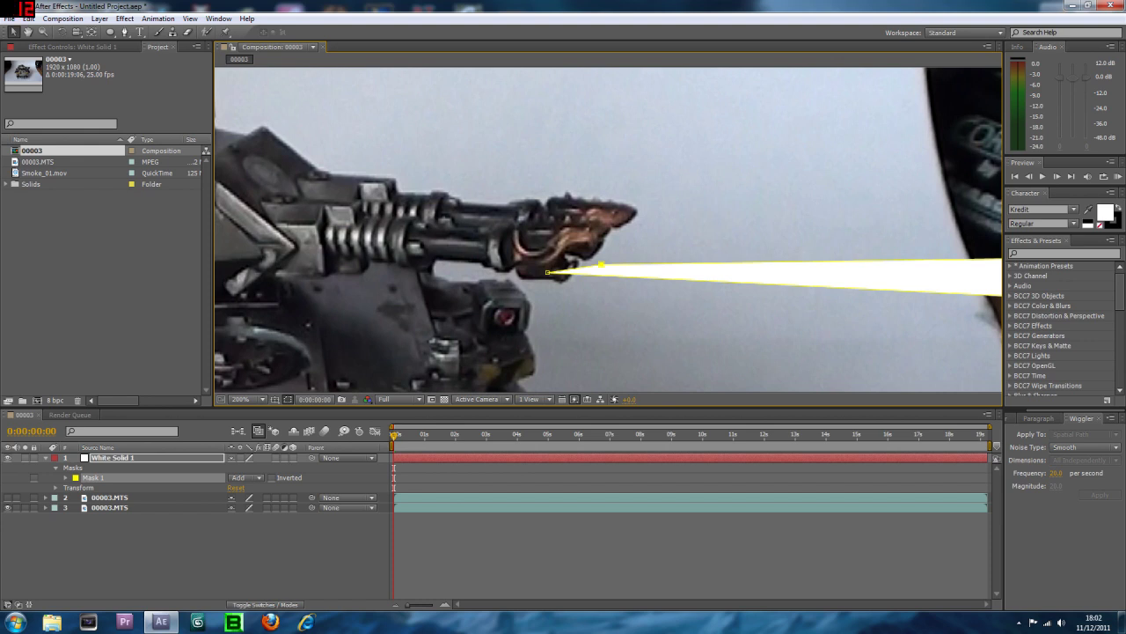
{"action": "left_click_drag", "start_coordinate": [601, 264], "coordinate": [557, 241]}
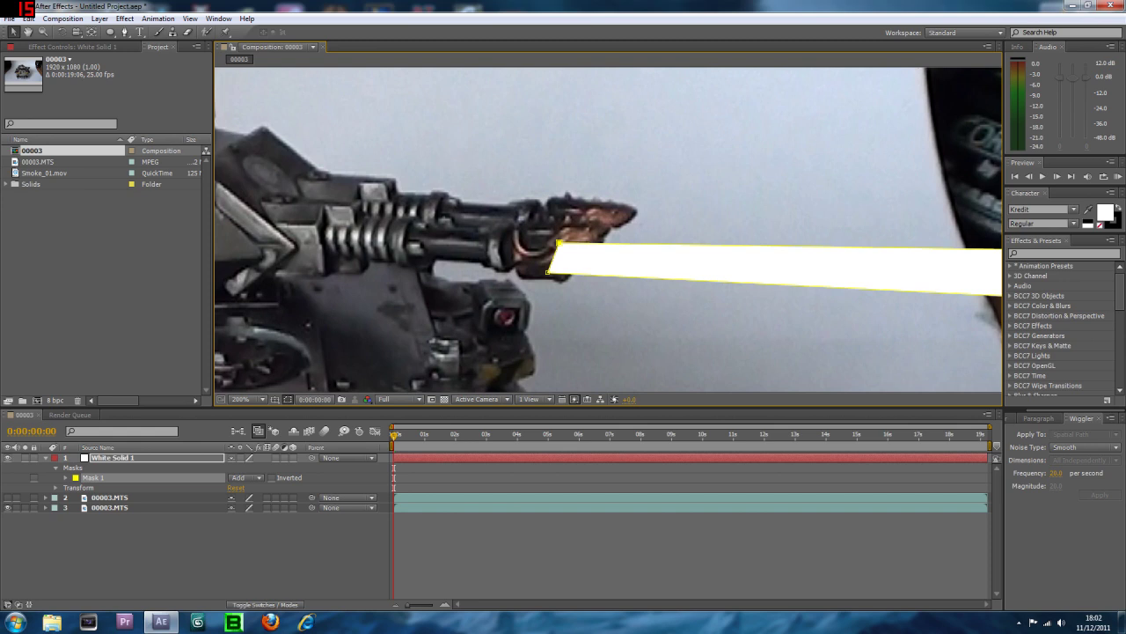
Fine-tune the lower near-end vertex of the beam mask at the front muzzle and duplicate the White Solid 1 layer
{"action": "left_click_drag", "start_coordinate": [549, 273], "coordinate": [546, 270]}
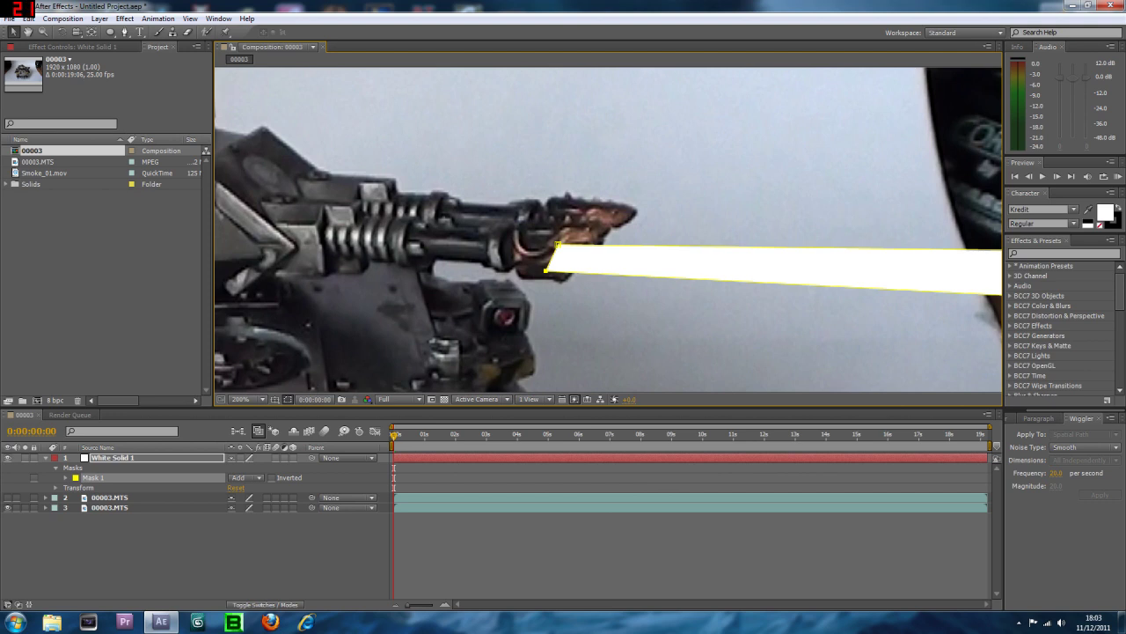
{"action": "scroll", "coordinate": [608, 230], "scroll_direction": "down", "scroll_amount": 1}
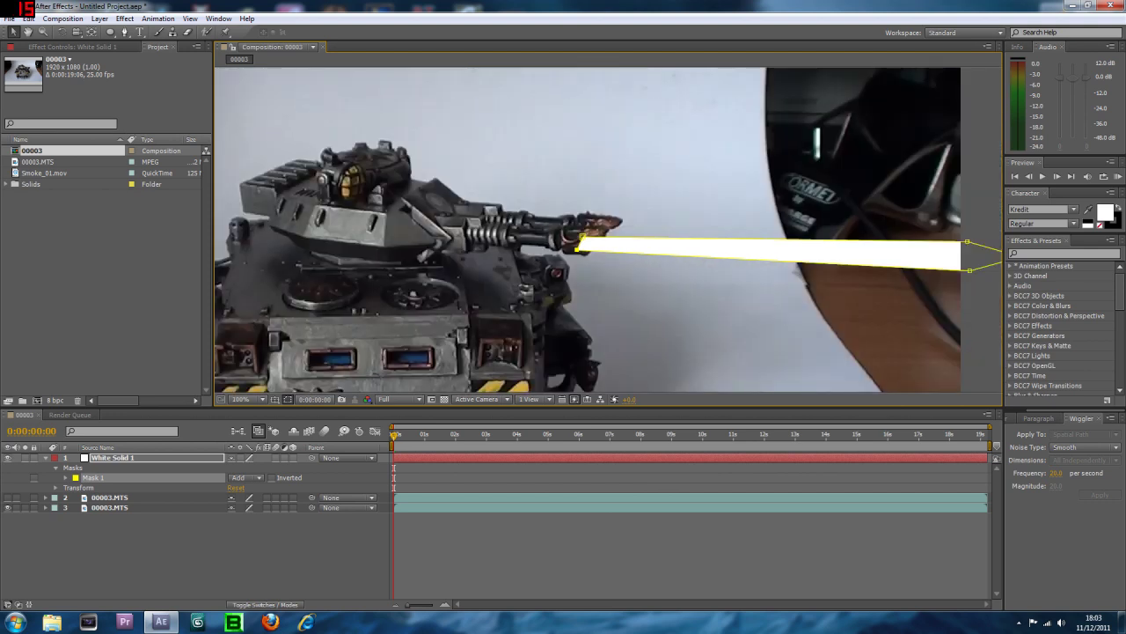
{"action": "left_click", "coordinate": [110, 461]}
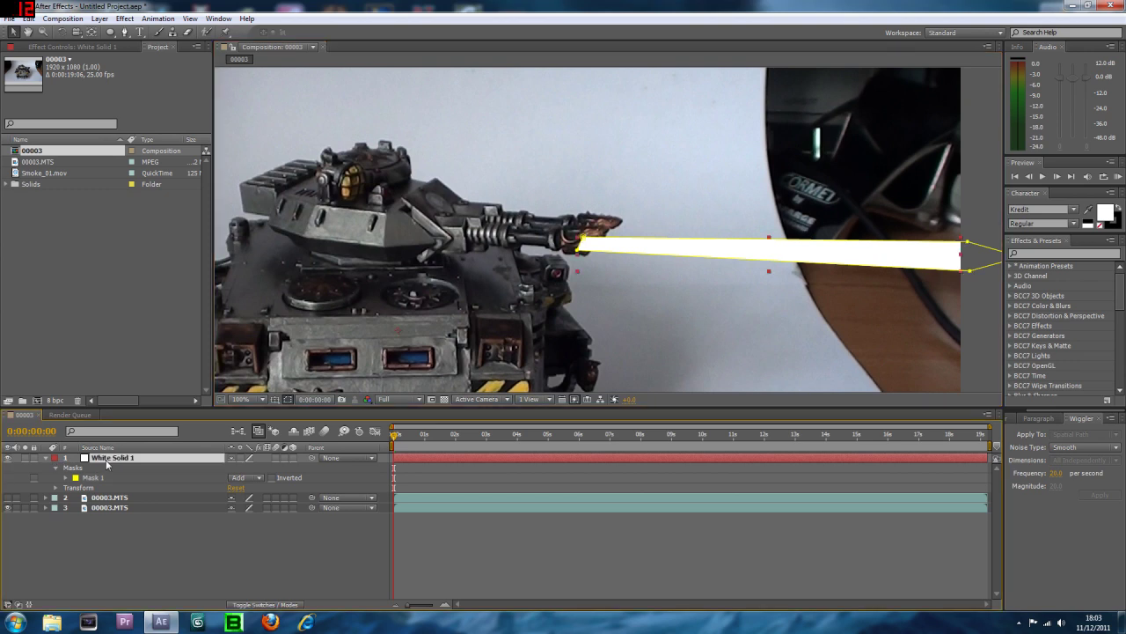
{"action": "key", "text": "ctrl+d"}
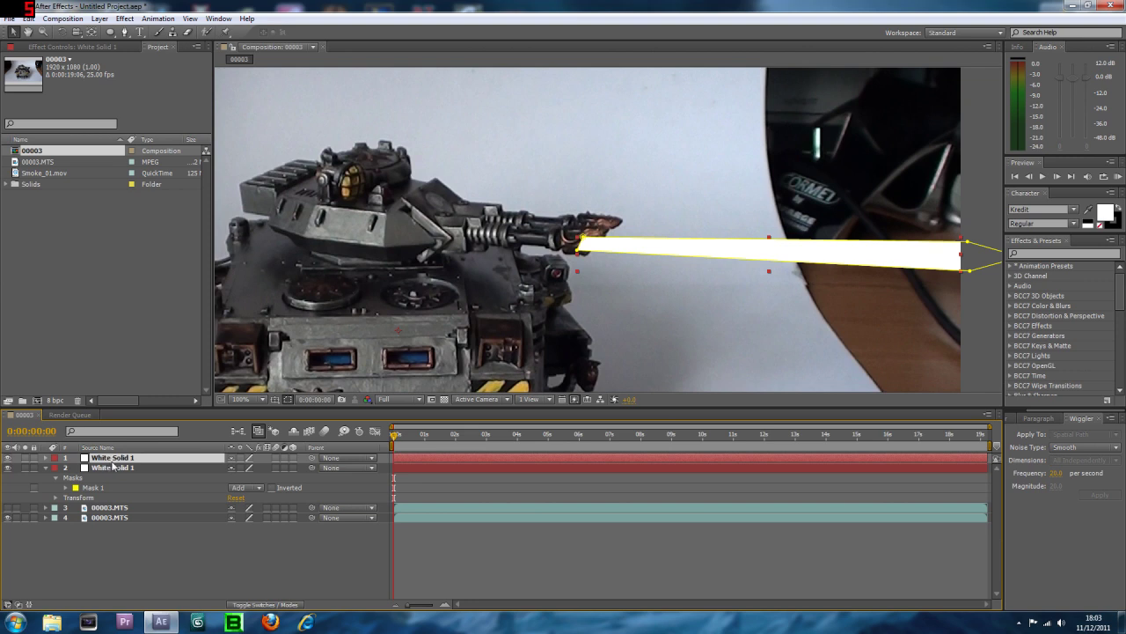
Move the lower White Solid 1 layer so its beam starts at the rear gun muzzle, and adjust its near-end edge
{"action": "left_click", "coordinate": [105, 469]}
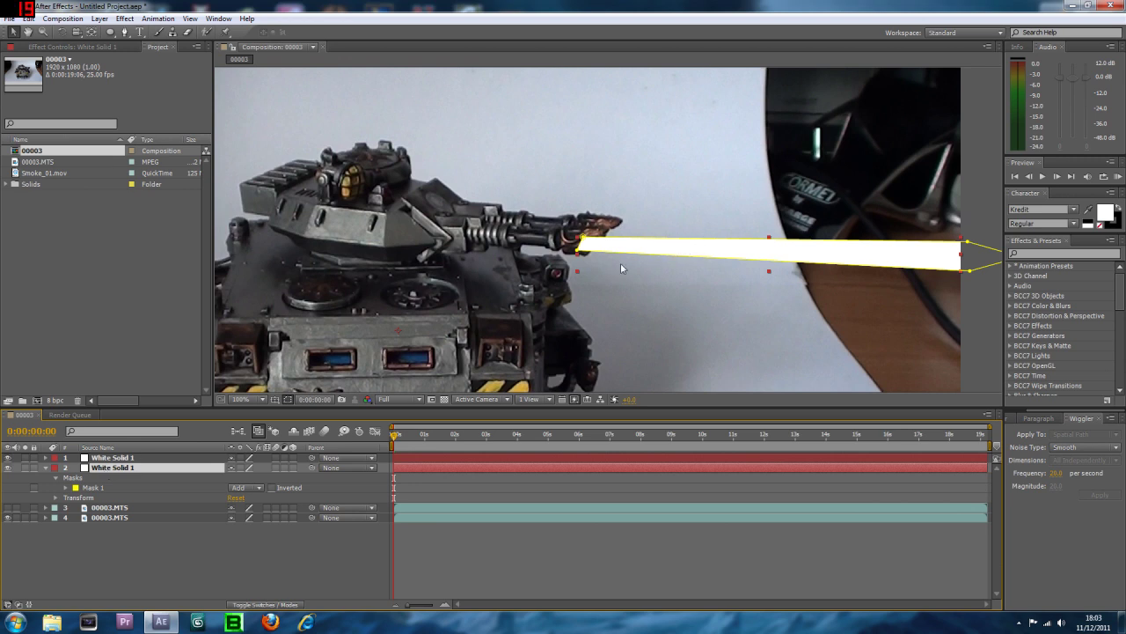
{"action": "left_click_drag", "start_coordinate": [648, 257], "coordinate": [668, 245]}
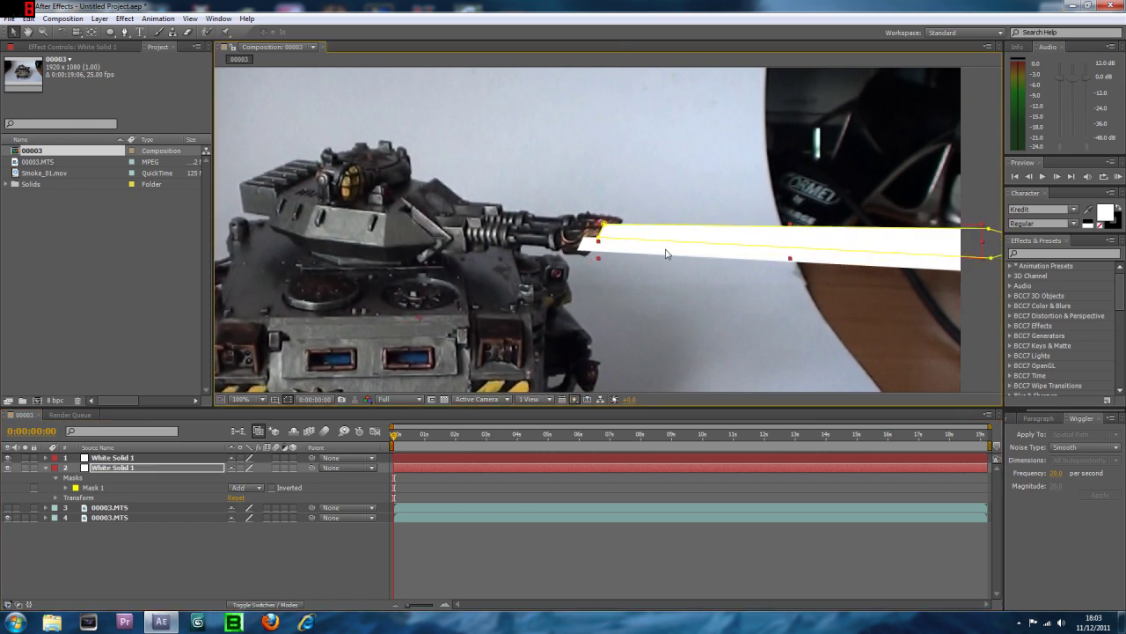
{"action": "key", "text": "period"}
{"action": "left_click_drag", "start_coordinate": [588, 245], "coordinate": [591, 239]}
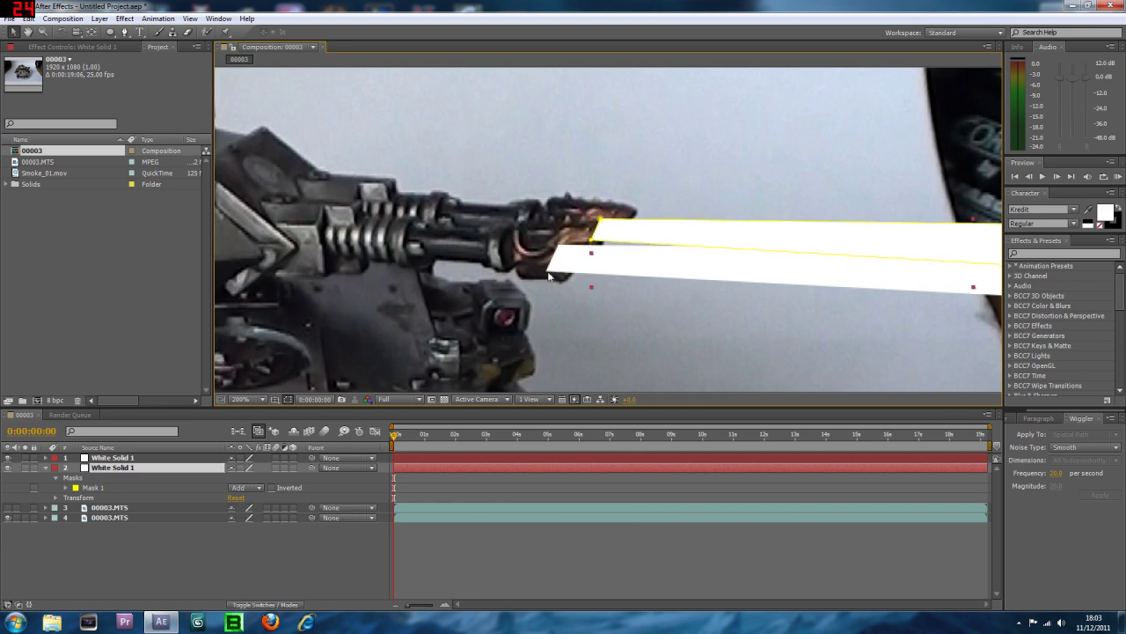
On the upper White Solid 1 layer, narrow the front beam's near end by bringing its two muzzle vertices closer together
{"action": "left_click", "coordinate": [145, 450]}
{"action": "left_click", "coordinate": [145, 456]}
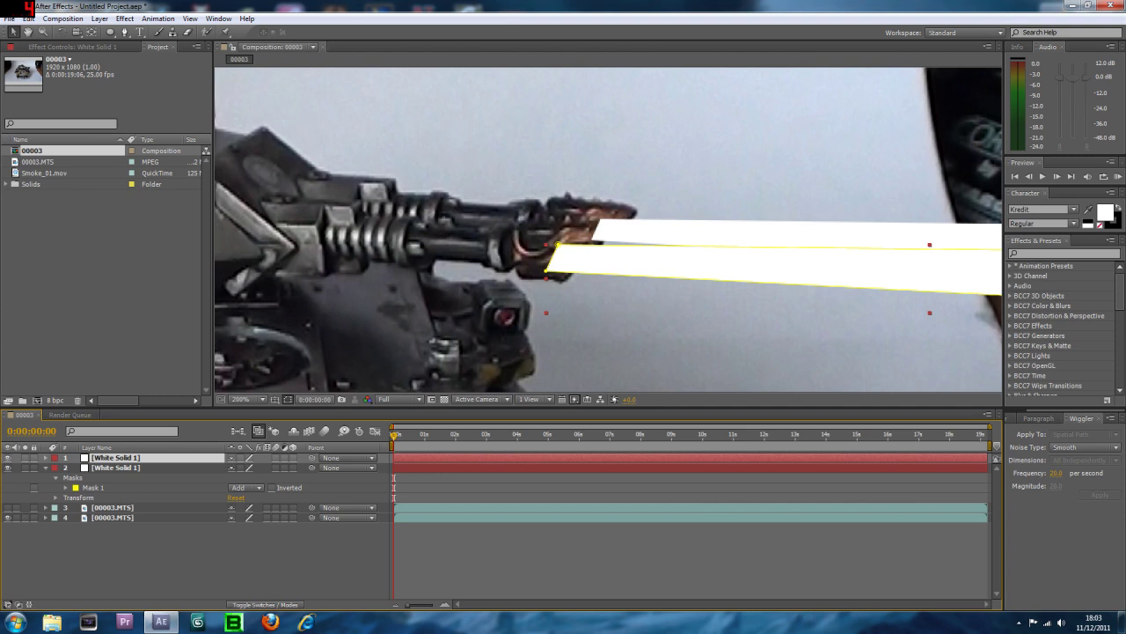
{"action": "left_click_drag", "start_coordinate": [547, 271], "coordinate": [556, 248]}
{"action": "left_click", "coordinate": [549, 267]}
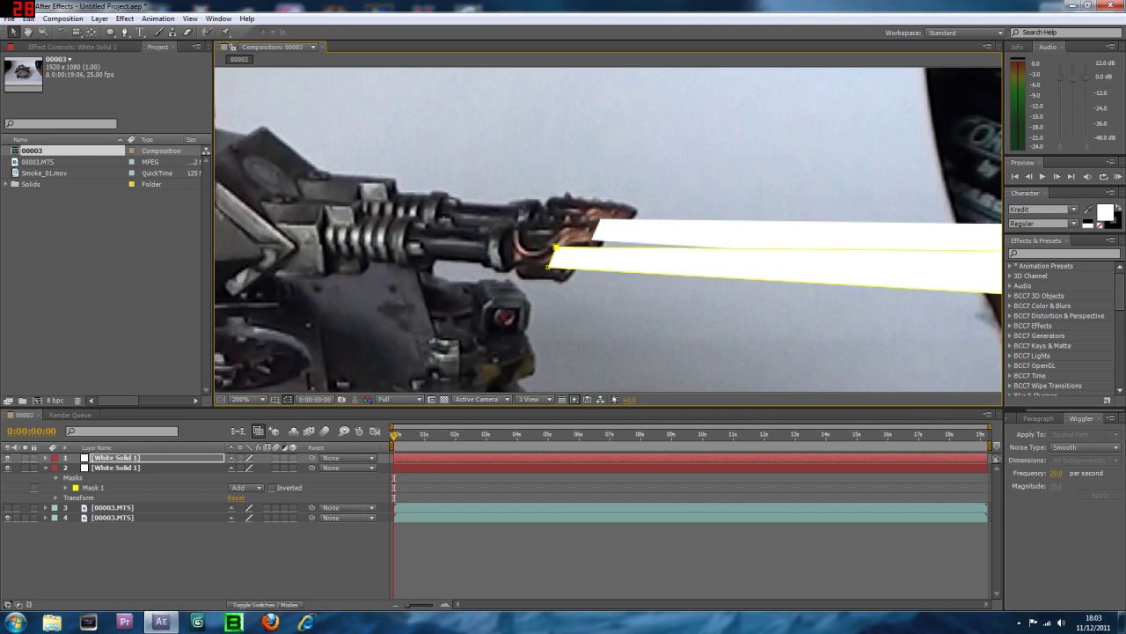
On the lower White Solid 1 layer, narrow the rear beam's near end to fit inside its muzzle
{"action": "left_click", "coordinate": [602, 248]}
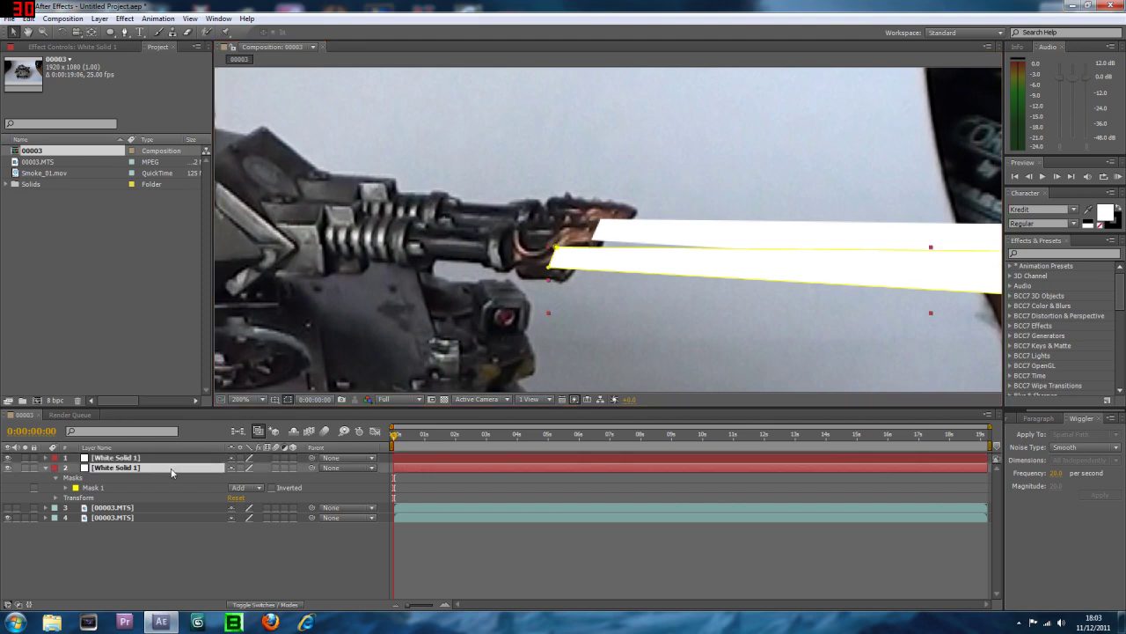
{"action": "left_click", "coordinate": [600, 219]}
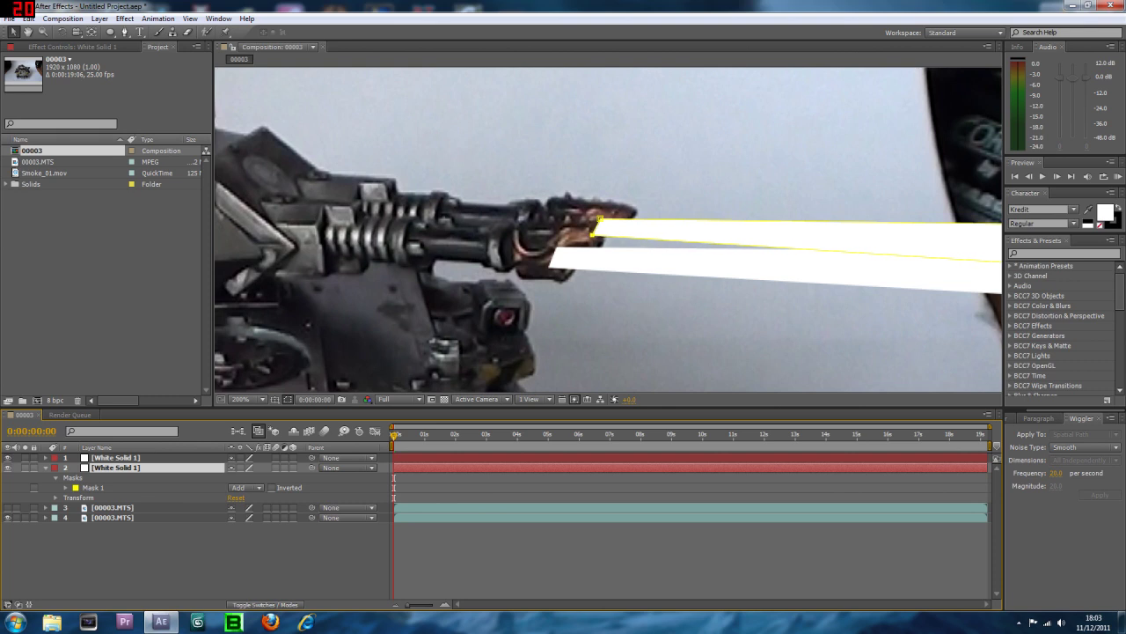
{"action": "scroll", "coordinate": [599, 223], "scroll_direction": "down", "scroll_amount": 2}
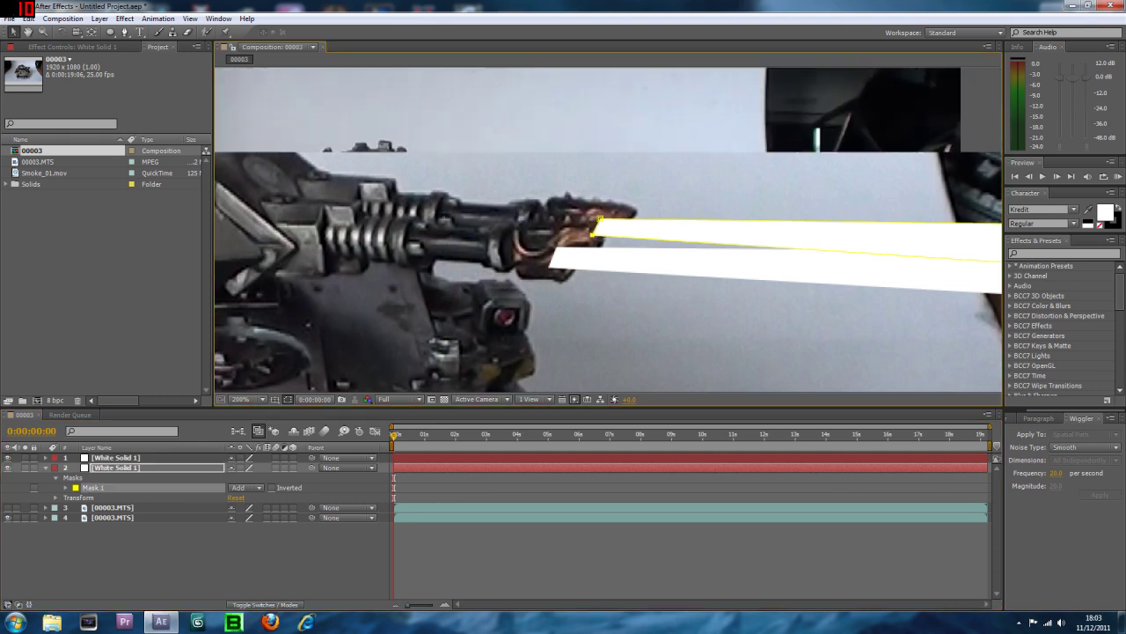
Move the masked 00003.MTS muzzle layer above both white solids and turn on its visibility
{"action": "left_click", "coordinate": [123, 464]}
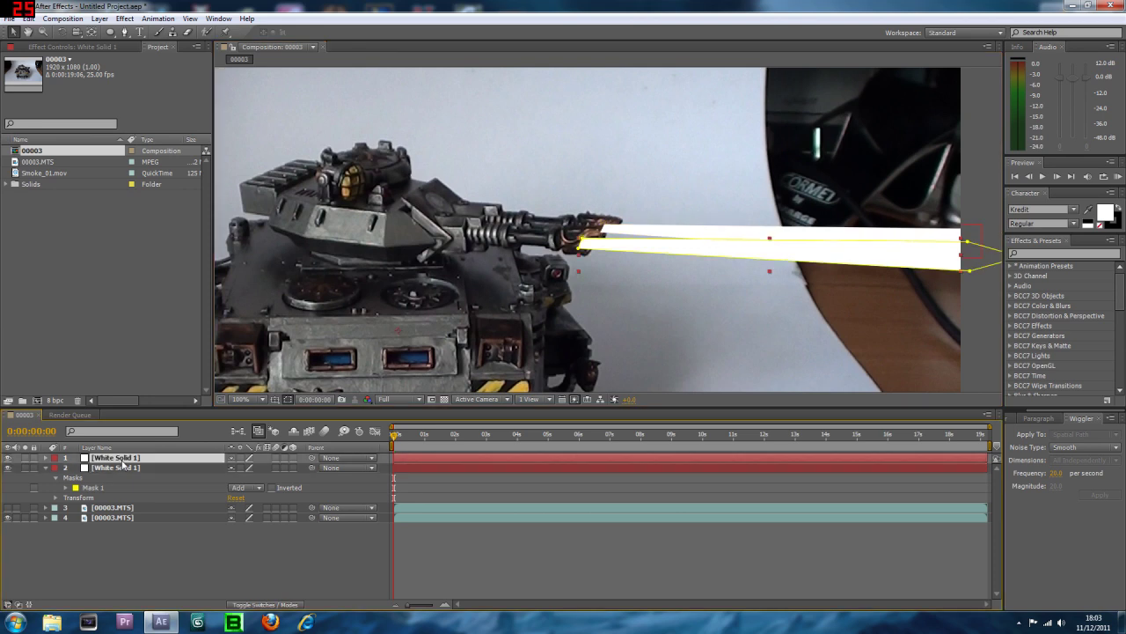
{"action": "left_click", "coordinate": [121, 509]}
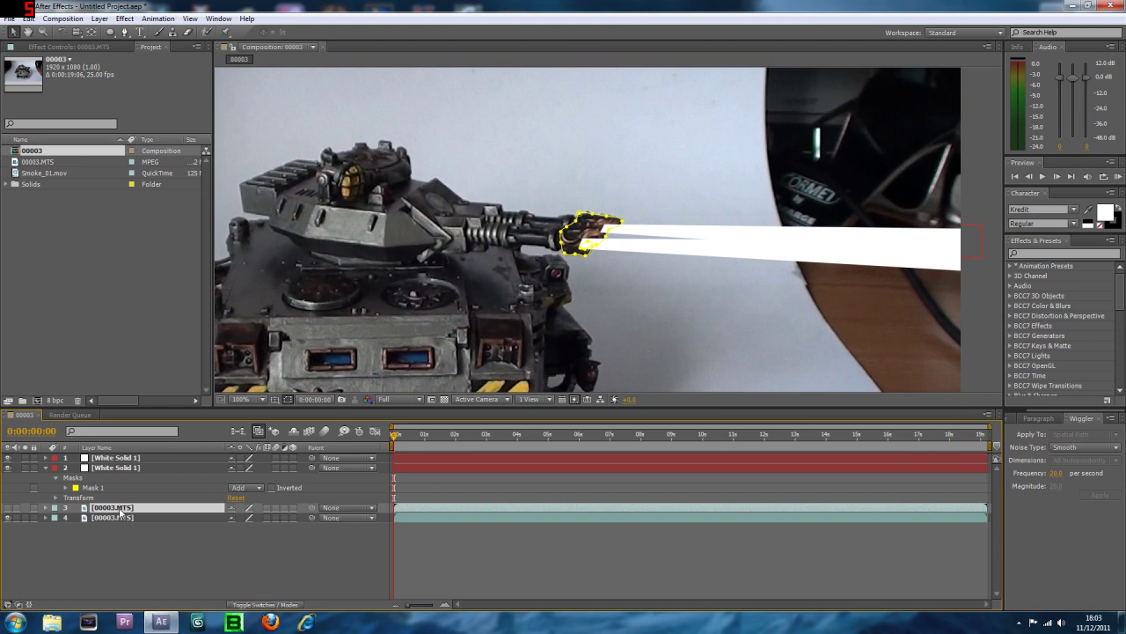
{"action": "left_click_drag", "start_coordinate": [121, 510], "coordinate": [123, 458]}
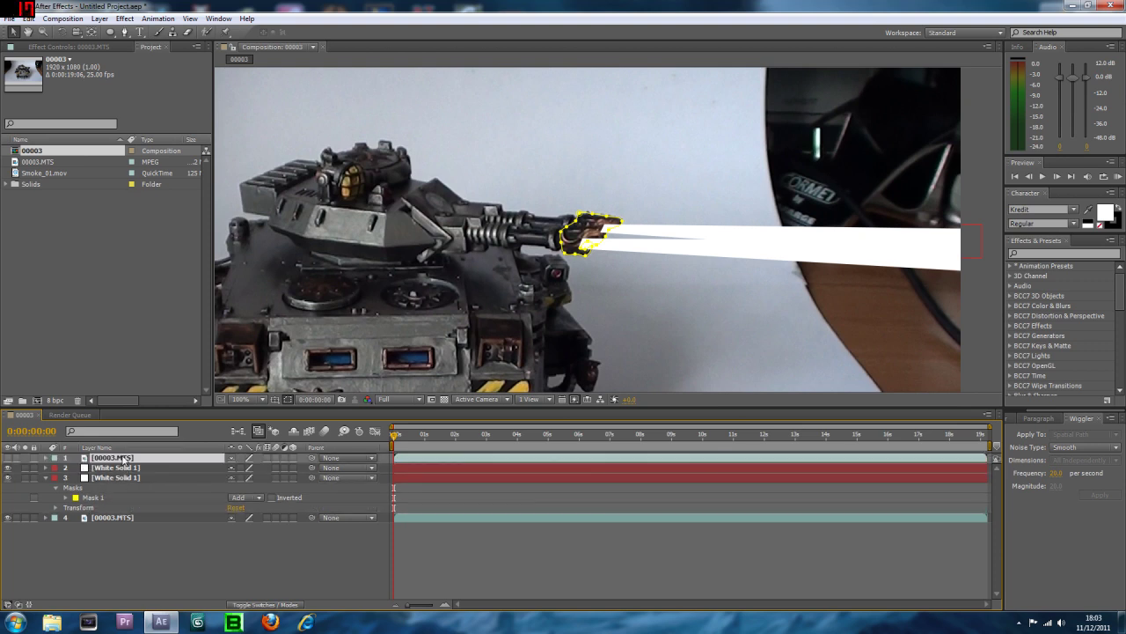
{"action": "left_click", "coordinate": [7, 459]}
Adjust the muzzle mask's vertex beside the front barrel opening so the outline follows the gun's edge
{"action": "key", "text": "period"}
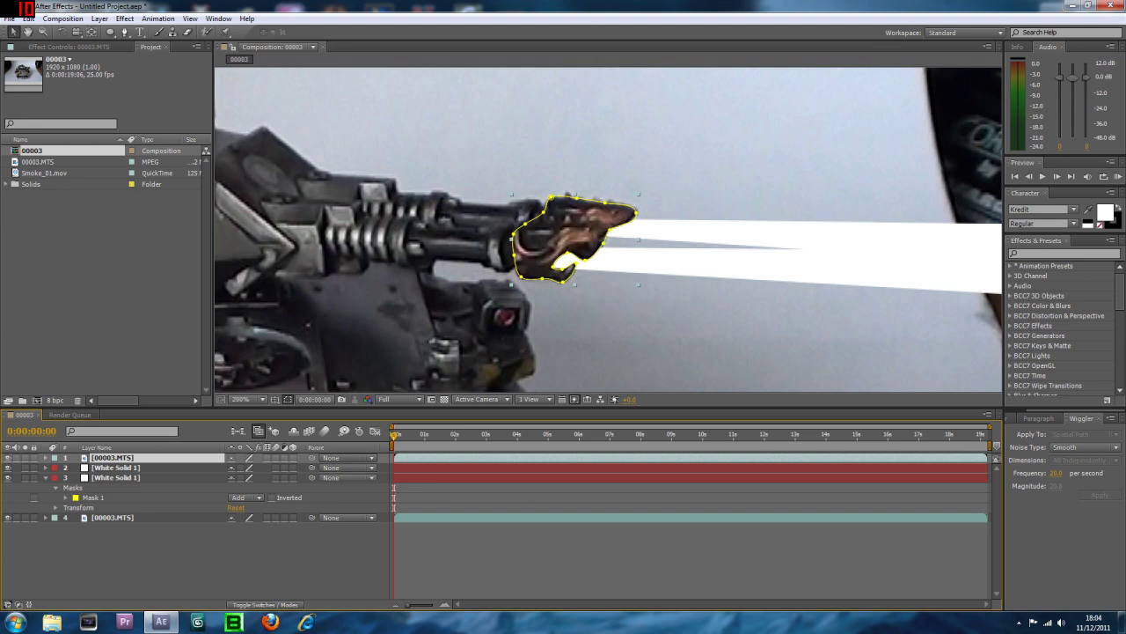
{"action": "left_click_drag", "start_coordinate": [587, 261], "coordinate": [586, 256]}
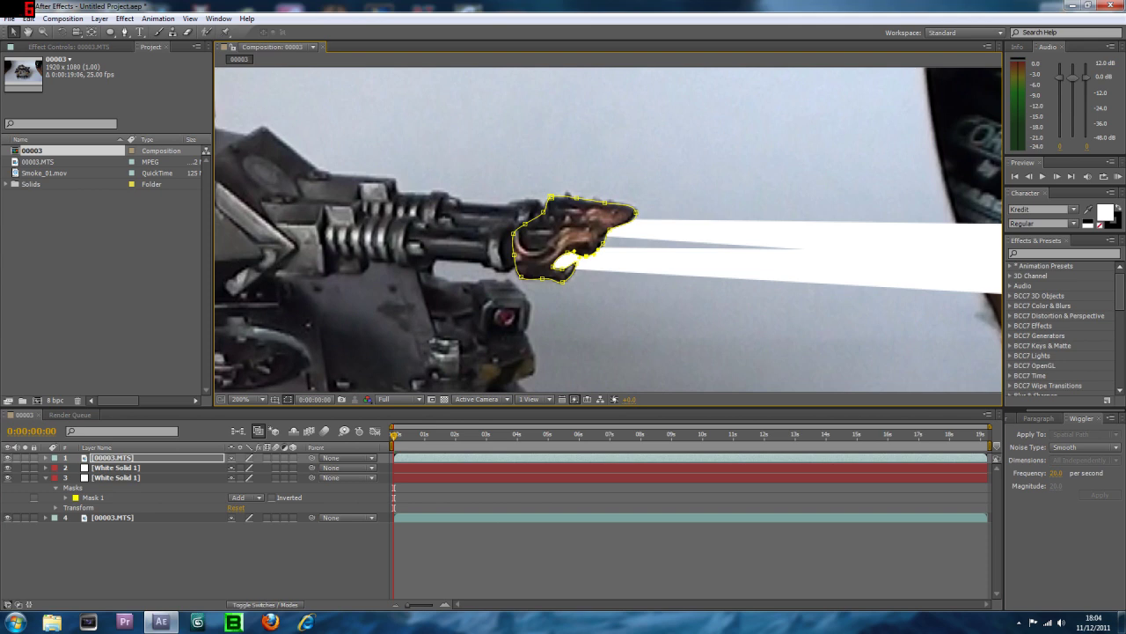
{"action": "key", "text": "comma"}
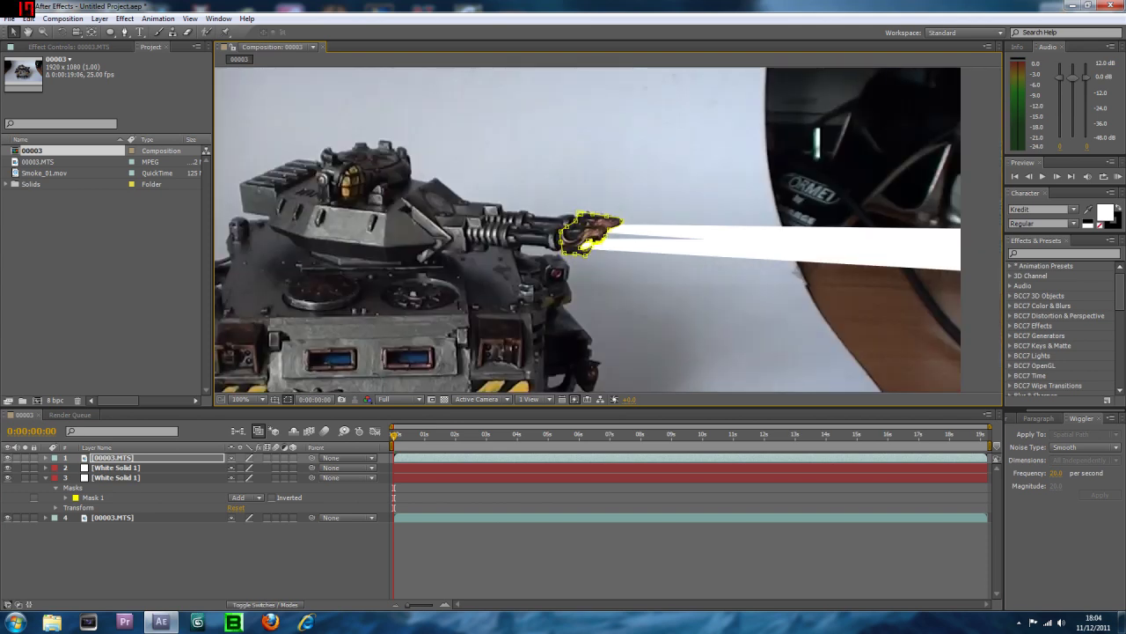
{"action": "left_click", "coordinate": [960, 331]}
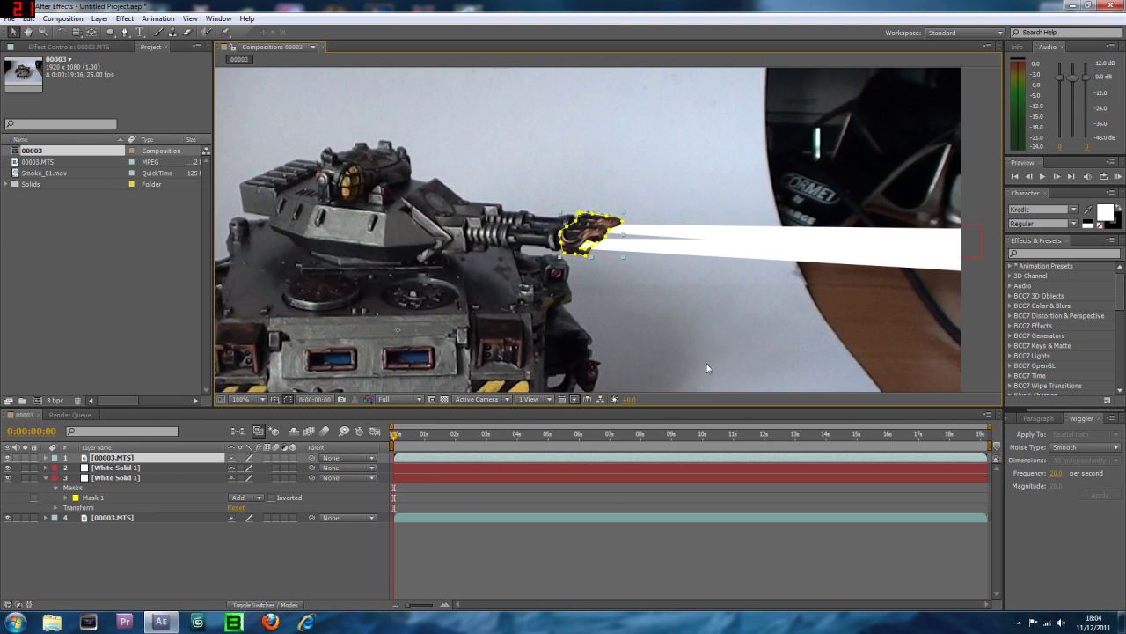
Apply the Trapcode Shine effect to both White Solid 1 layers and set Ray Length to 0.0
{"action": "left_click", "coordinate": [129, 471]}
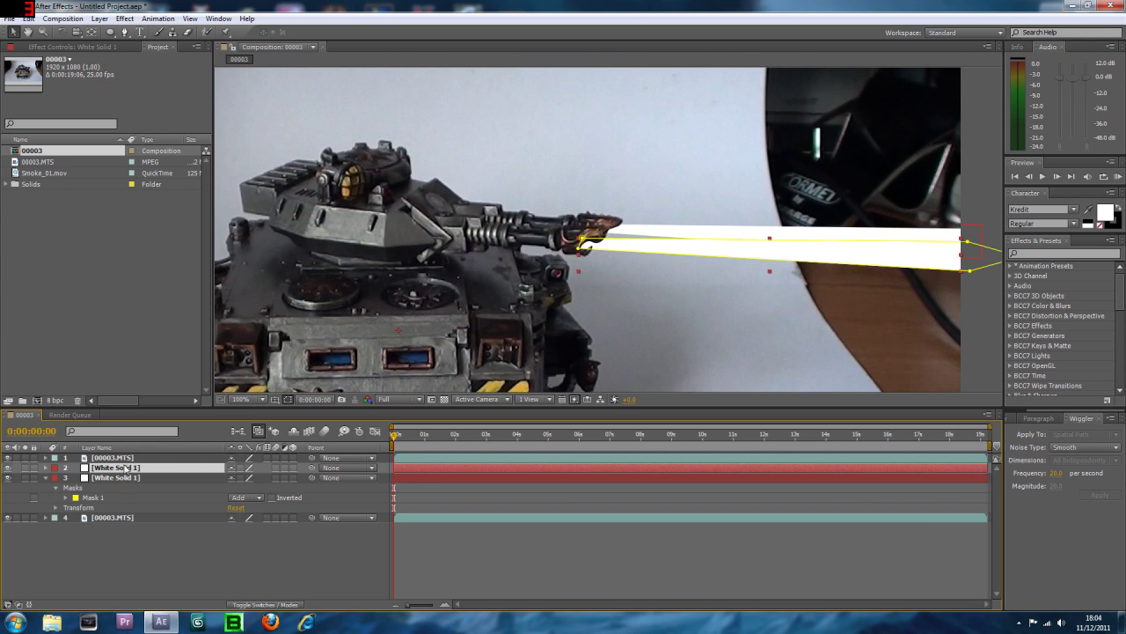
{"action": "left_click", "coordinate": [124, 478], "text": "shift"}
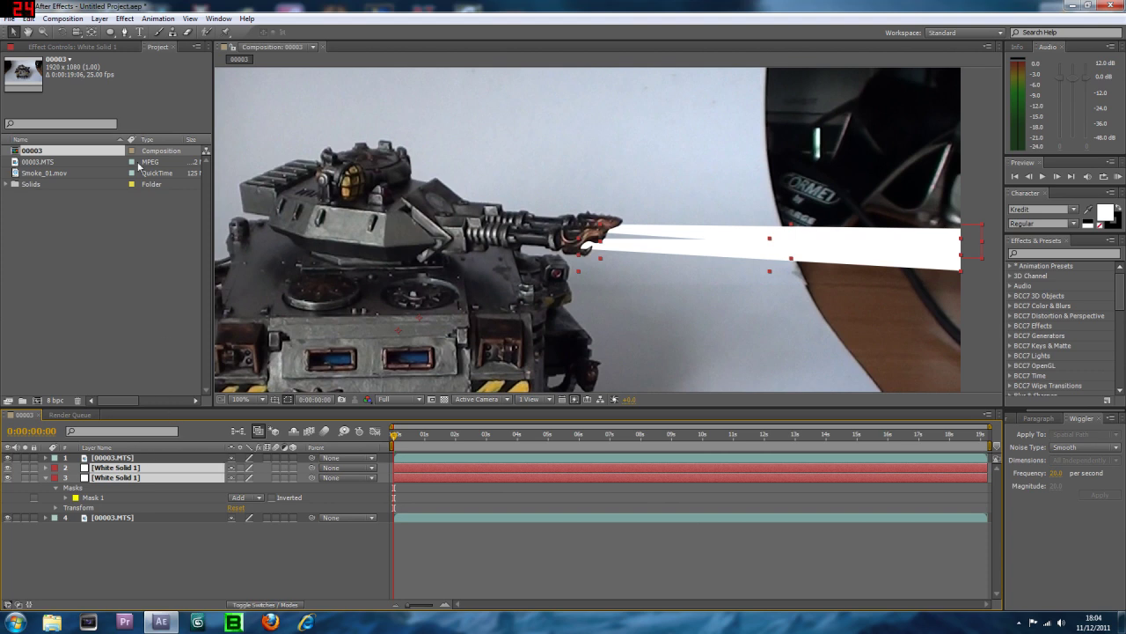
{"action": "left_click", "coordinate": [130, 18]}
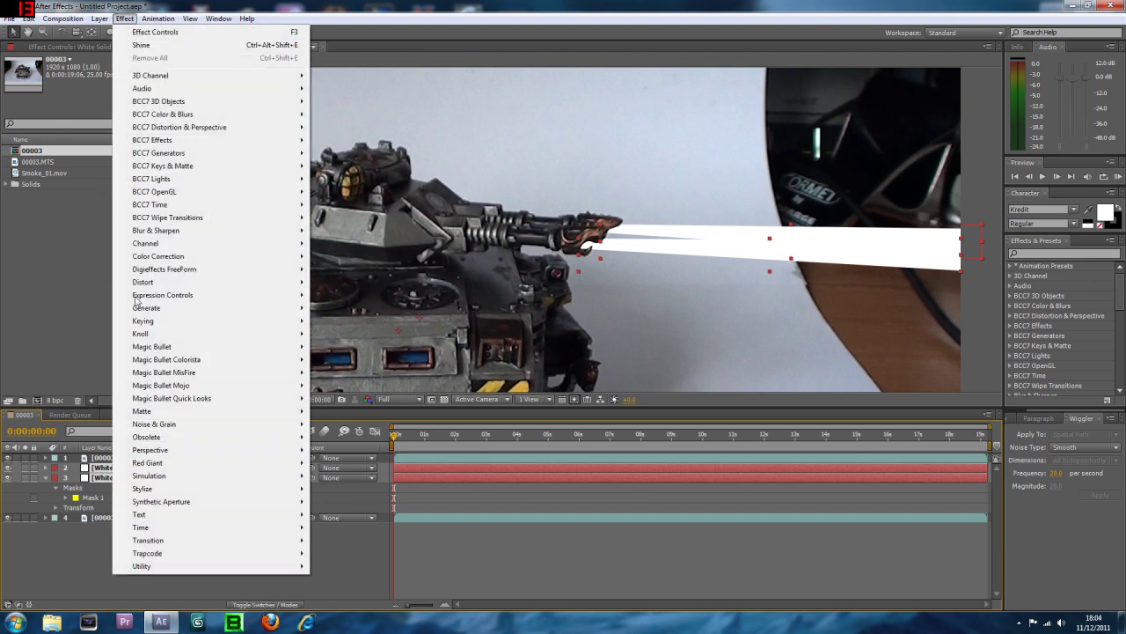
{"action": "mouse_move", "coordinate": [175, 561]}
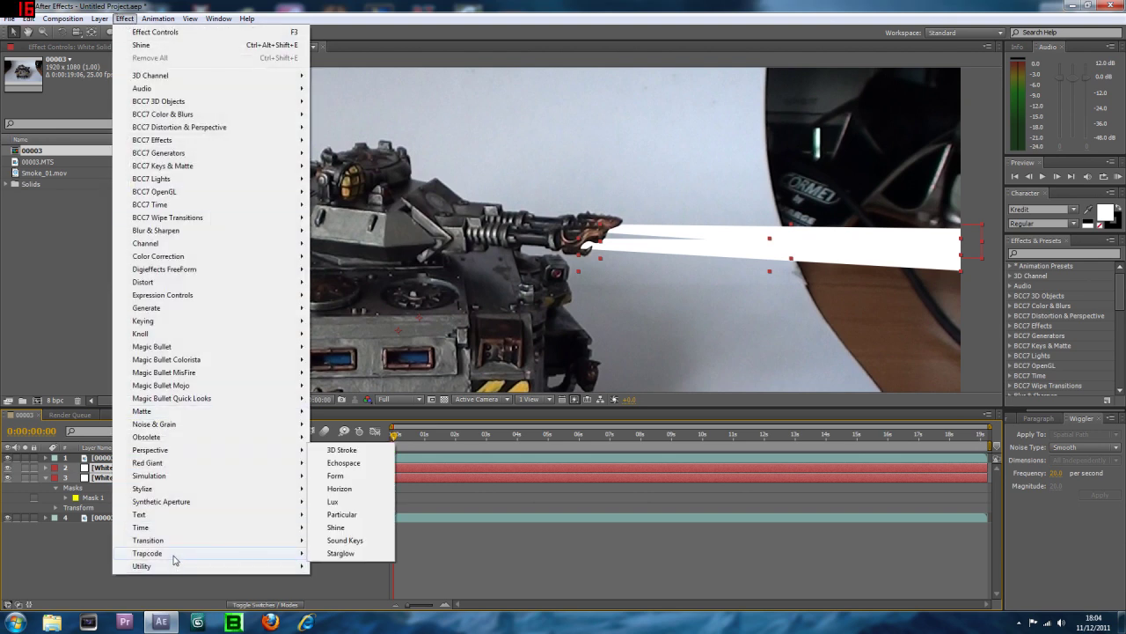
{"action": "left_click", "coordinate": [337, 527]}
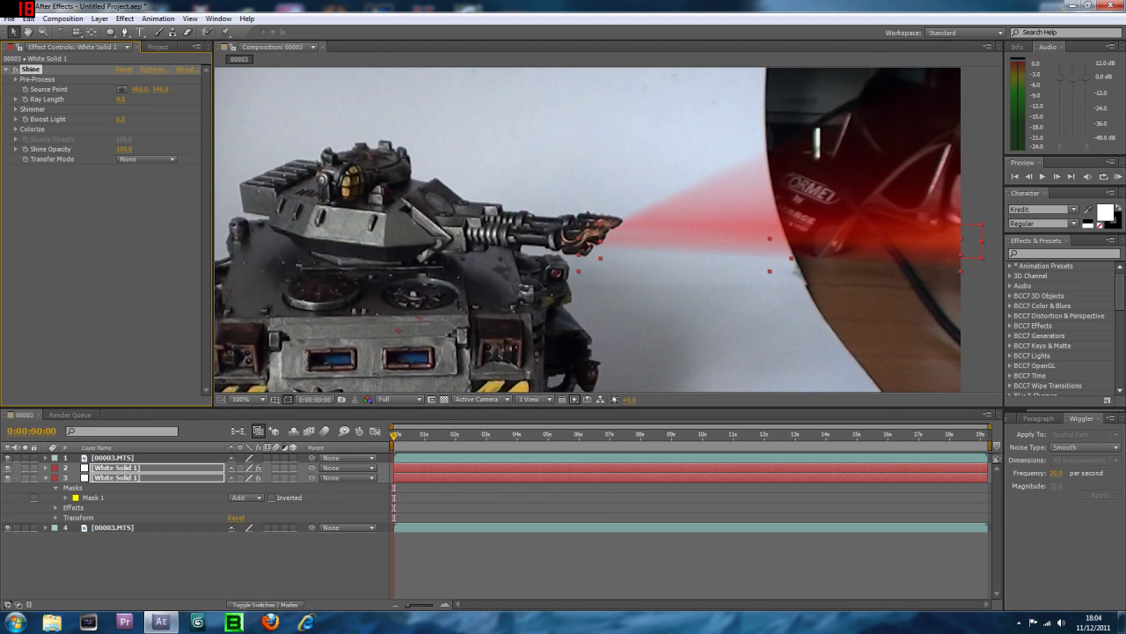
{"action": "left_click_drag", "start_coordinate": [122, 100], "coordinate": [95, 108]}
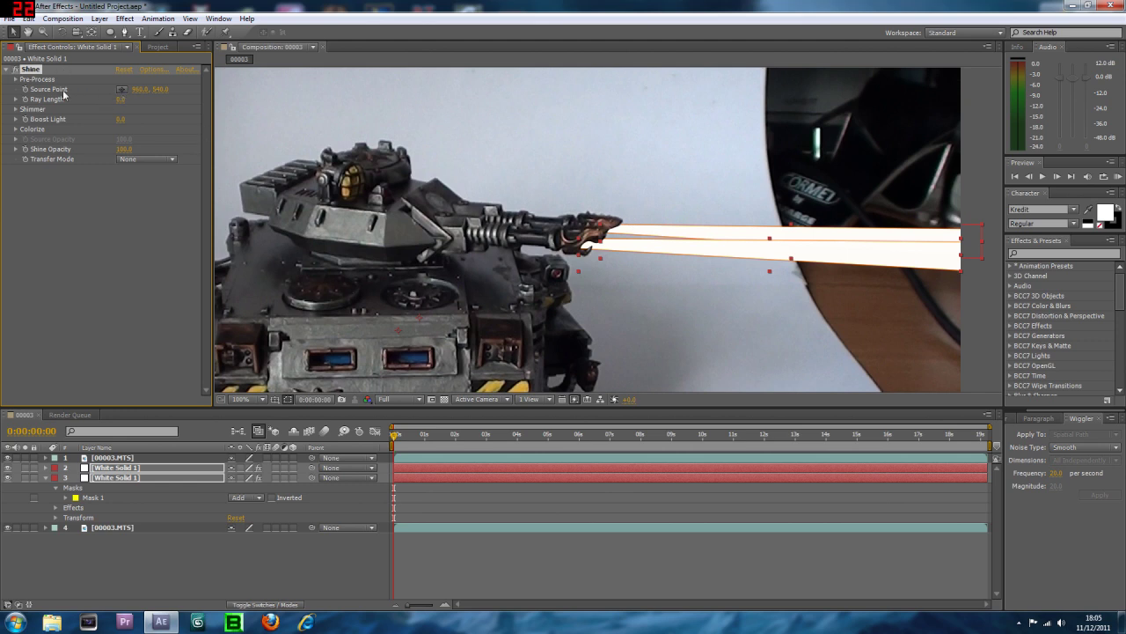
Place the Shine source point of the upper White Solid 1 layer at the front gun muzzle
{"action": "left_click", "coordinate": [152, 466]}
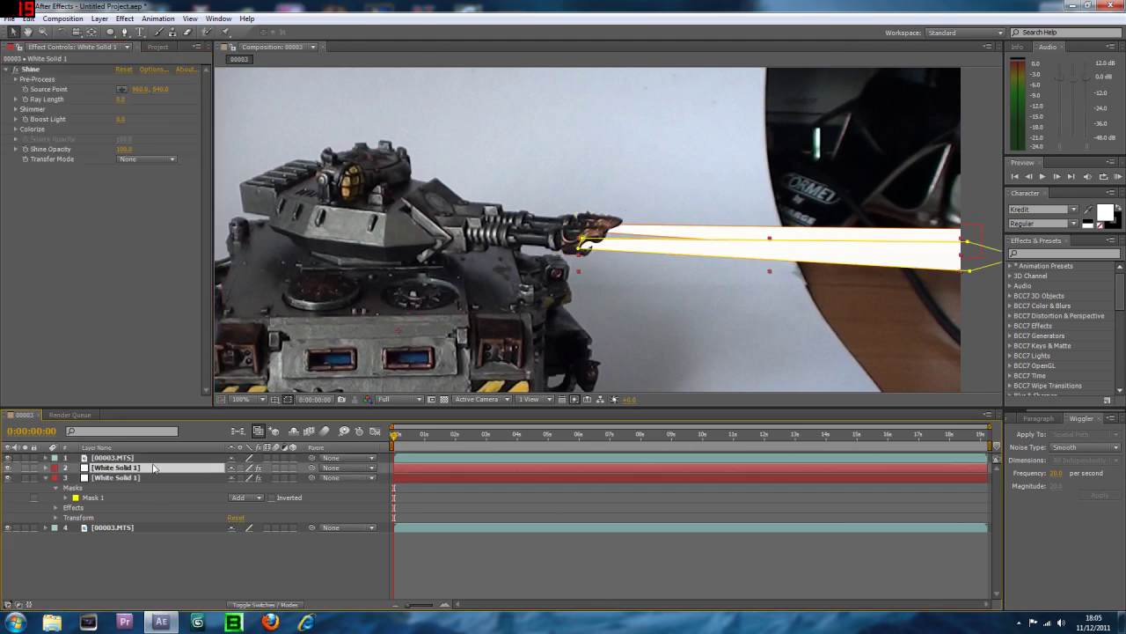
{"action": "left_click", "coordinate": [123, 92]}
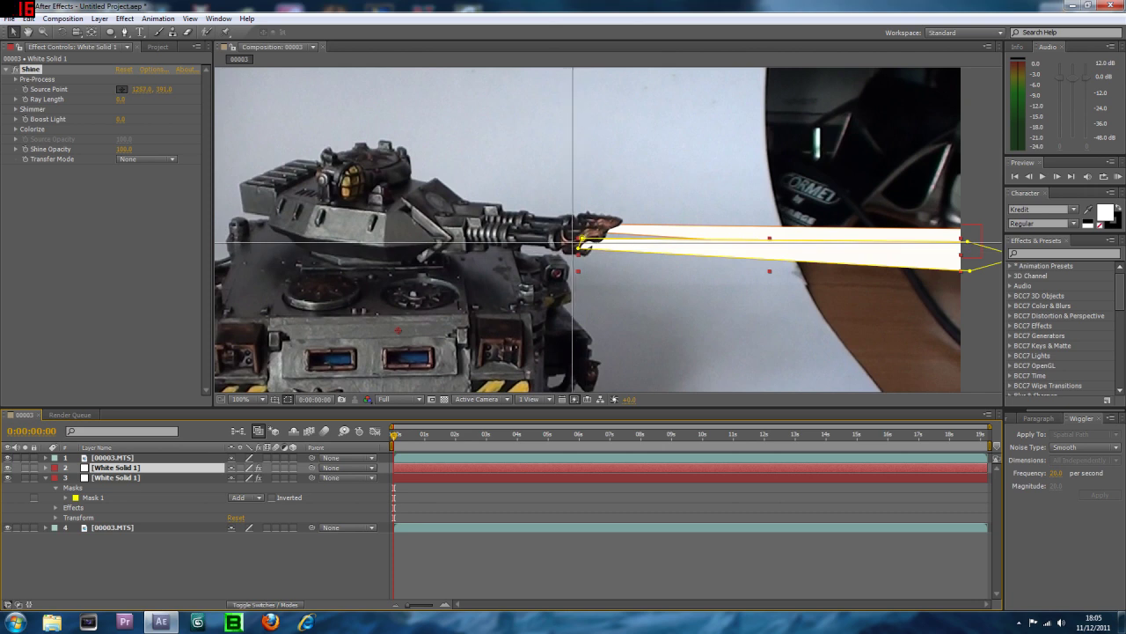
{"action": "left_click", "coordinate": [574, 245]}
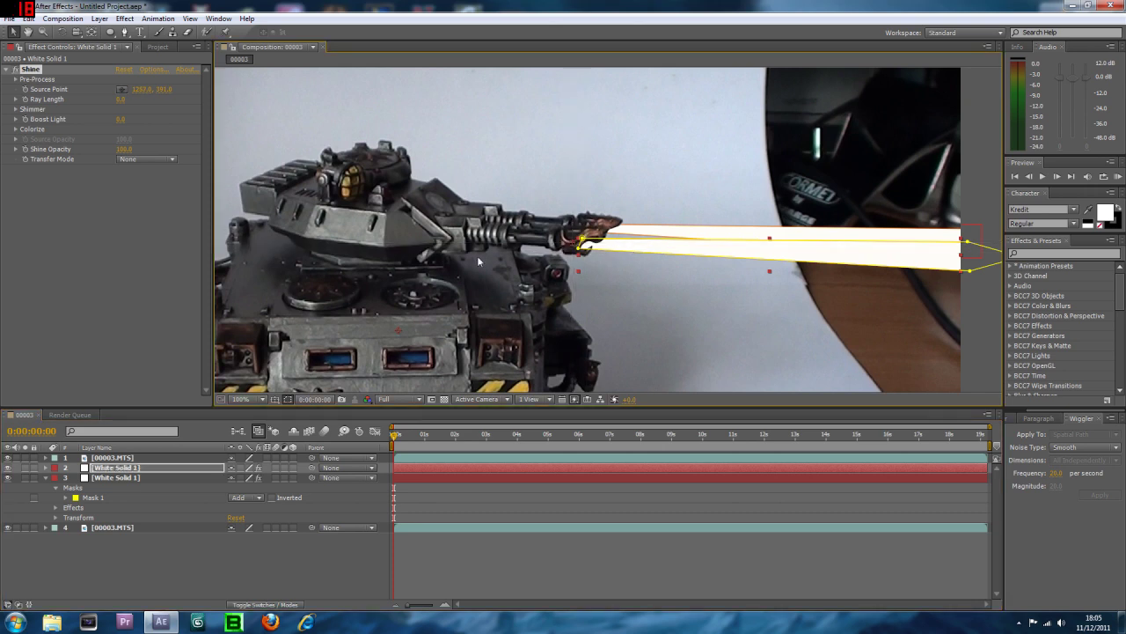
Place the Shine source point of the lower White Solid 1 layer at the rear gun muzzle
{"action": "left_click", "coordinate": [132, 478]}
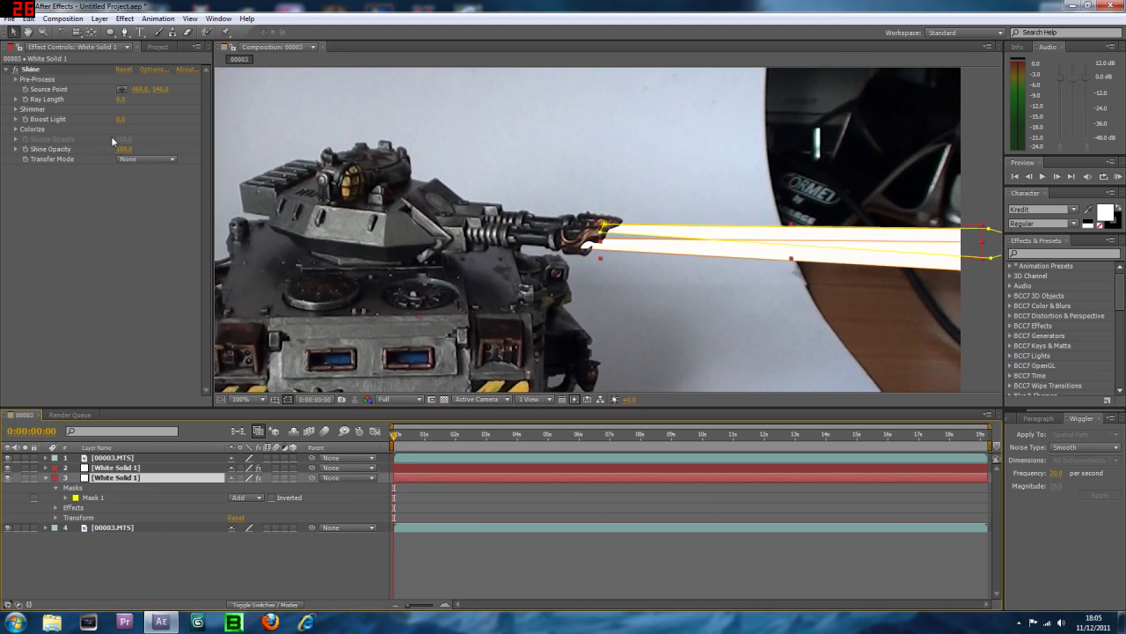
{"action": "left_click", "coordinate": [120, 90]}
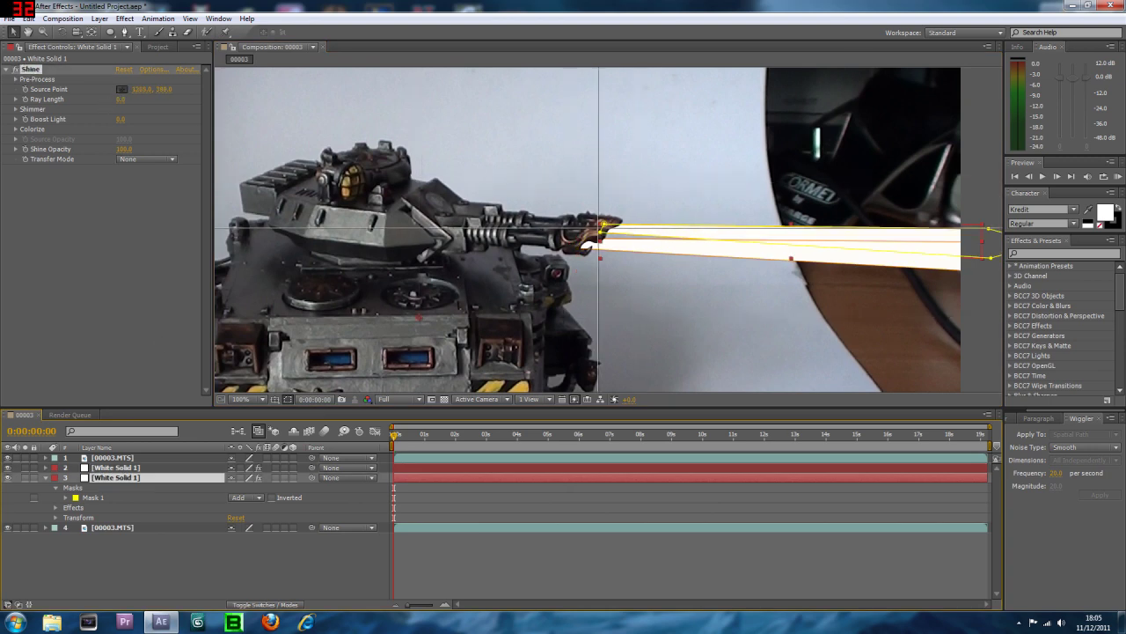
{"action": "left_click", "coordinate": [598, 227]}
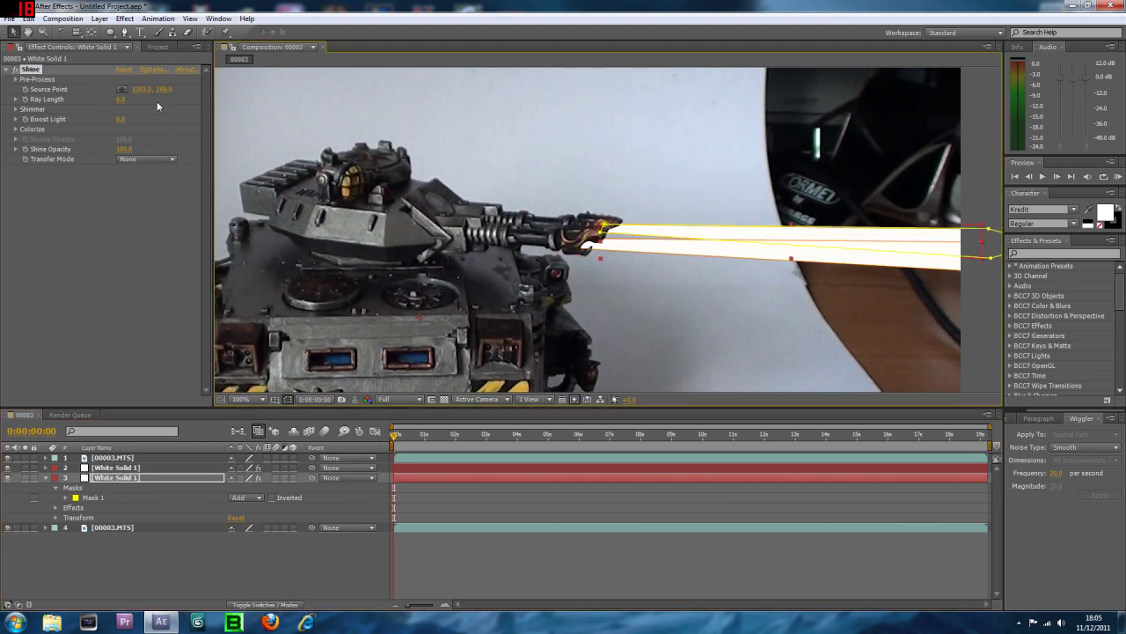
Set the Midtones colour of the rear beam's Shine gradient to pure red, FF0000
{"action": "left_click", "coordinate": [16, 129]}
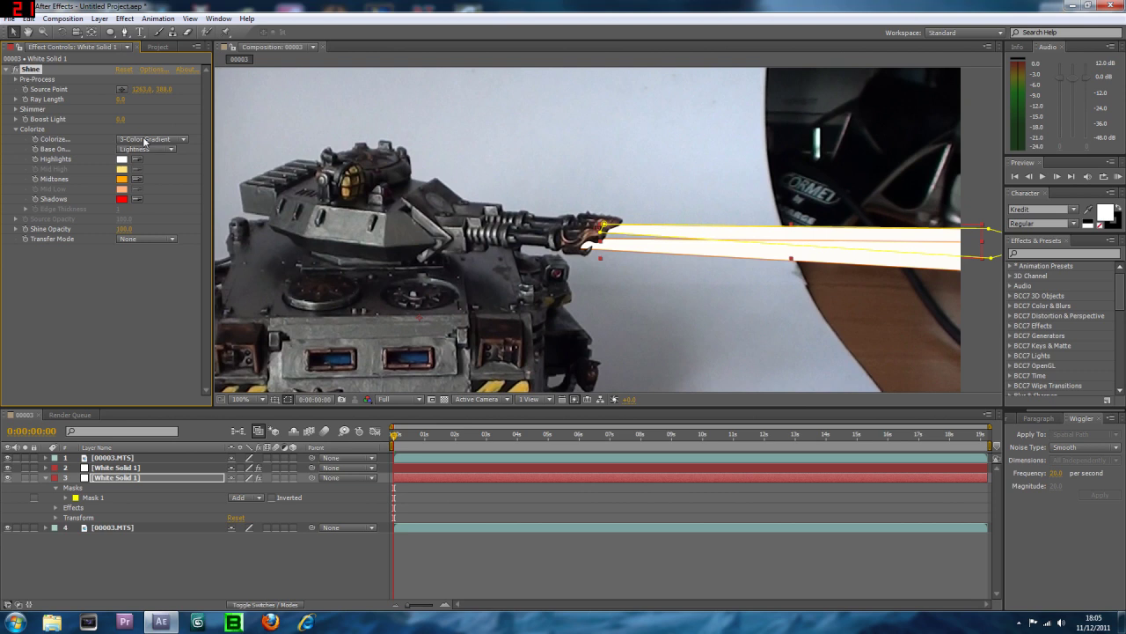
{"action": "left_click", "coordinate": [122, 180]}
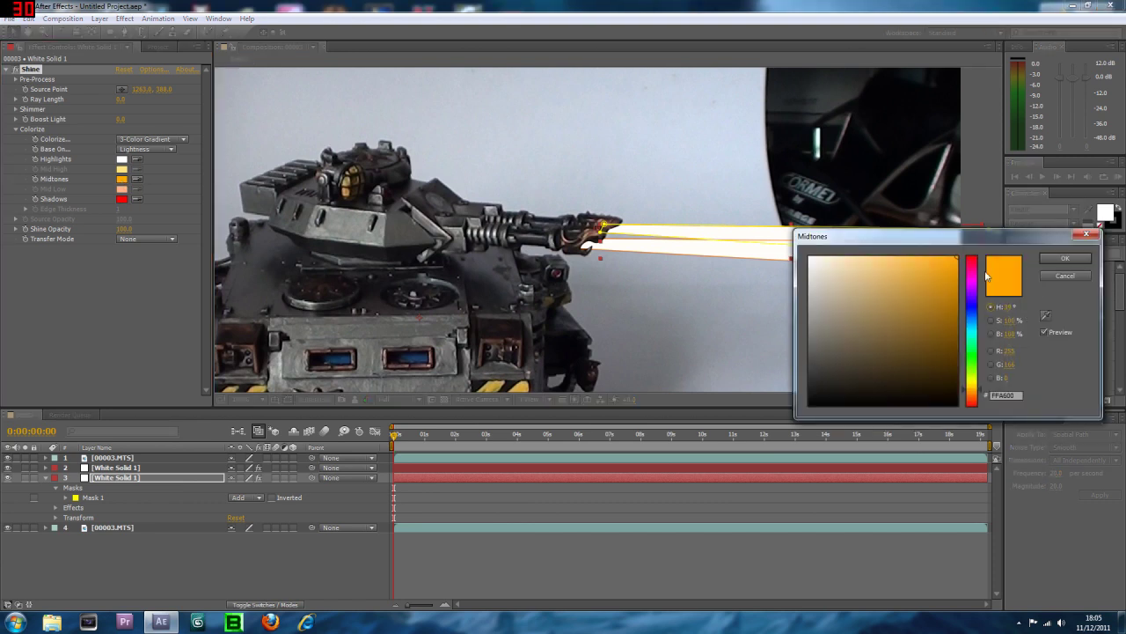
{"action": "left_click_drag", "start_coordinate": [975, 270], "coordinate": [970, 257]}
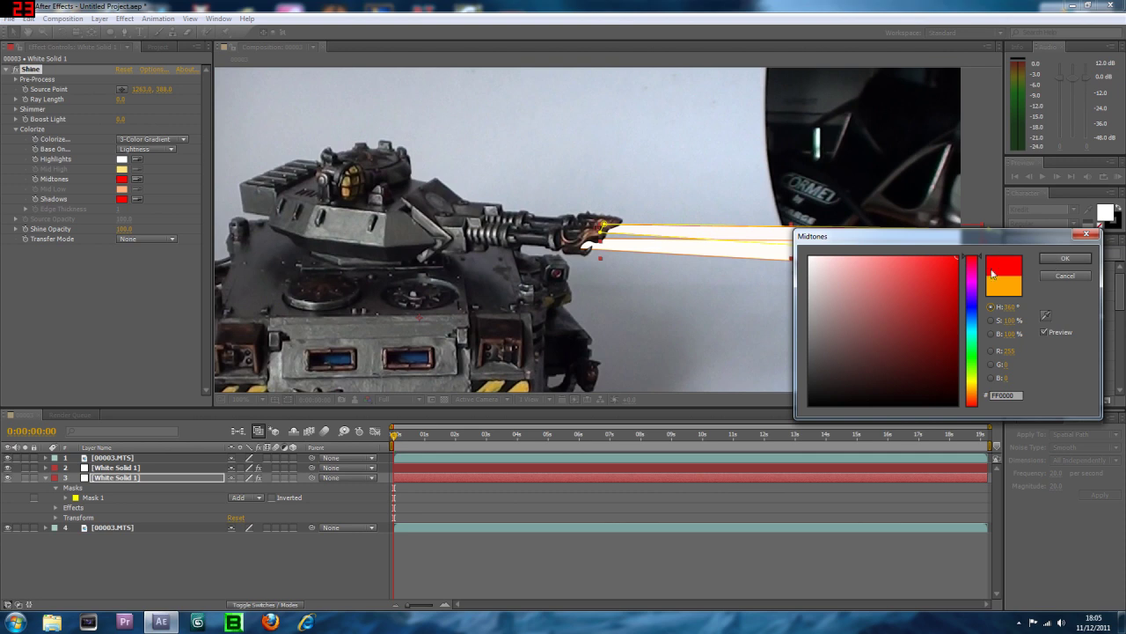
{"action": "left_click", "coordinate": [1053, 260]}
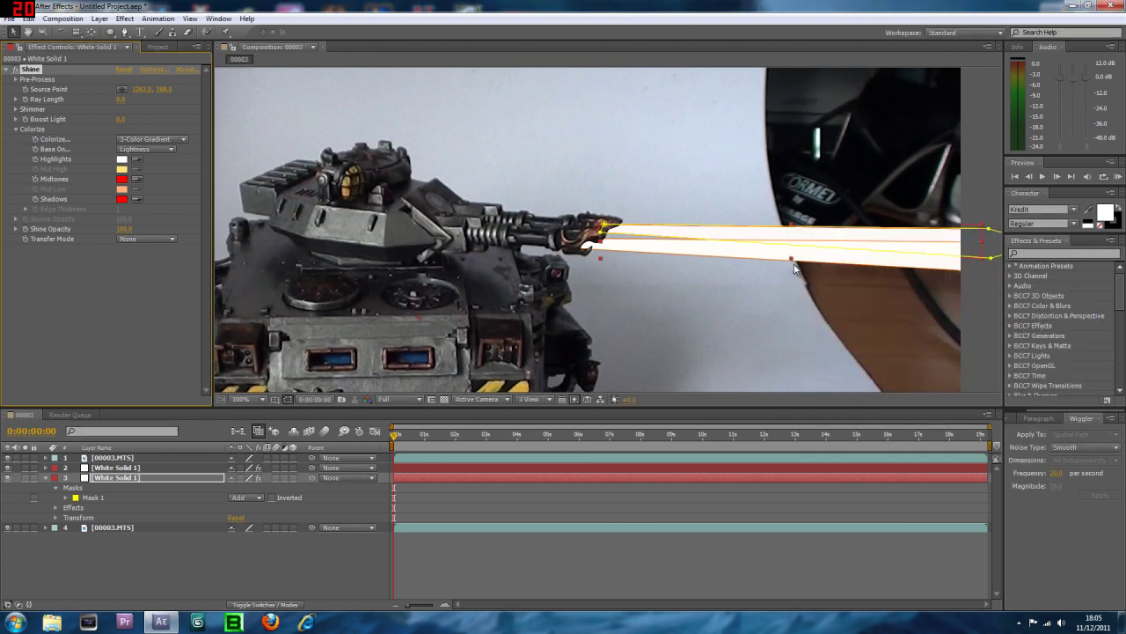
Set the Midtones colour of the upper White Solid 1 layer's Shine gradient to pure red, FF0000
{"action": "left_click", "coordinate": [140, 469]}
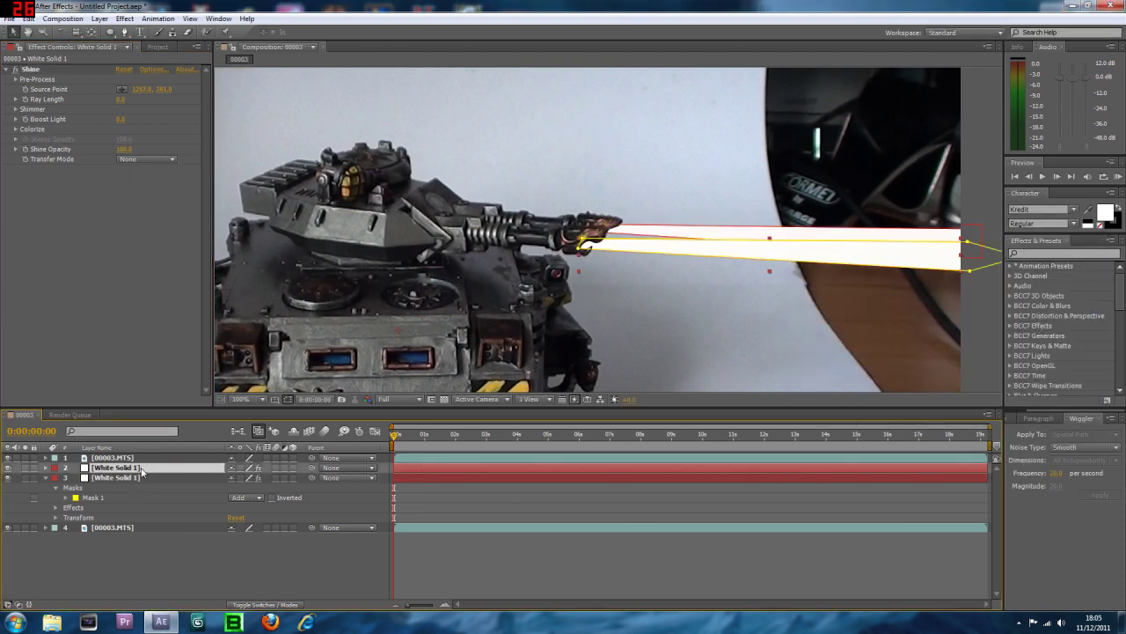
{"action": "left_click", "coordinate": [15, 129]}
{"action": "left_click", "coordinate": [124, 179]}
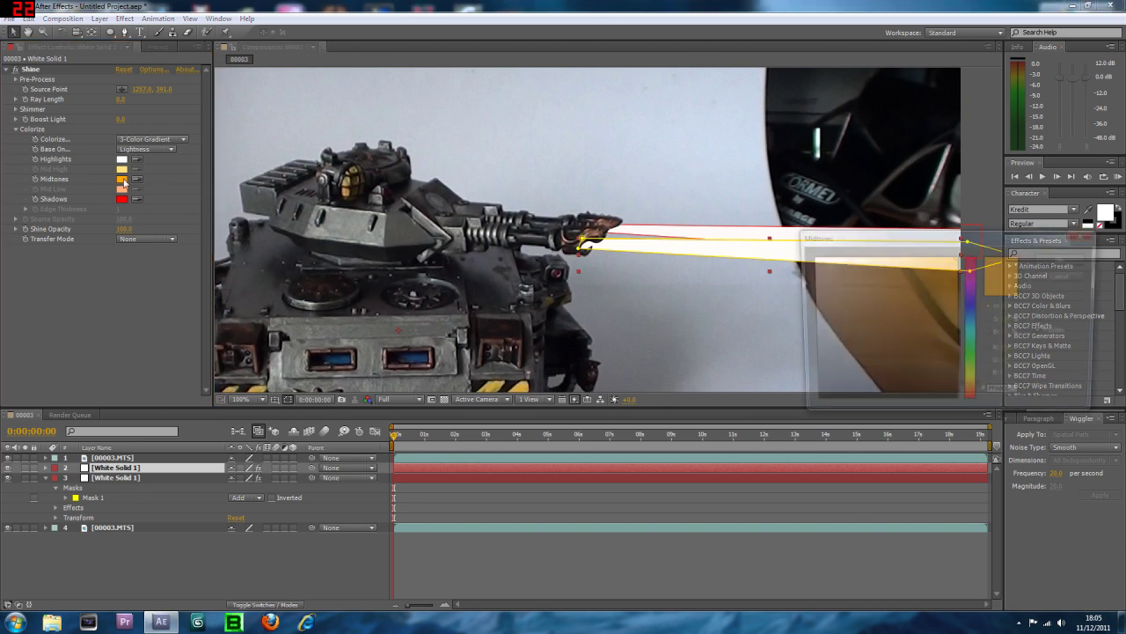
{"action": "left_click", "coordinate": [972, 259]}
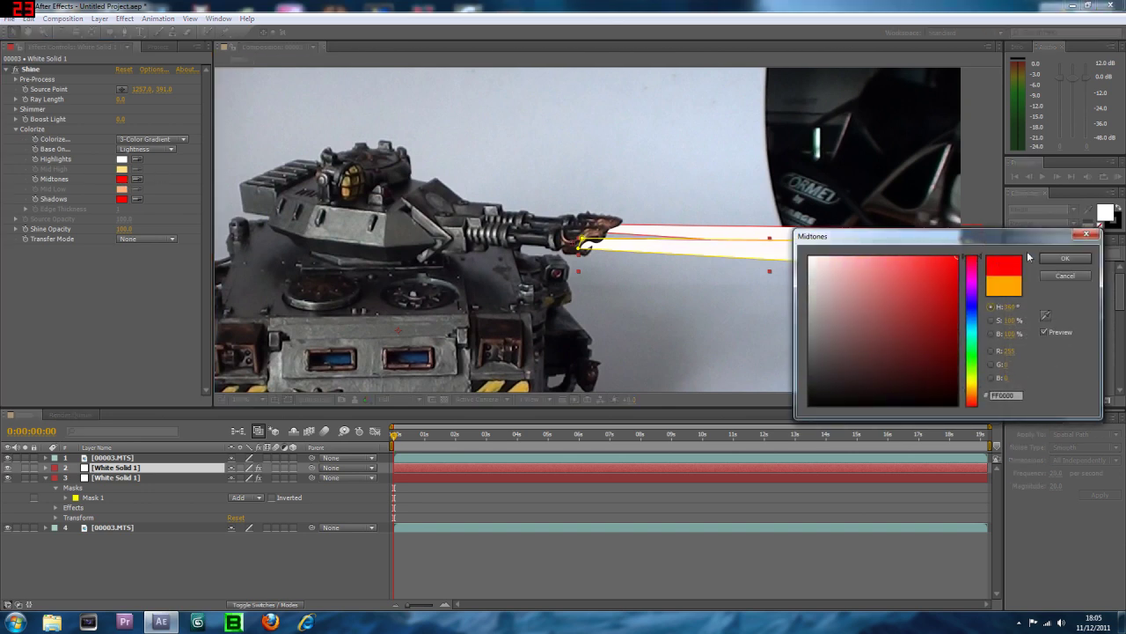
{"action": "left_click", "coordinate": [1065, 258]}
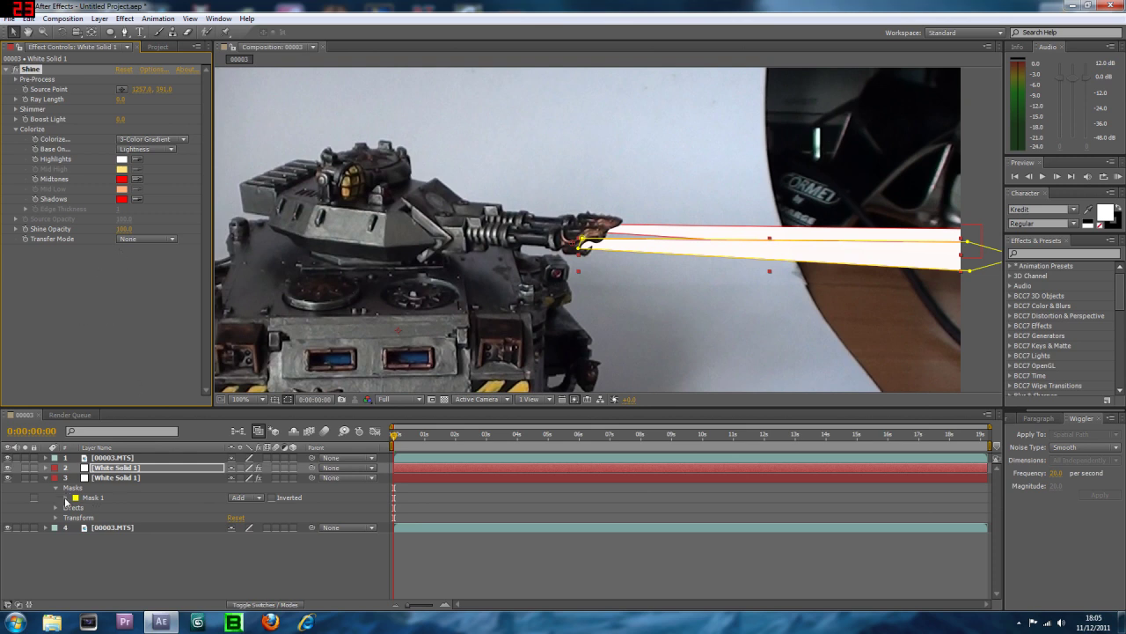
Set the Mask Feather of Mask 1 on the upper White Solid 1 layer to 10 pixels
{"action": "left_click", "coordinate": [46, 467]}
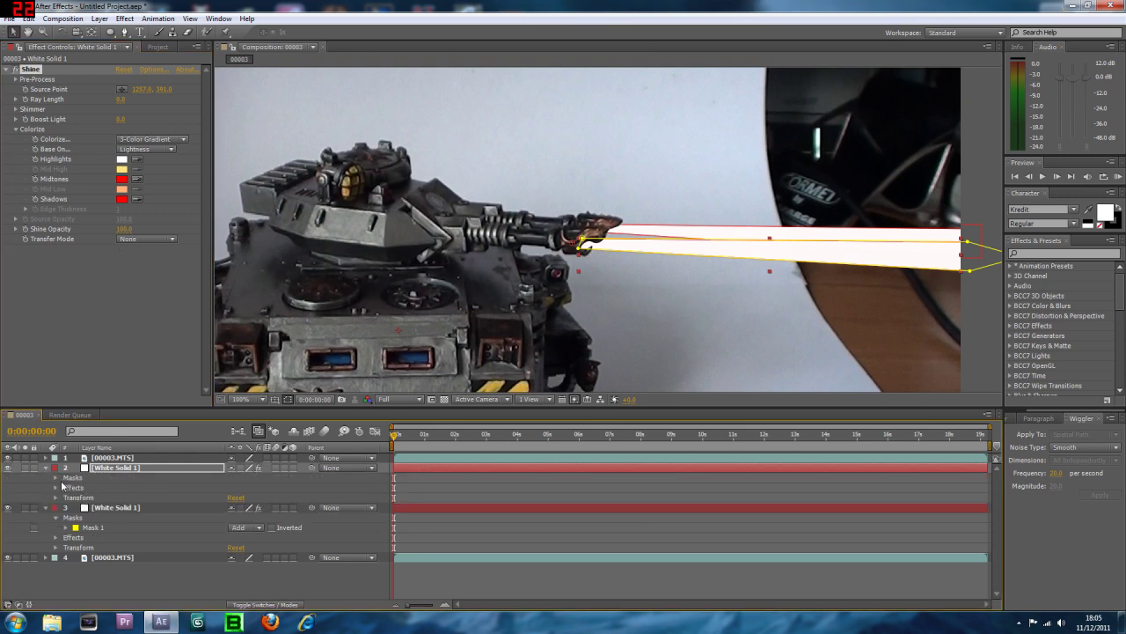
{"action": "left_click", "coordinate": [55, 477]}
{"action": "left_click", "coordinate": [65, 487]}
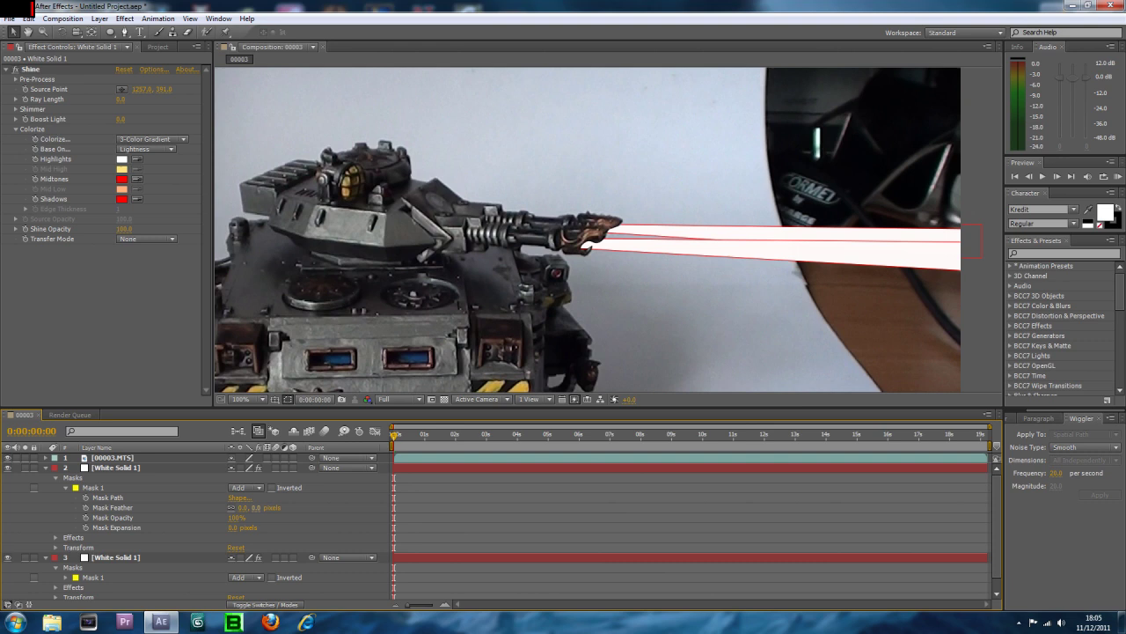
{"action": "left_click", "coordinate": [112, 508]}
{"action": "left_click_drag", "start_coordinate": [237, 508], "coordinate": [264, 508]}
{"action": "left_click", "coordinate": [114, 467]}
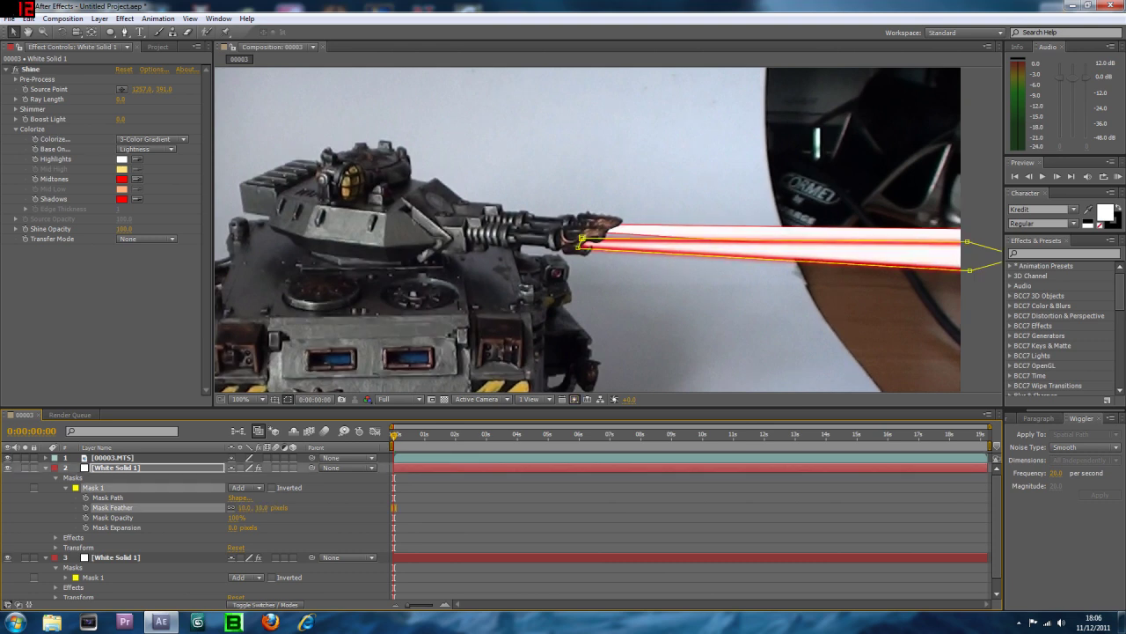
Set the Mask Feather of Mask 1 on the lower White Solid 1 layer to 10 pixels and collapse both solids' properties
{"action": "left_click", "coordinate": [66, 577]}
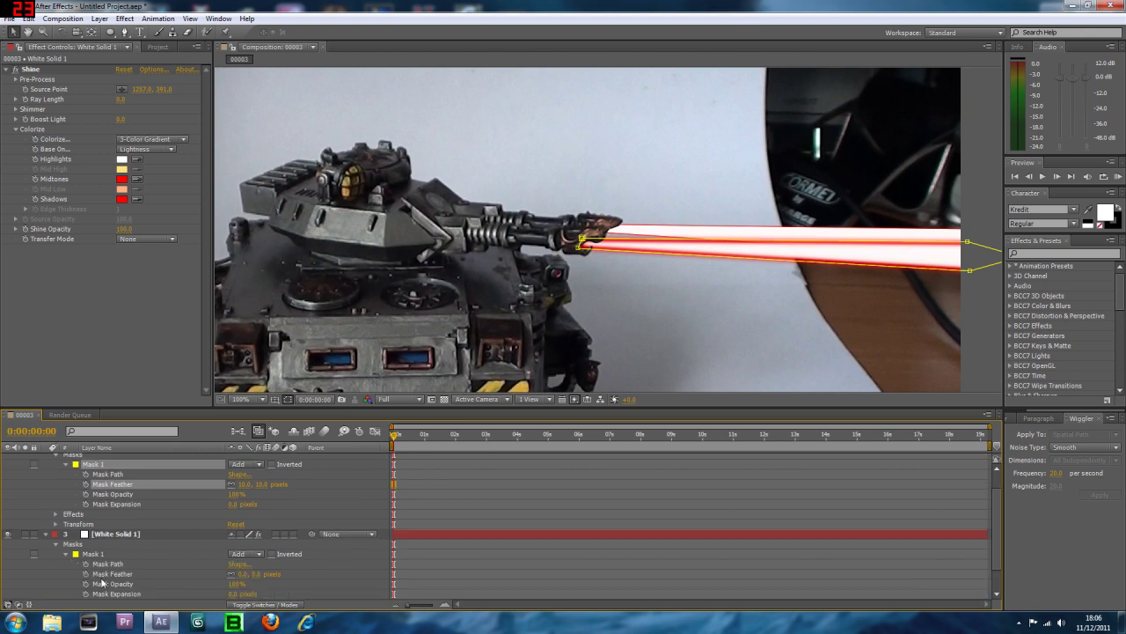
{"action": "left_click_drag", "start_coordinate": [264, 573], "coordinate": [290, 574]}
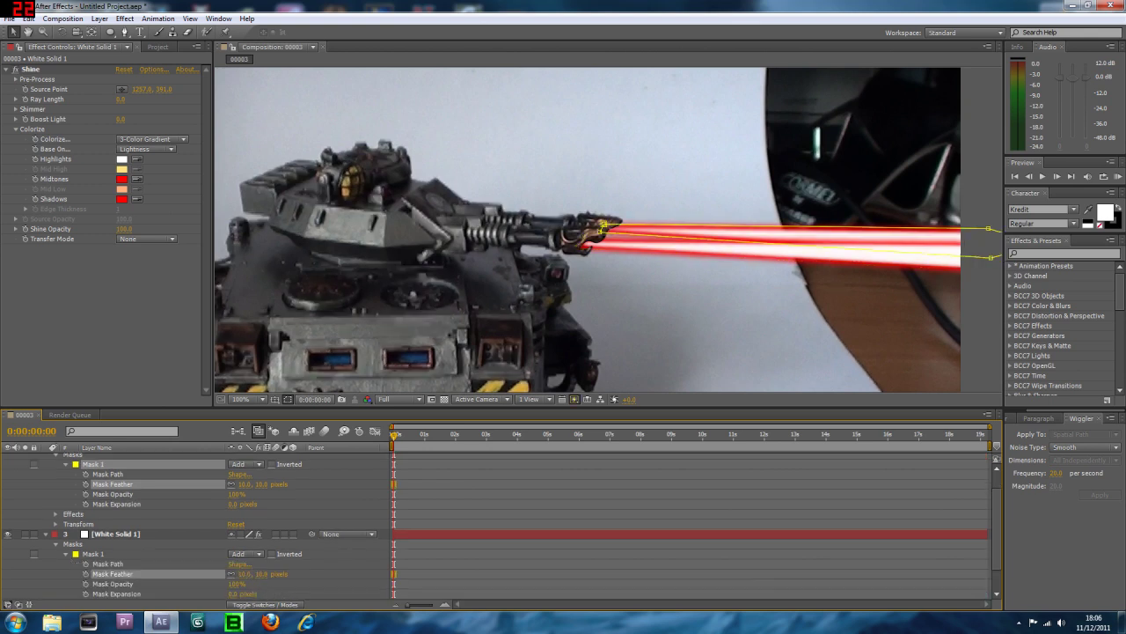
{"action": "left_click", "coordinate": [268, 536]}
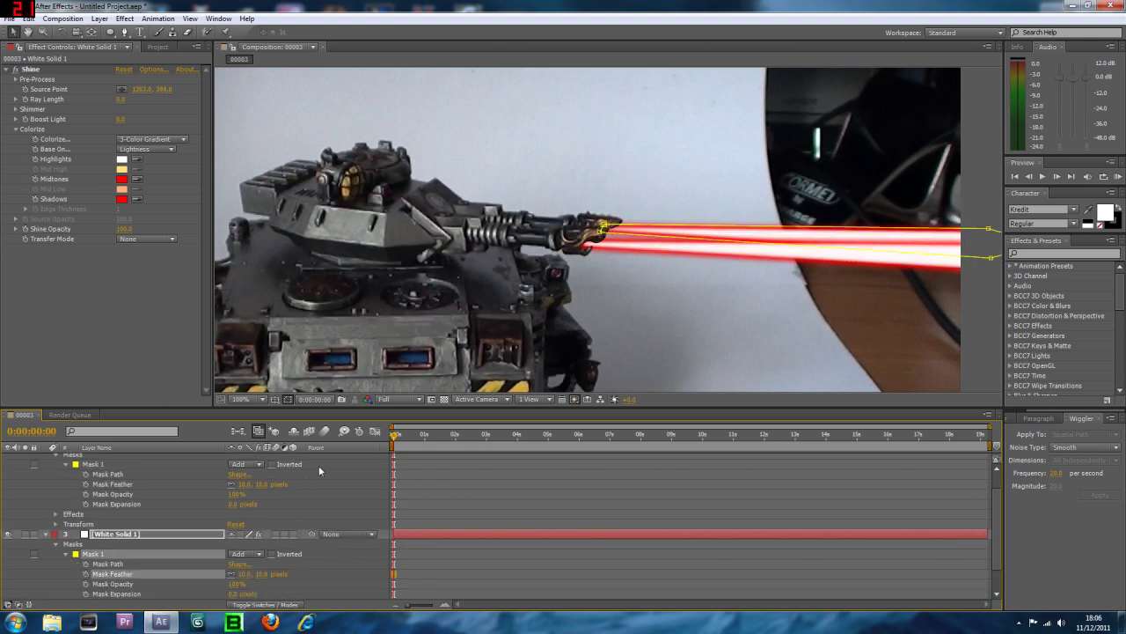
{"action": "left_click", "coordinate": [47, 536]}
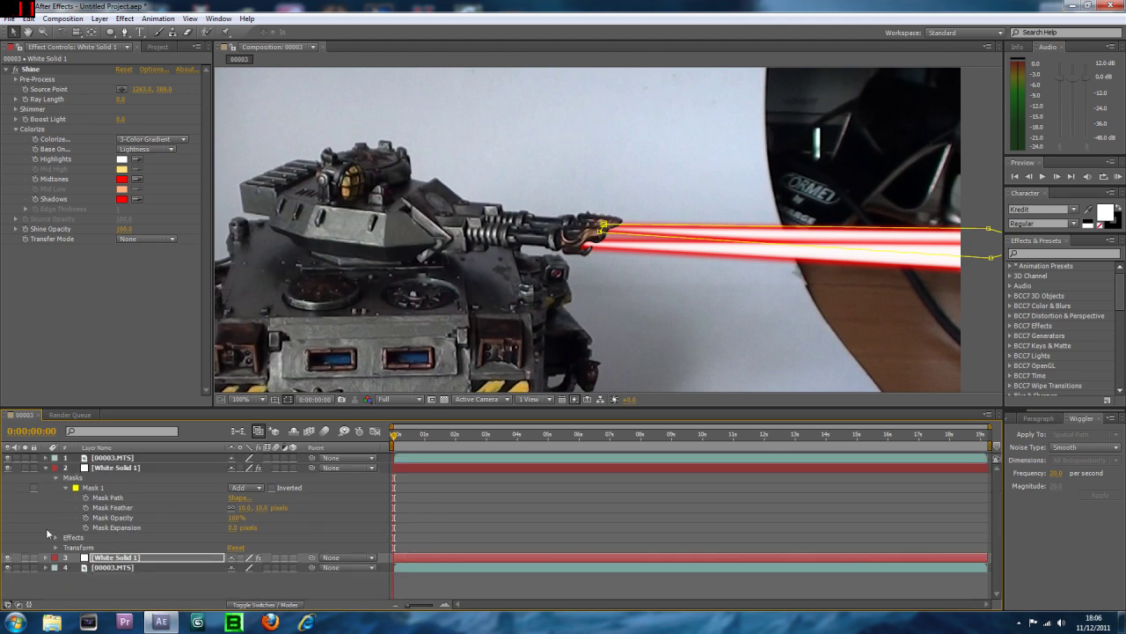
{"action": "left_click", "coordinate": [49, 473]}
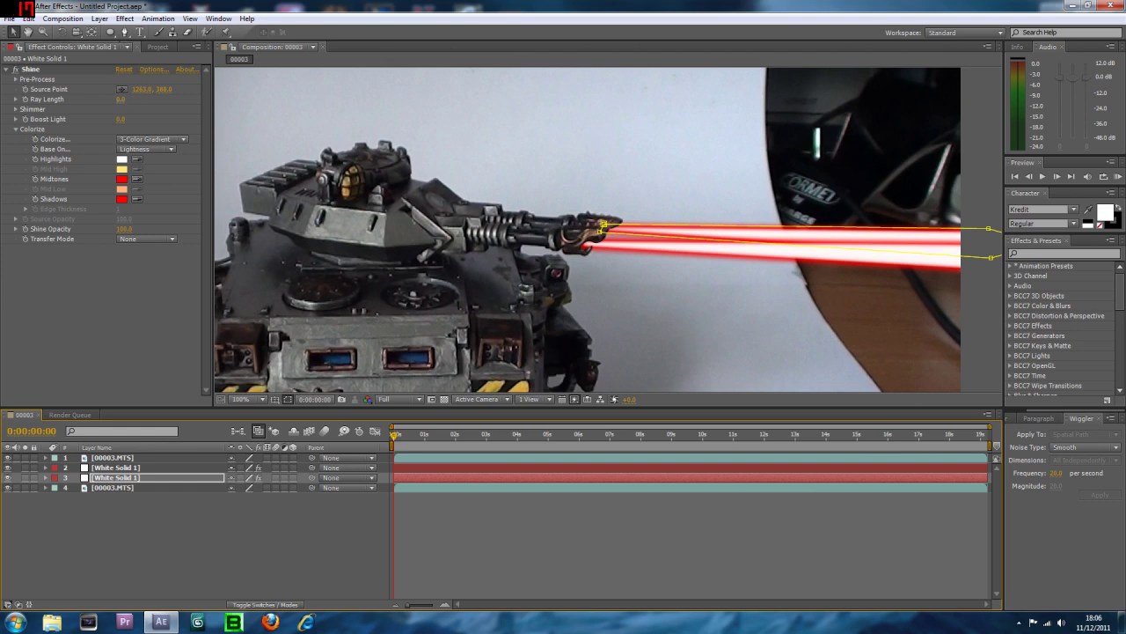
Set the Shine Ray Length of both White Solid 1 layers to 0.5
{"action": "left_click", "coordinate": [31, 69]}
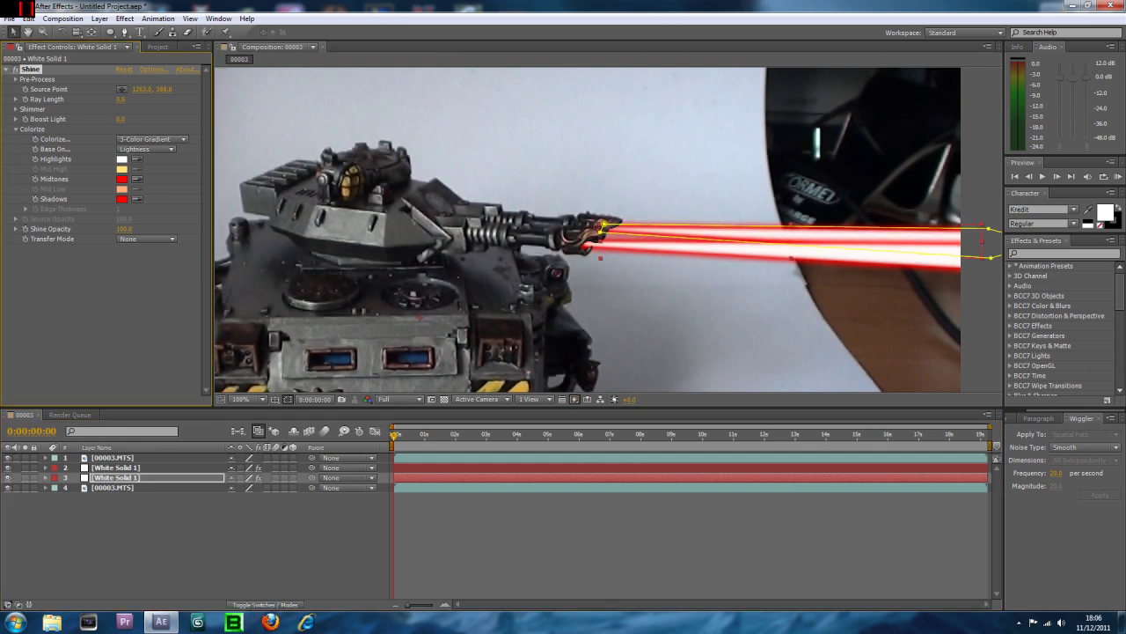
{"action": "left_click", "coordinate": [134, 470]}
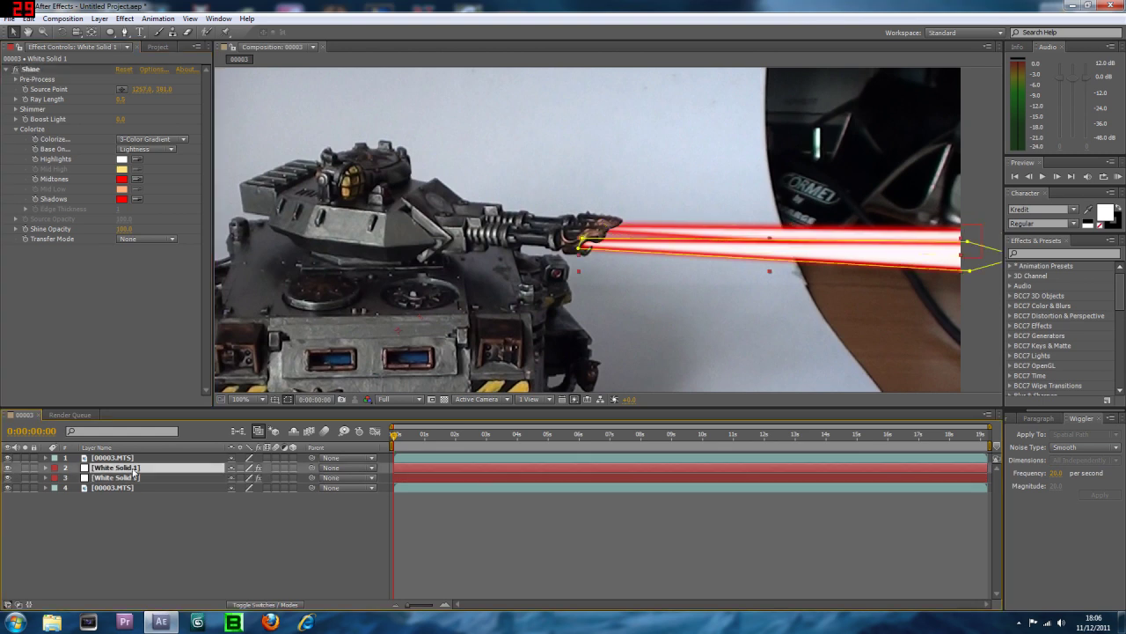
{"action": "left_click_drag", "start_coordinate": [121, 100], "coordinate": [128, 105]}
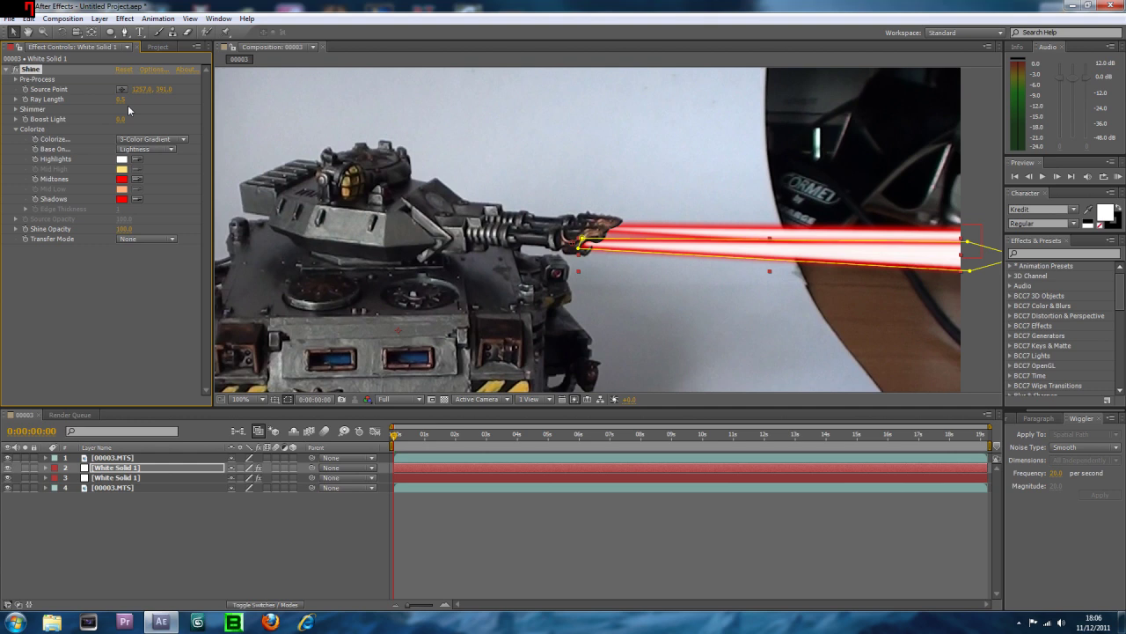
{"action": "left_click_drag", "start_coordinate": [121, 100], "coordinate": [185, 99]}
{"action": "left_click", "coordinate": [988, 180]}
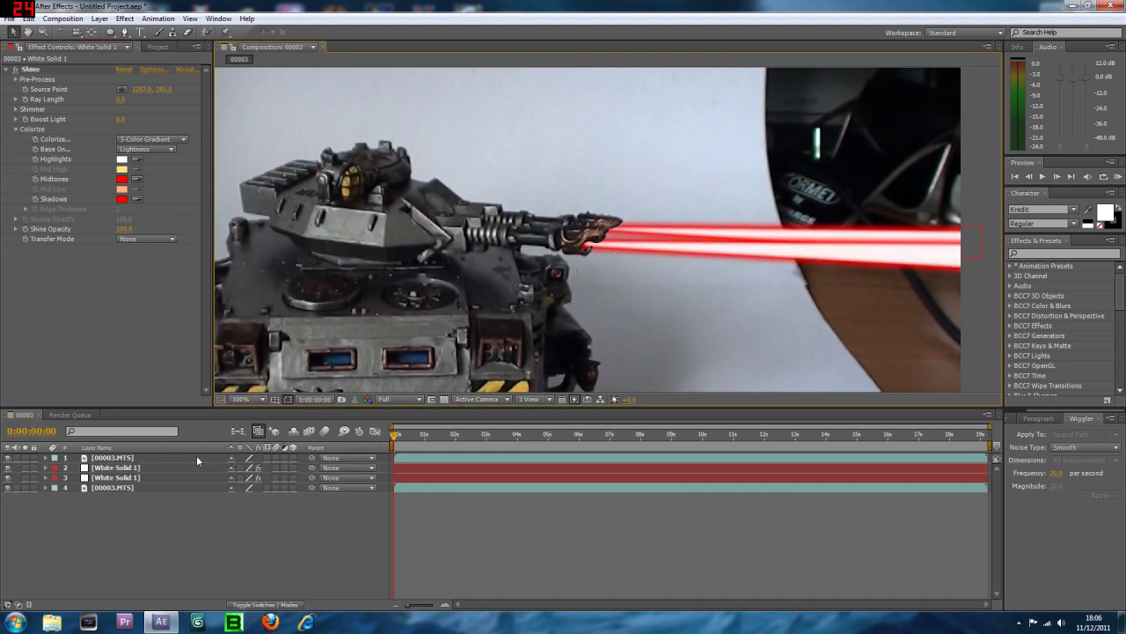
Reposition the Shine source point of the lower White Solid 1 layer at the rear gun muzzle
{"action": "left_click", "coordinate": [162, 468]}
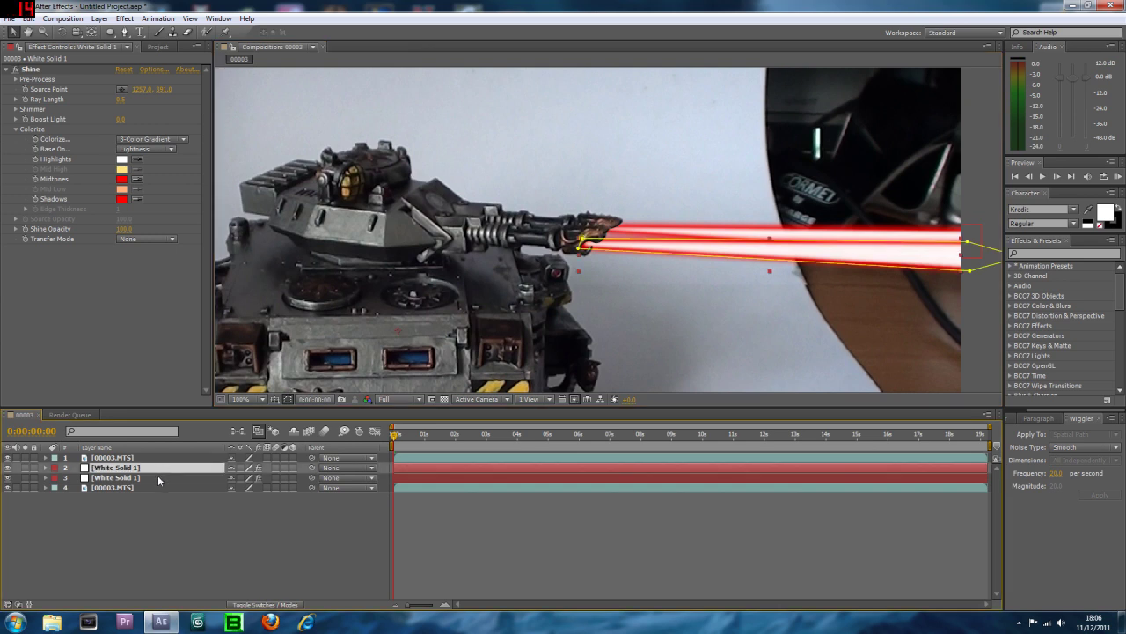
{"action": "left_click", "coordinate": [159, 477]}
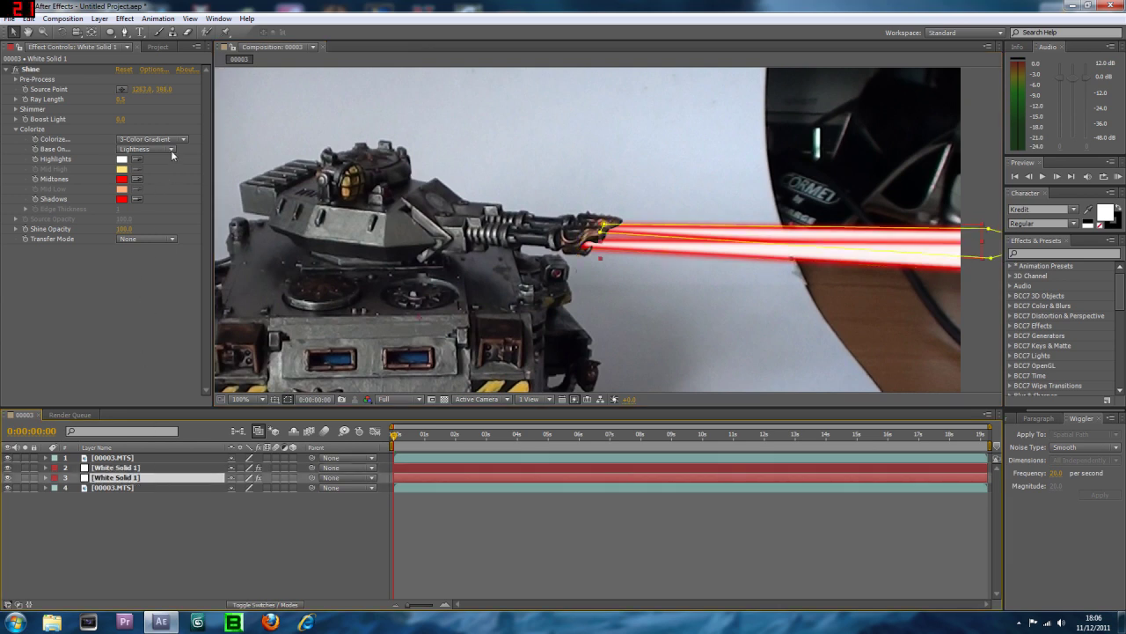
{"action": "left_click", "coordinate": [120, 91]}
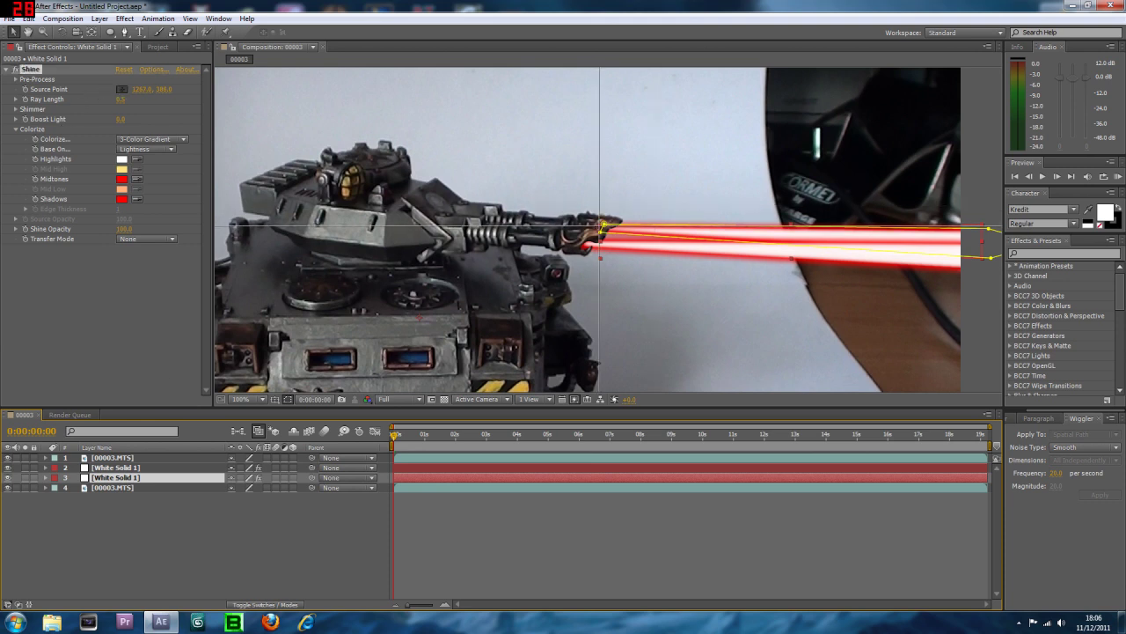
{"action": "left_click", "coordinate": [602, 226]}
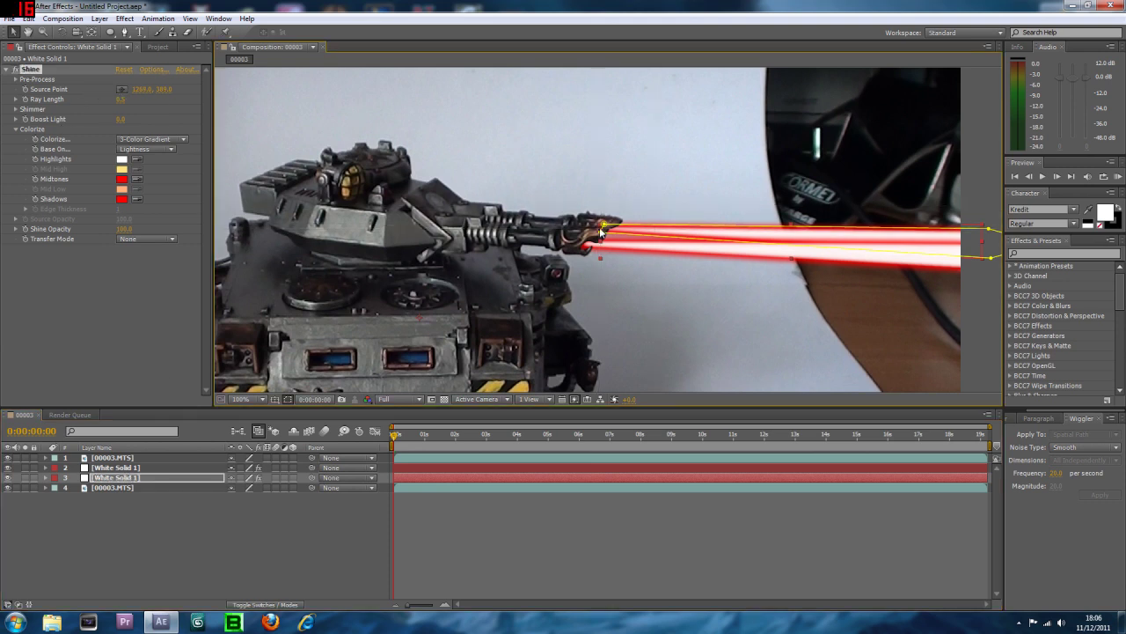
{"action": "left_click_drag", "start_coordinate": [602, 231], "coordinate": [598, 228]}
Fine-tune the muzzle-end mask points of both White Solid 1 layers so the beams start inside the gun barrels
{"action": "left_click", "coordinate": [165, 468]}
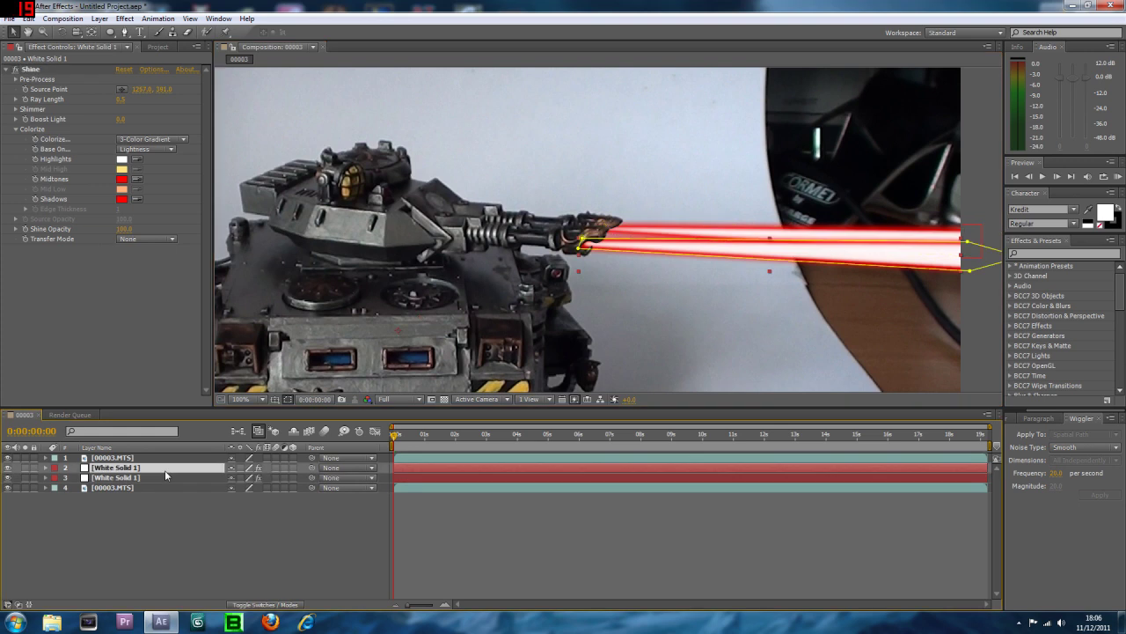
{"action": "left_click", "coordinate": [580, 238]}
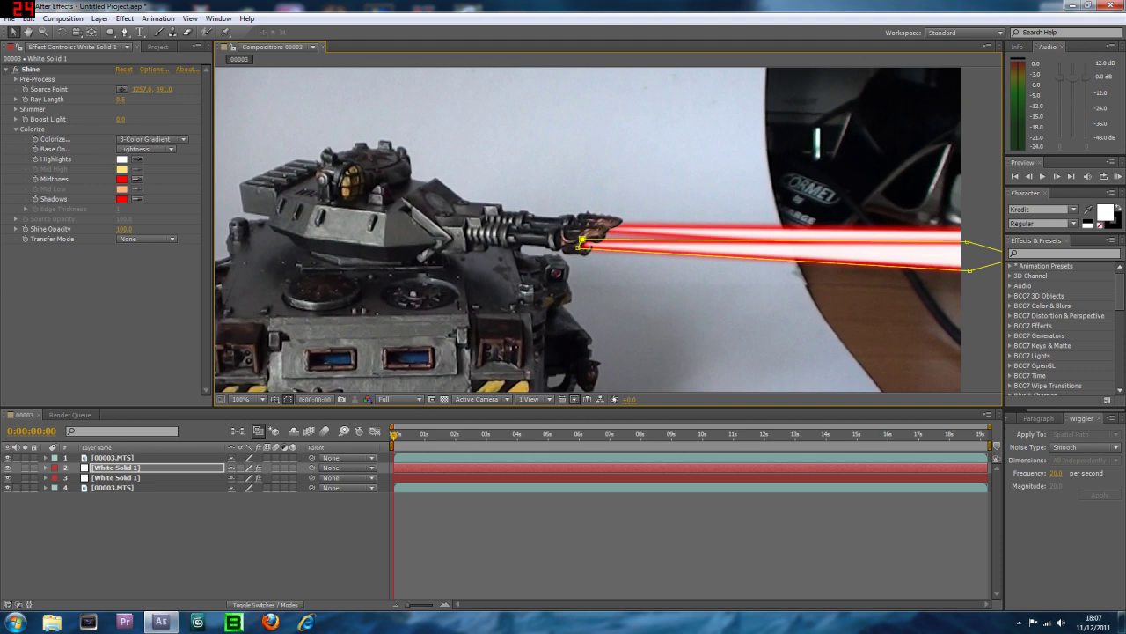
{"action": "key", "text": "ctrl+Down"}
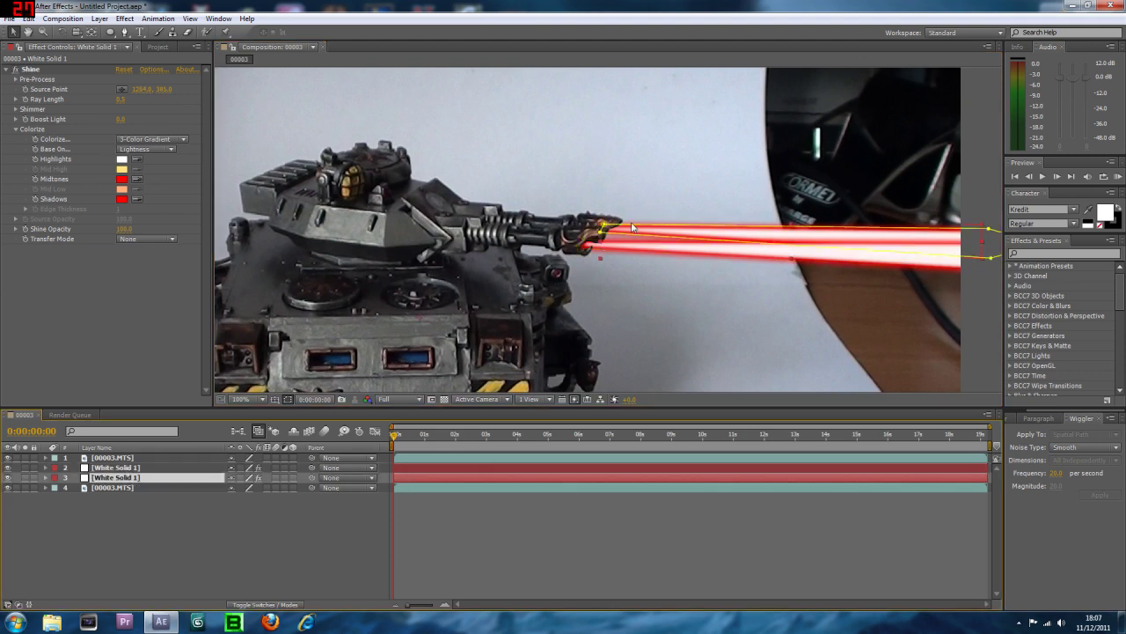
{"action": "left_click_drag", "start_coordinate": [600, 231], "coordinate": [600, 234]}
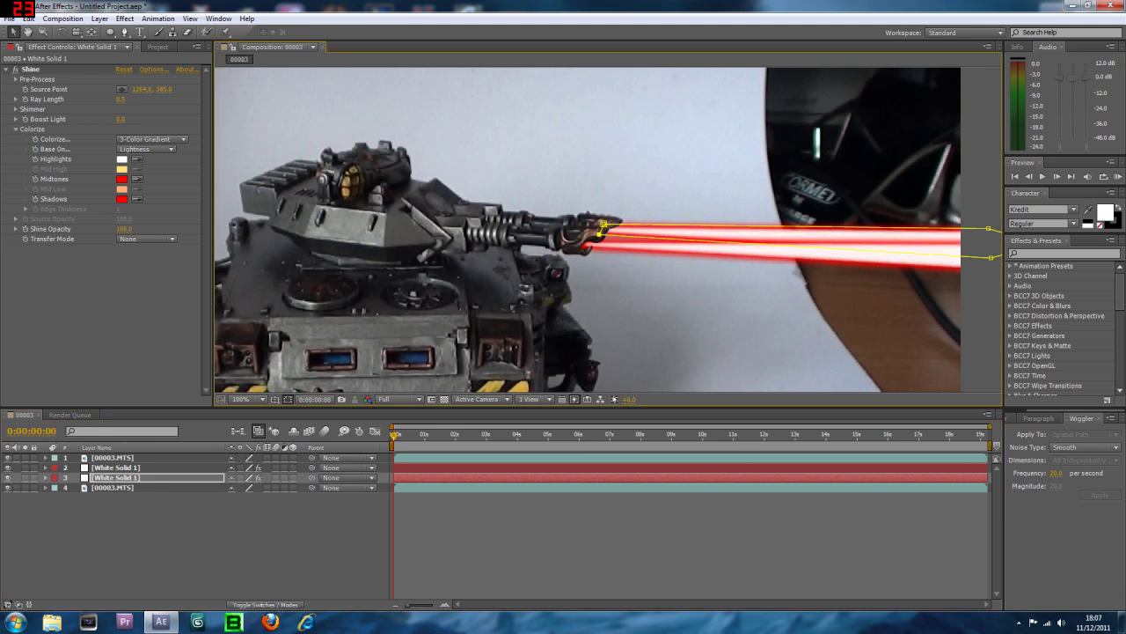
{"action": "left_click", "coordinate": [428, 469]}
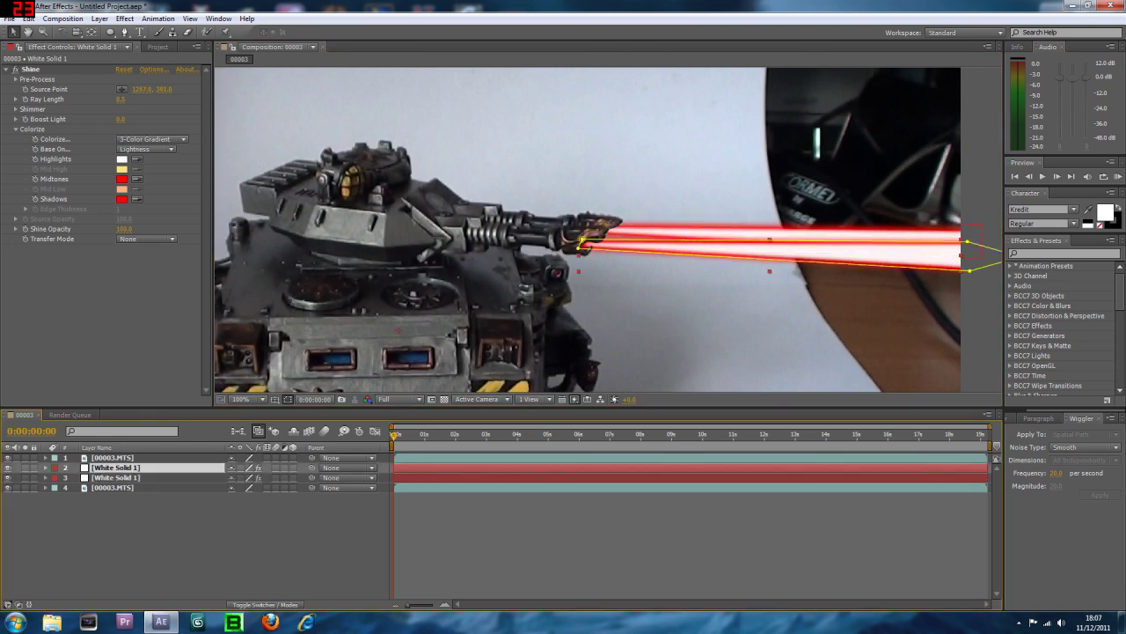
{"action": "left_click", "coordinate": [581, 239]}
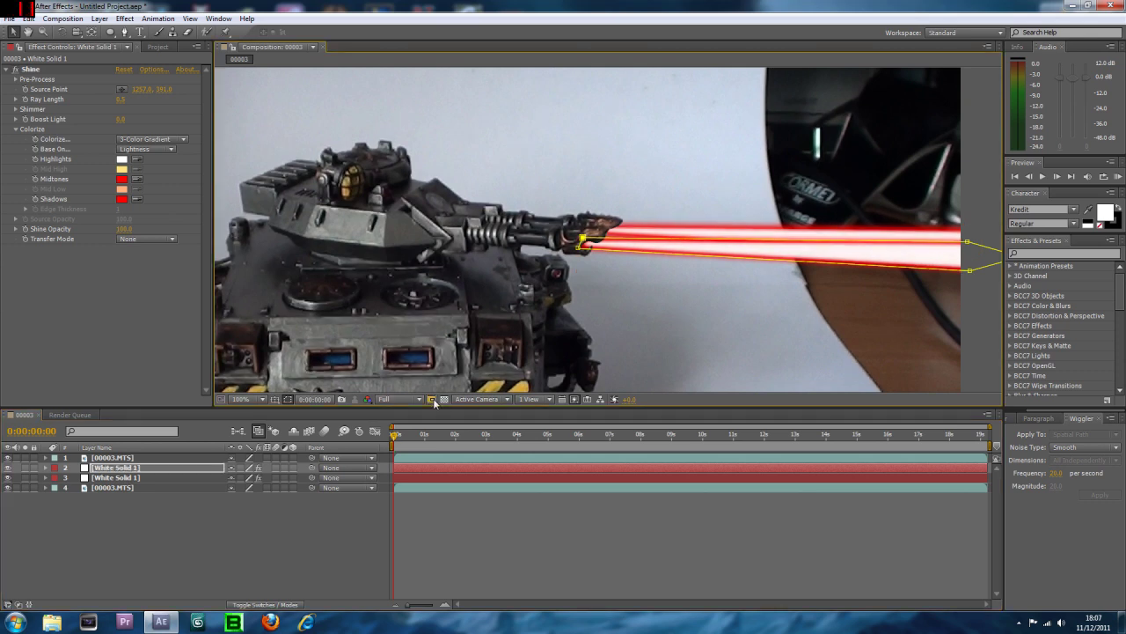
{"action": "left_click", "coordinate": [308, 533]}
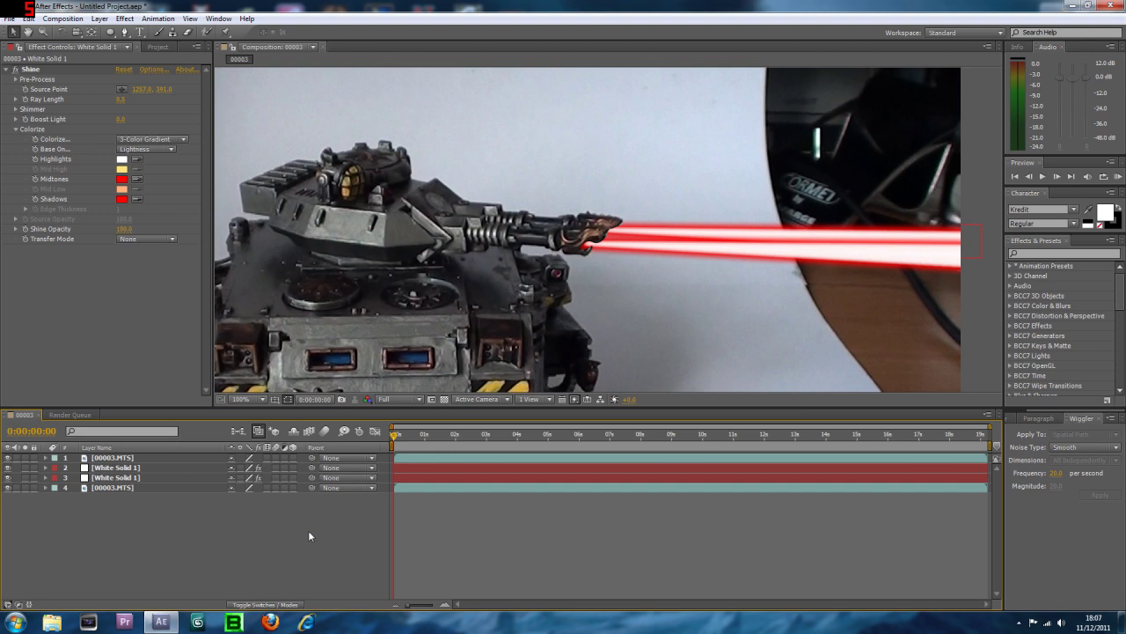
Apply Shine to the masked upper 00003.MTS layer and place its source point at the centre of the gun muzzle
{"action": "left_click", "coordinate": [151, 455]}
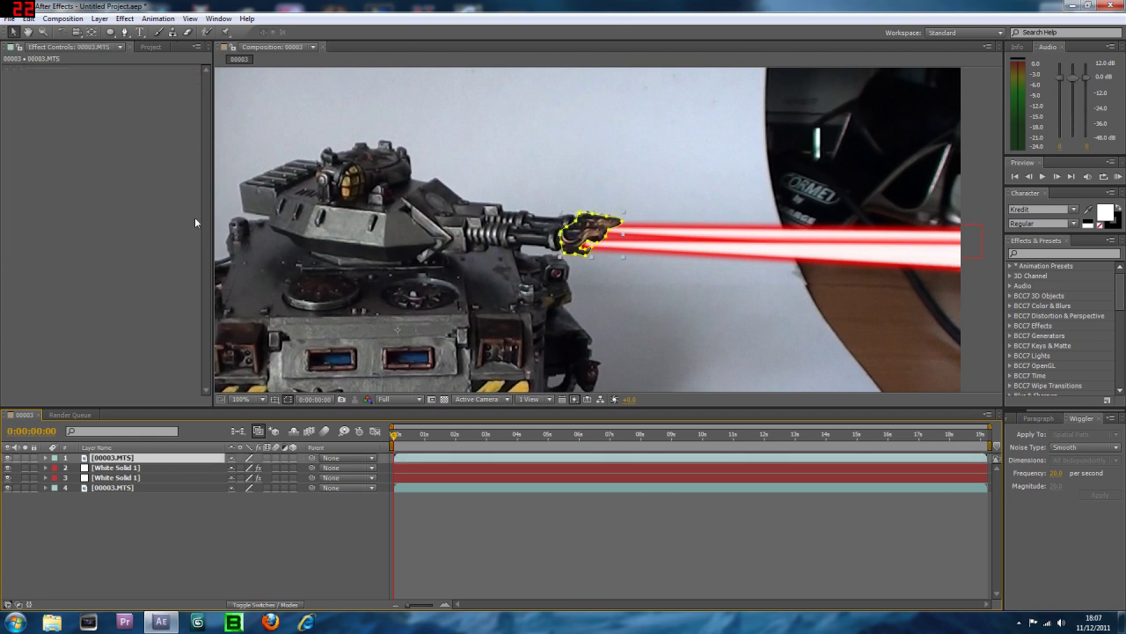
{"action": "left_click", "coordinate": [130, 18]}
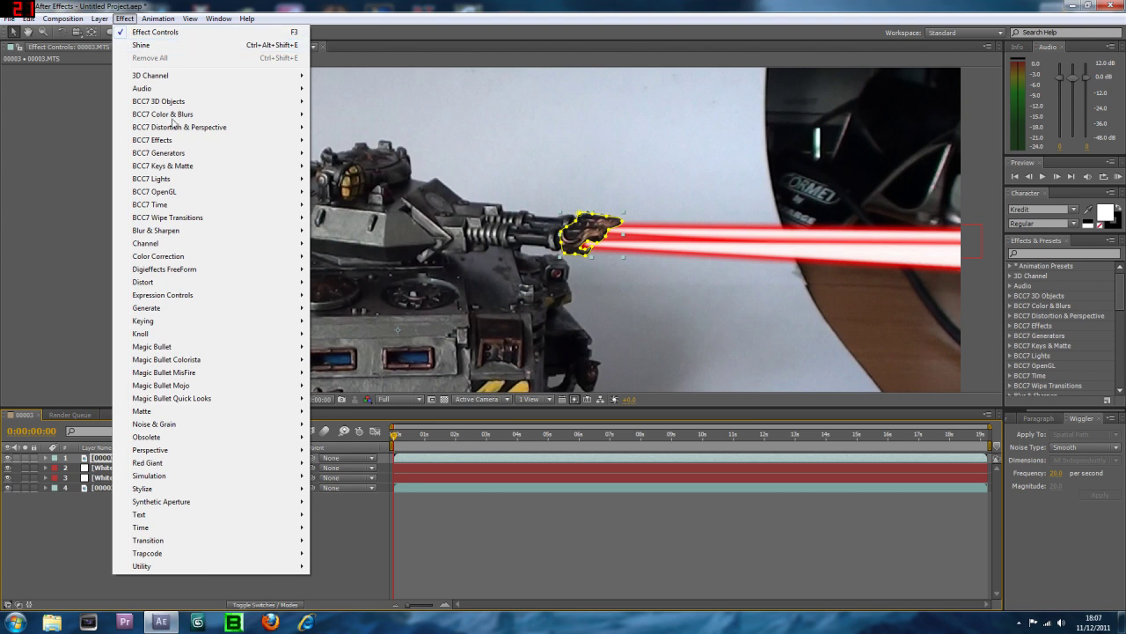
{"action": "left_click", "coordinate": [141, 45]}
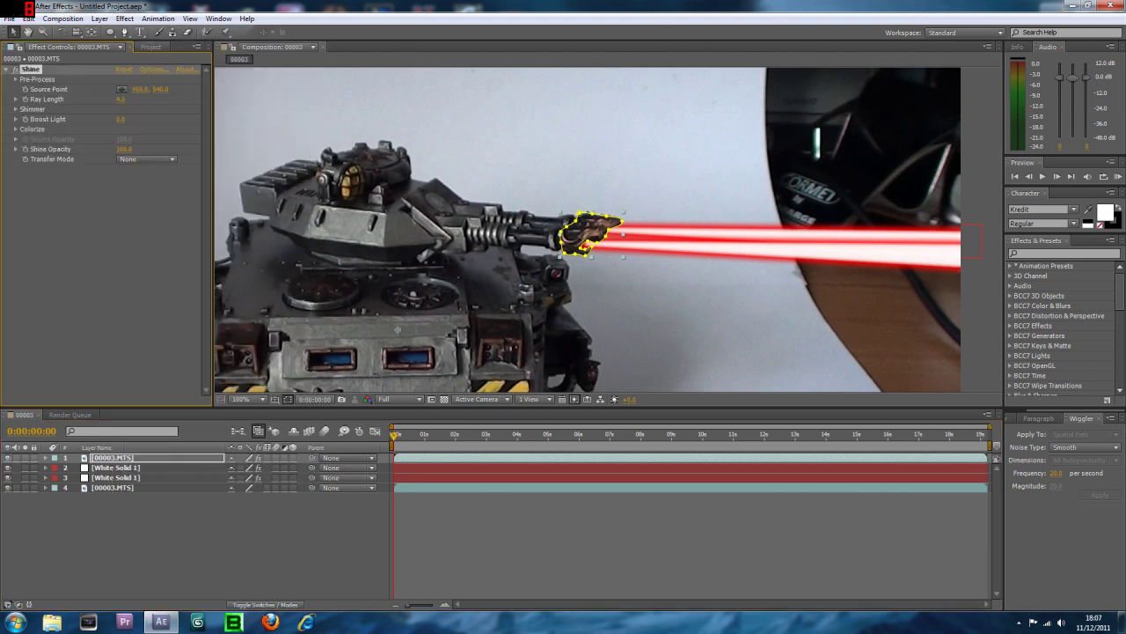
{"action": "left_click", "coordinate": [121, 91]}
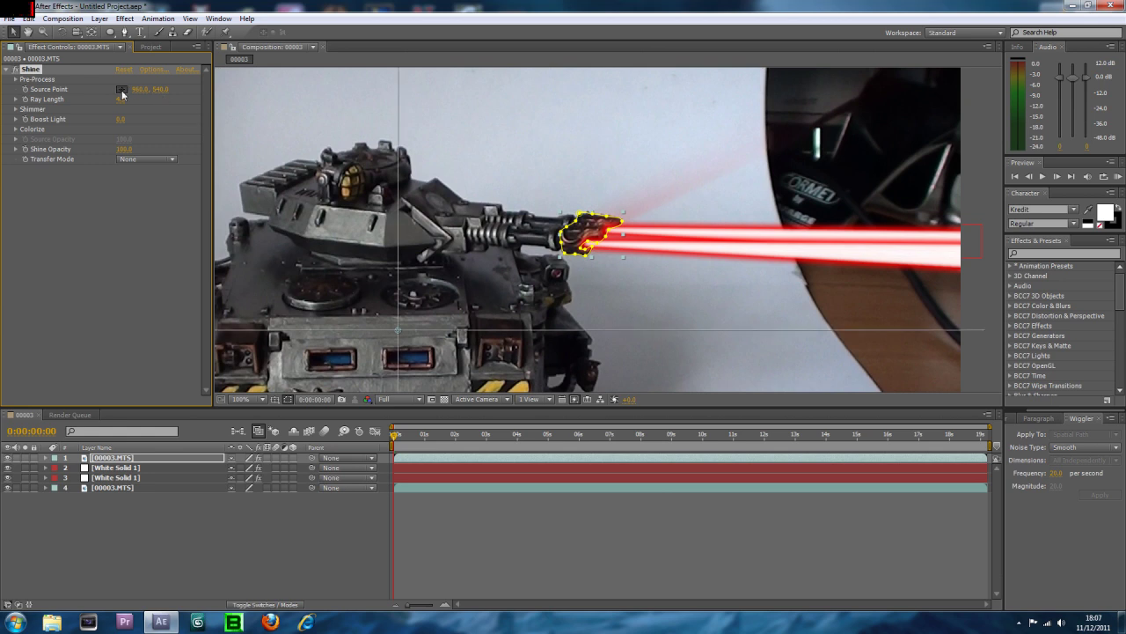
{"action": "left_click", "coordinate": [585, 231]}
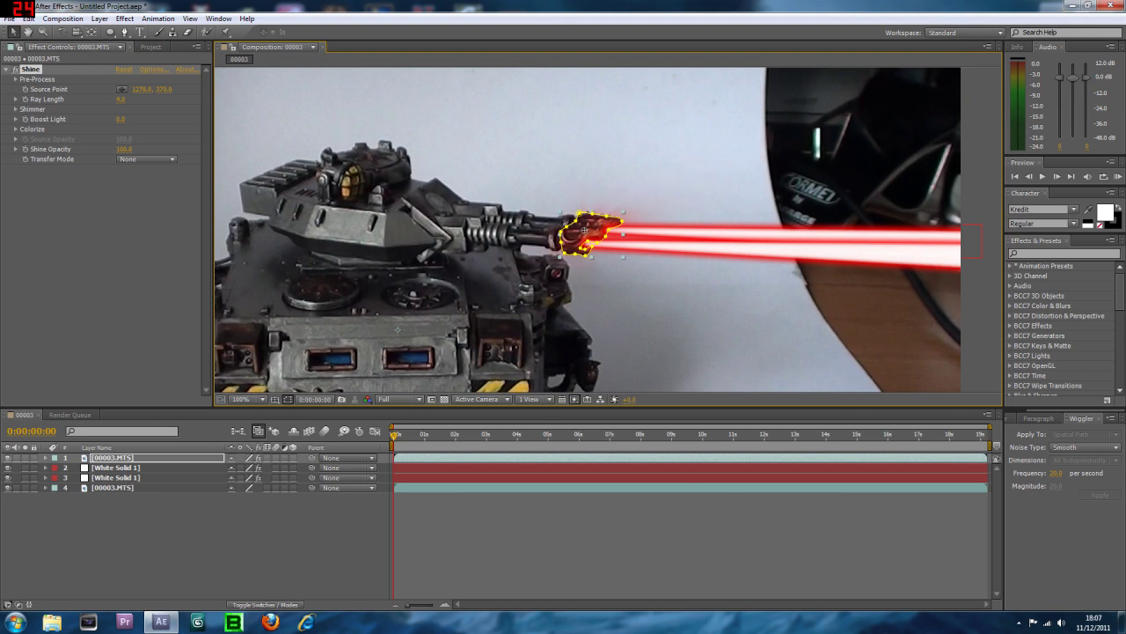
Set the muzzle layer's Shine Ray Length to 0.0 and its gradient's Midtones colour to red
{"action": "left_click", "coordinate": [15, 128]}
{"action": "left_click", "coordinate": [121, 181]}
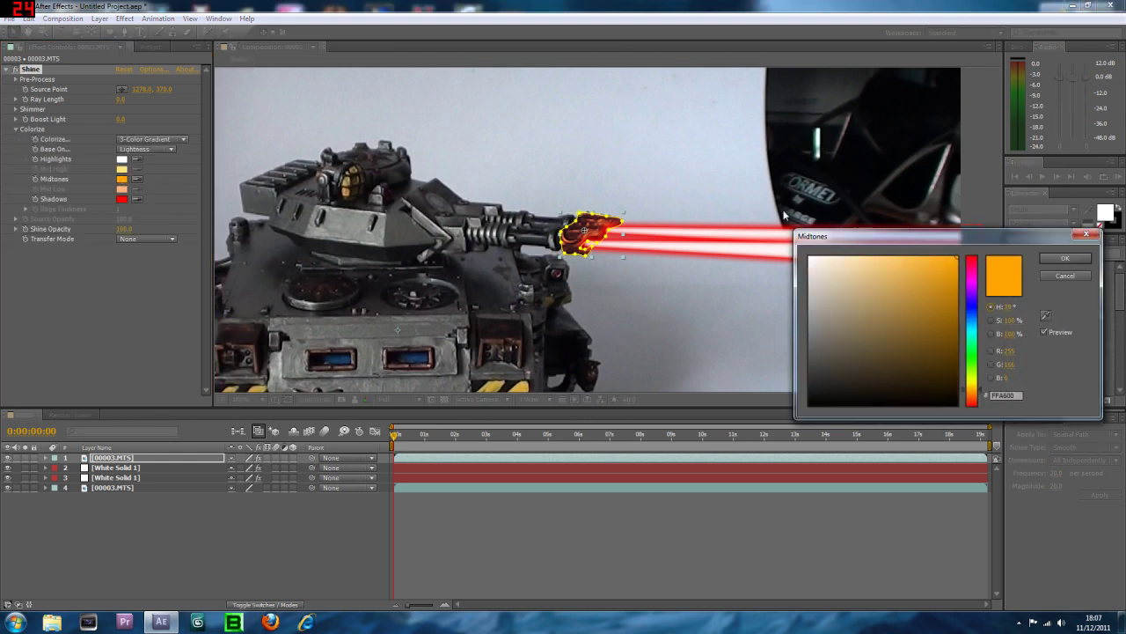
{"action": "left_click", "coordinate": [973, 255]}
{"action": "left_click", "coordinate": [1065, 258]}
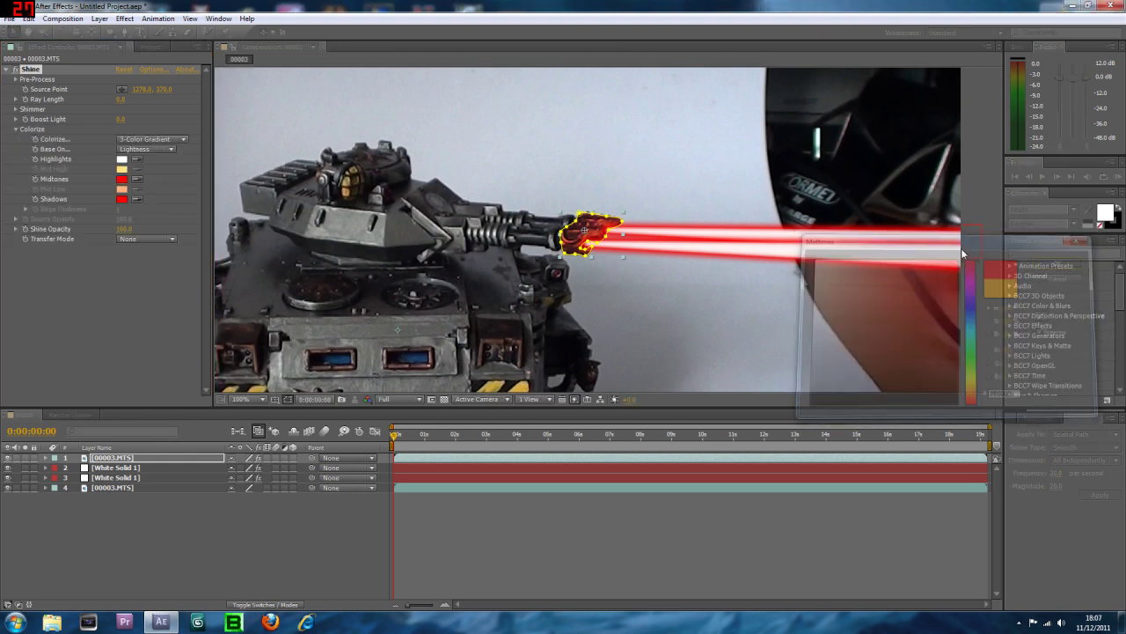
{"action": "left_click", "coordinate": [15, 129]}
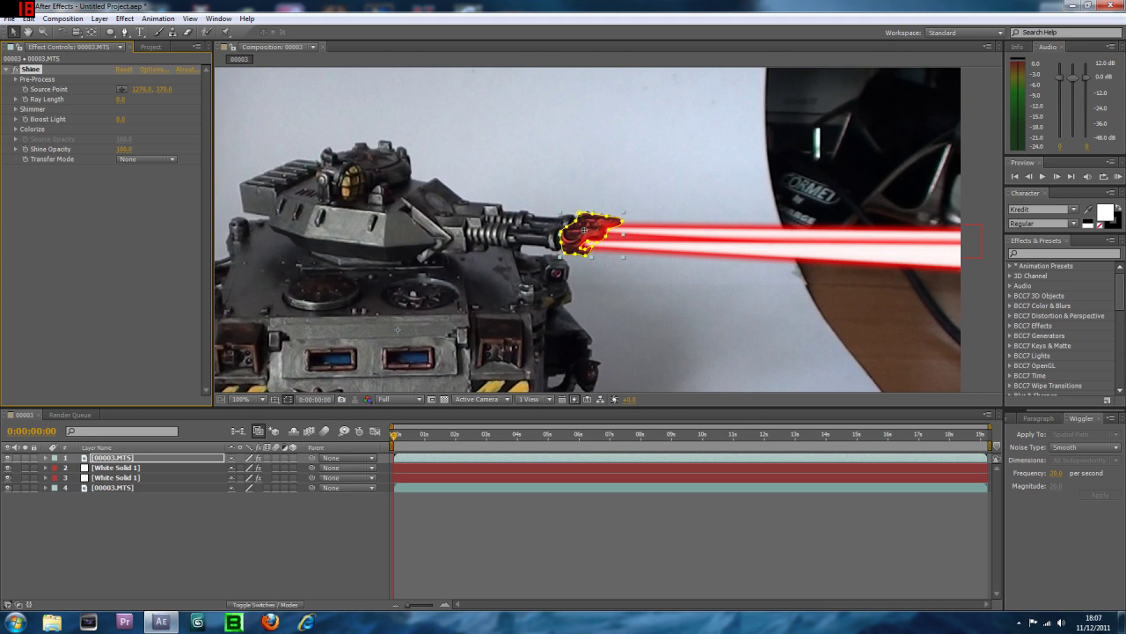
Set the muzzle layer's Shine Boost Light to 10.0 and deselect the layer
{"action": "left_click_drag", "start_coordinate": [121, 119], "coordinate": [129, 119]}
{"action": "left_click_drag", "start_coordinate": [122, 119], "coordinate": [124, 119]}
{"action": "left_click", "coordinate": [220, 526]}
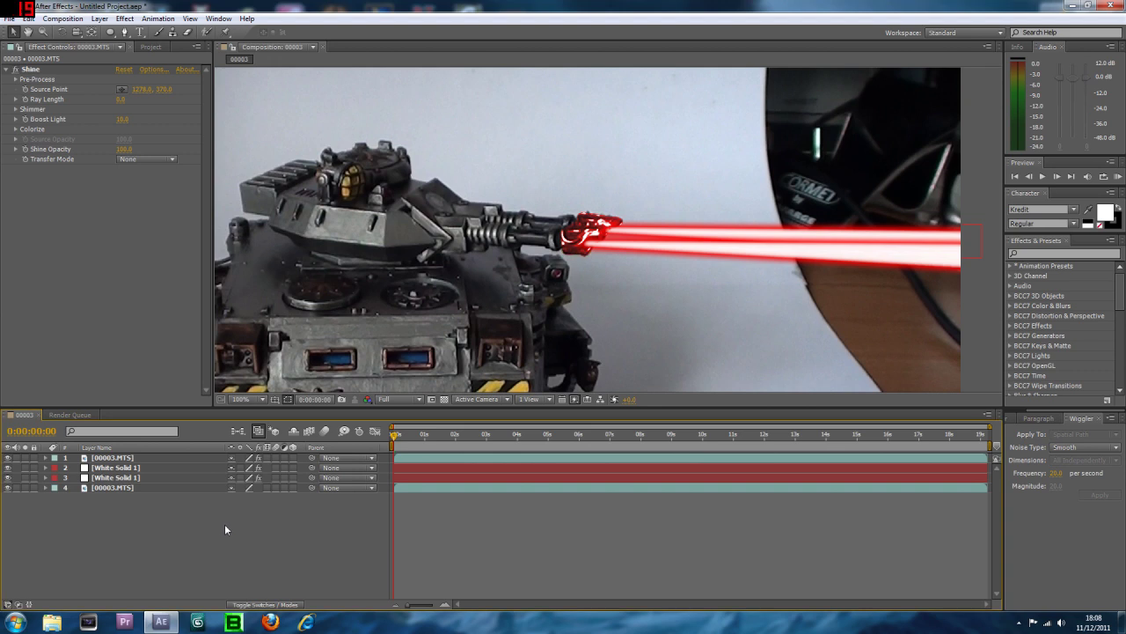
Set the Mask Feather of the upper 00003.MTS layer's Mask 1 to 10.0, 10.0 pixels
{"action": "left_click", "coordinate": [45, 457]}
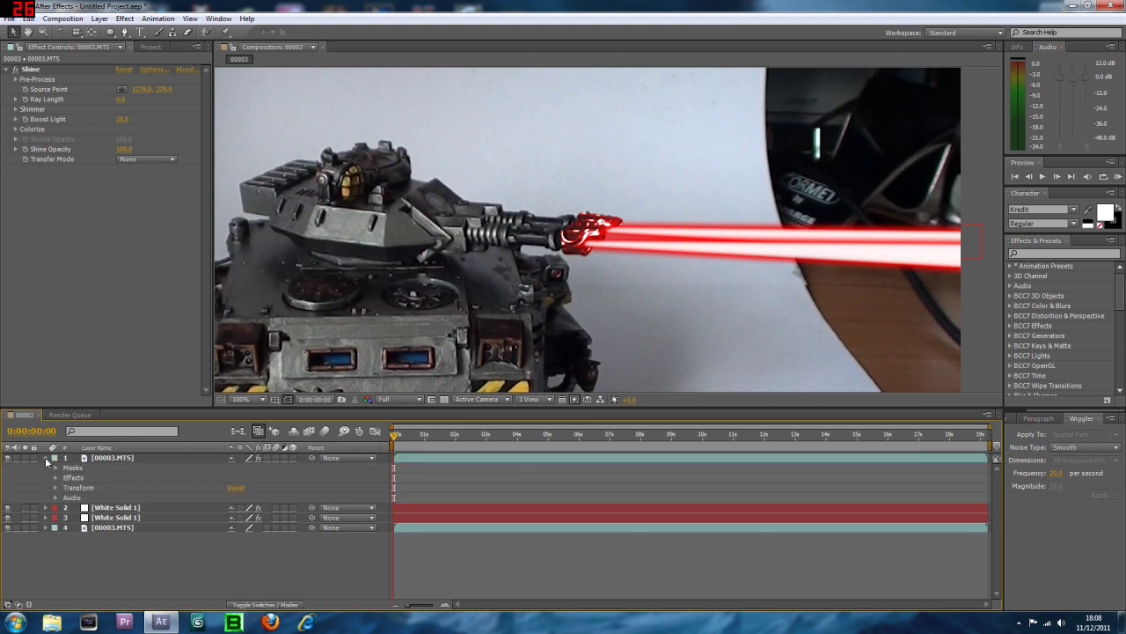
{"action": "left_click", "coordinate": [55, 467]}
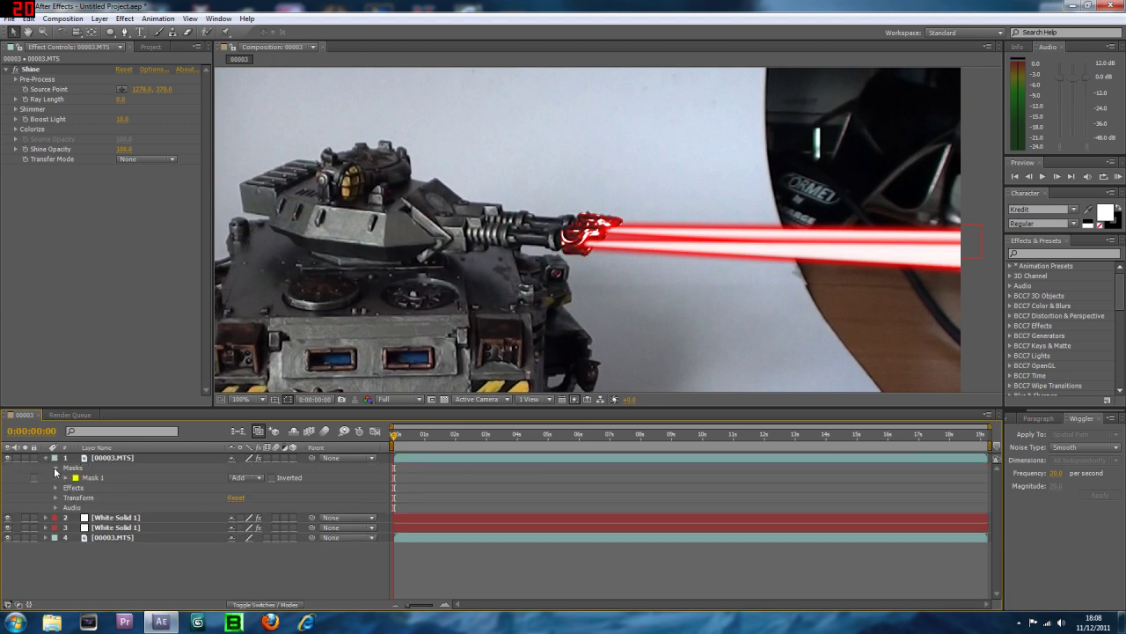
{"action": "left_click", "coordinate": [66, 477]}
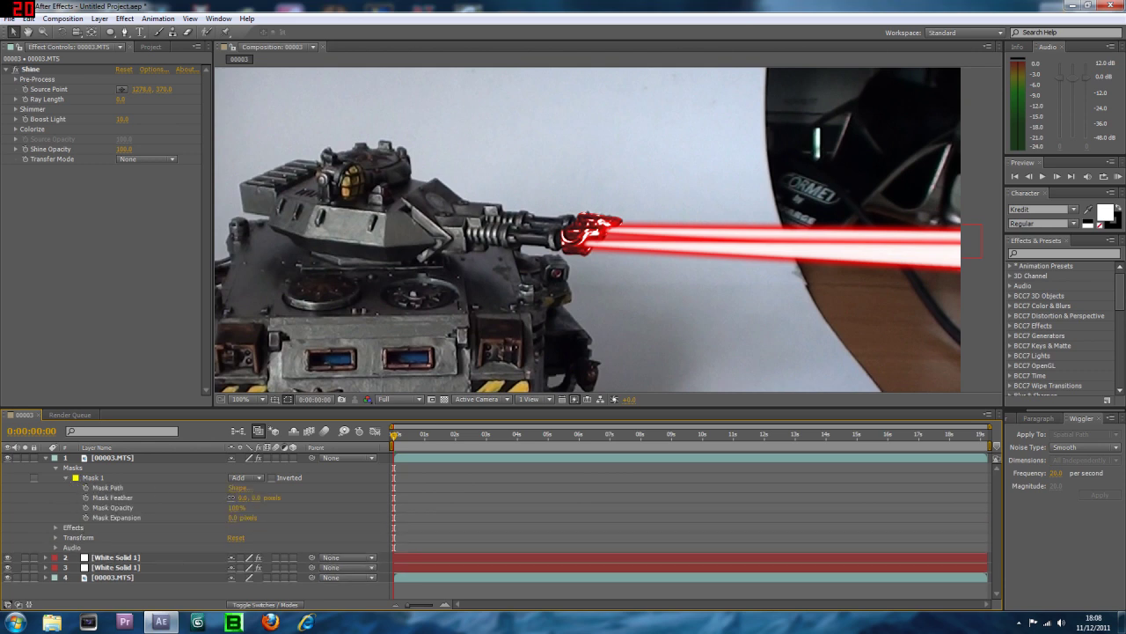
{"action": "left_click", "coordinate": [114, 497]}
{"action": "left_click_drag", "start_coordinate": [243, 498], "coordinate": [251, 497]}
{"action": "left_click", "coordinate": [49, 459]}
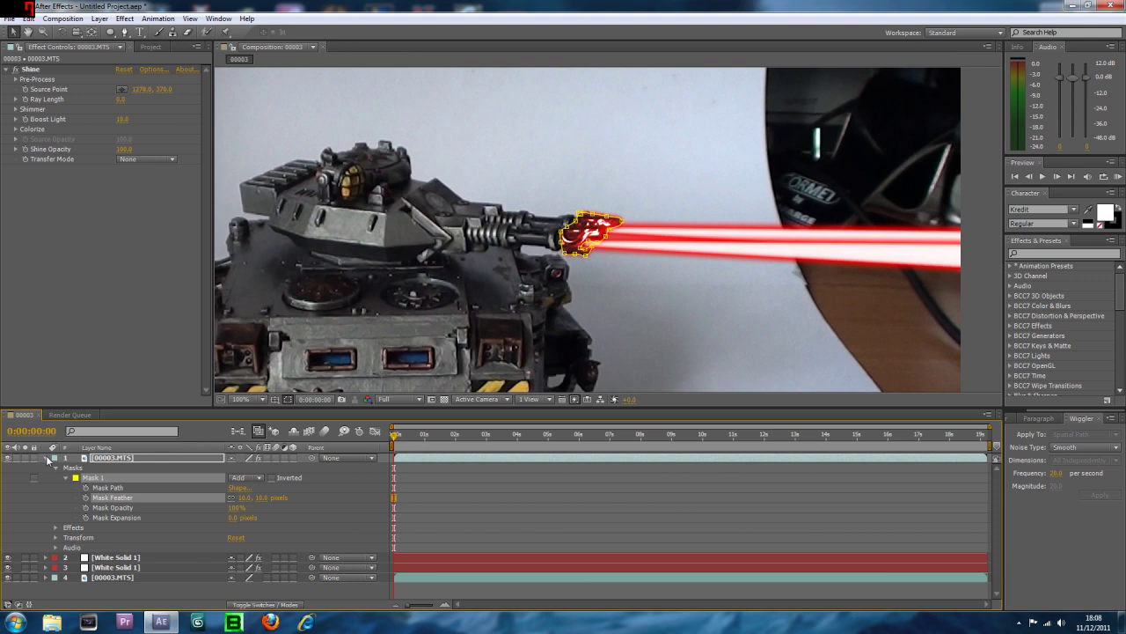
{"action": "left_click", "coordinate": [47, 459]}
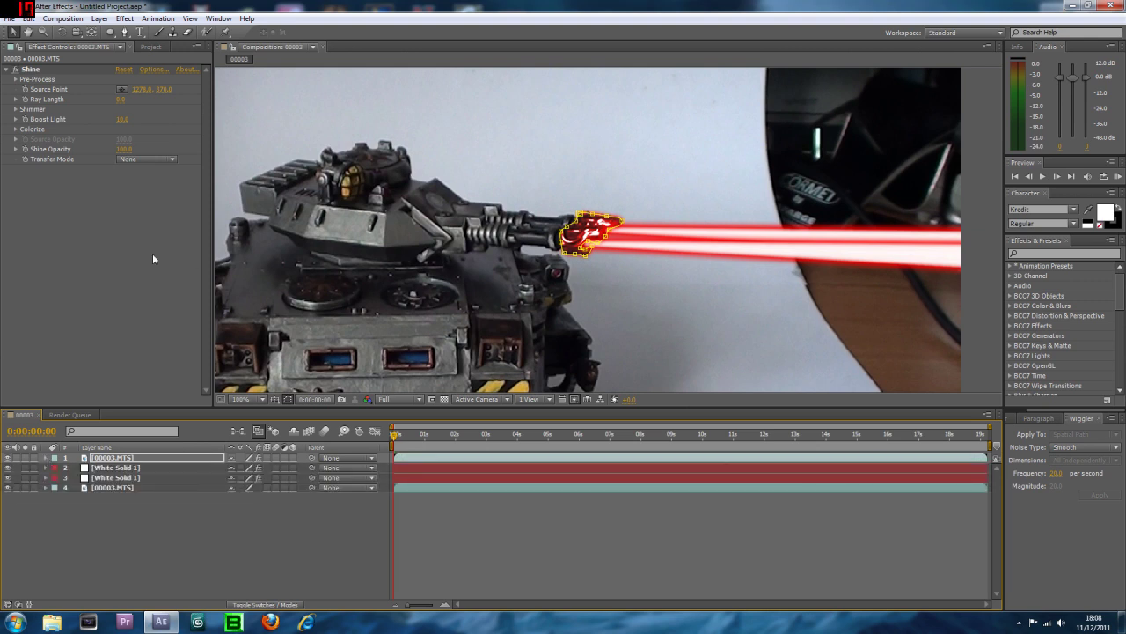
{"action": "left_click", "coordinate": [220, 545]}
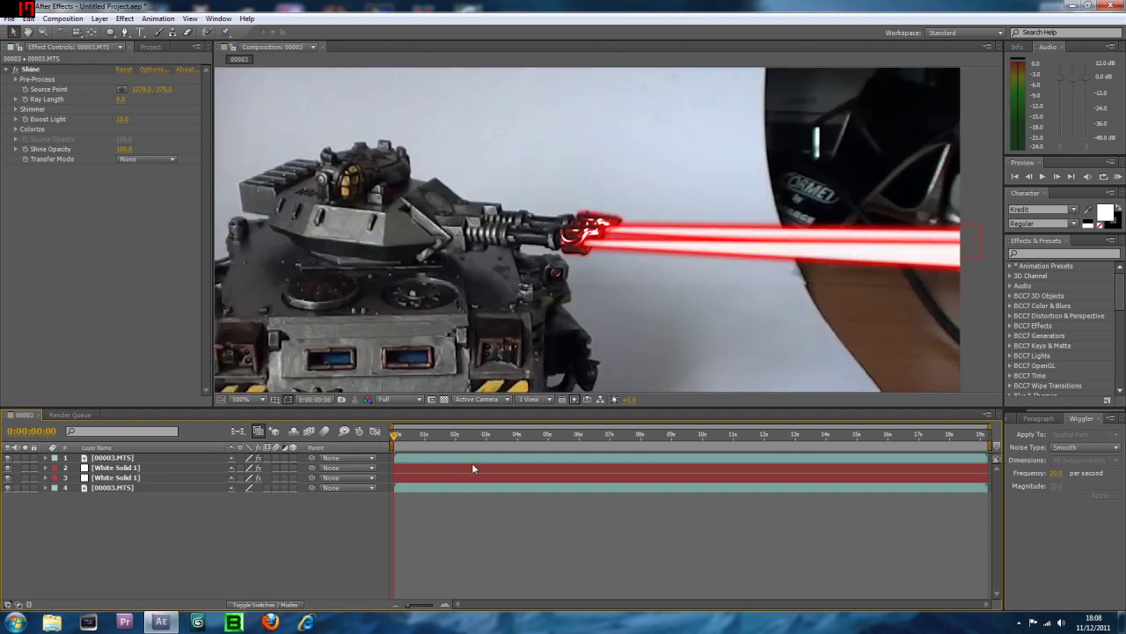
Shift the start of both White Solid 1 layers to 0:00:01:00 in the timeline
{"action": "left_click_drag", "start_coordinate": [395, 435], "coordinate": [426, 436]}
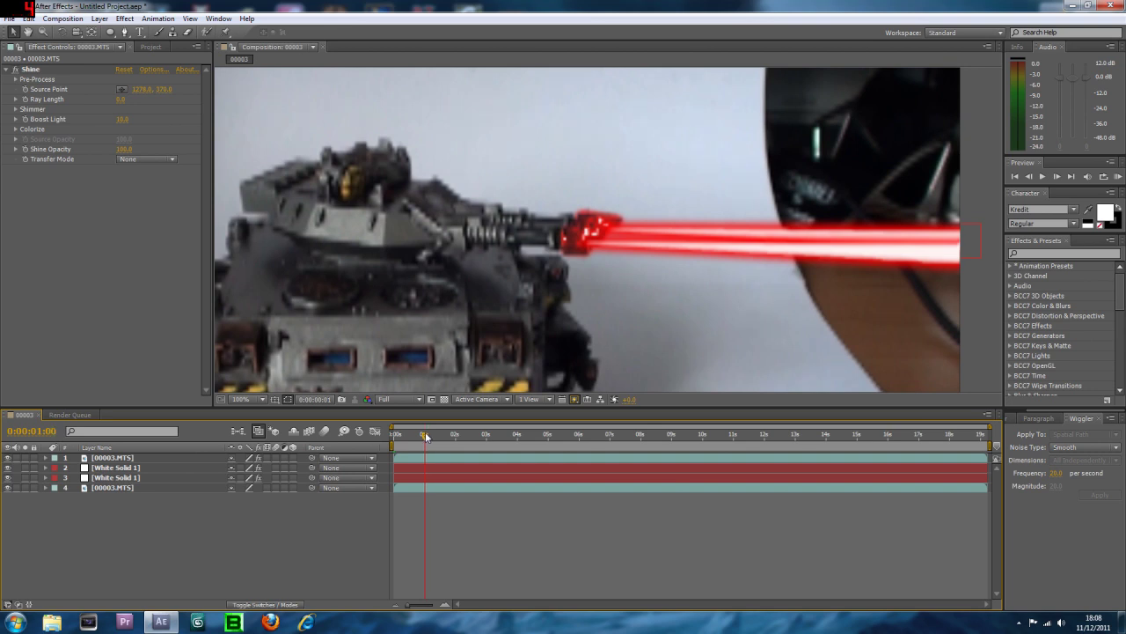
{"action": "mouse_move", "coordinate": [427, 438]}
{"action": "left_mouse_down"}
{"action": "mouse_move", "coordinate": [394, 437]}
{"action": "mouse_move", "coordinate": [428, 436]}
{"action": "left_mouse_up"}
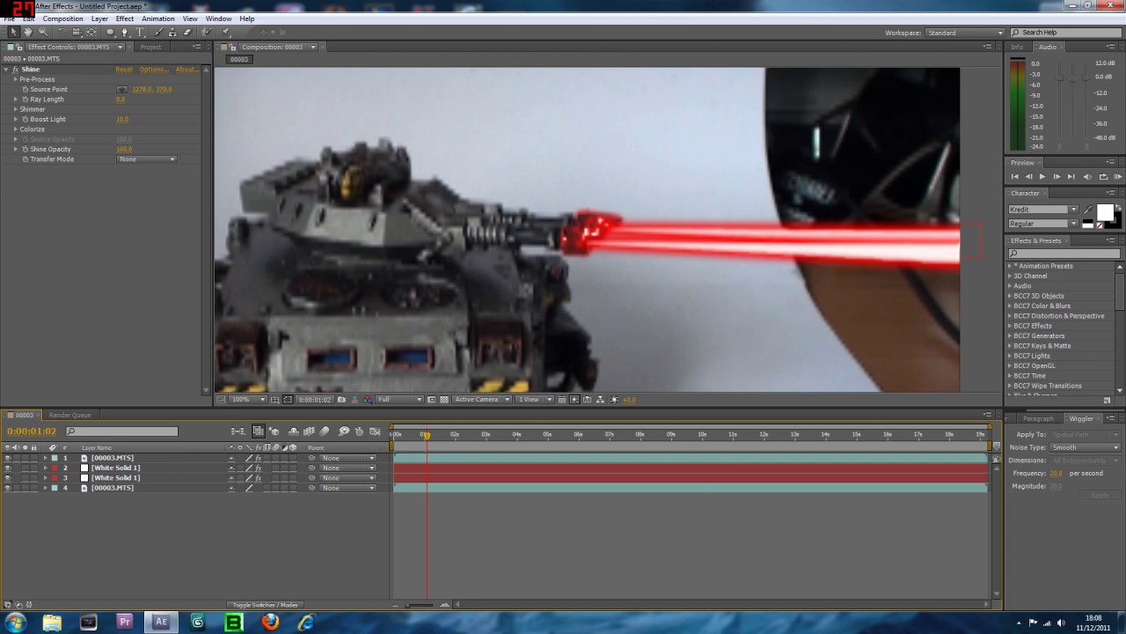
{"action": "key", "text": "Page_Up"}
{"action": "key", "text": "Page_Up"}
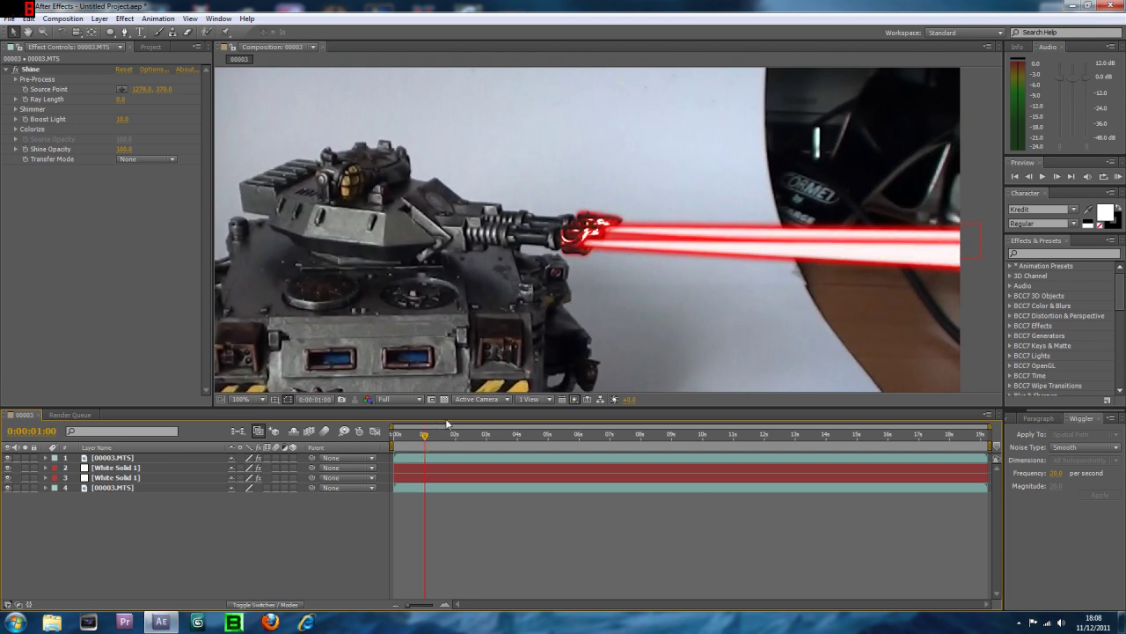
{"action": "left_click", "coordinate": [400, 468]}
{"action": "left_click", "coordinate": [404, 480], "text": "shift"}
{"action": "left_click_drag", "start_coordinate": [396, 473], "coordinate": [425, 473]}
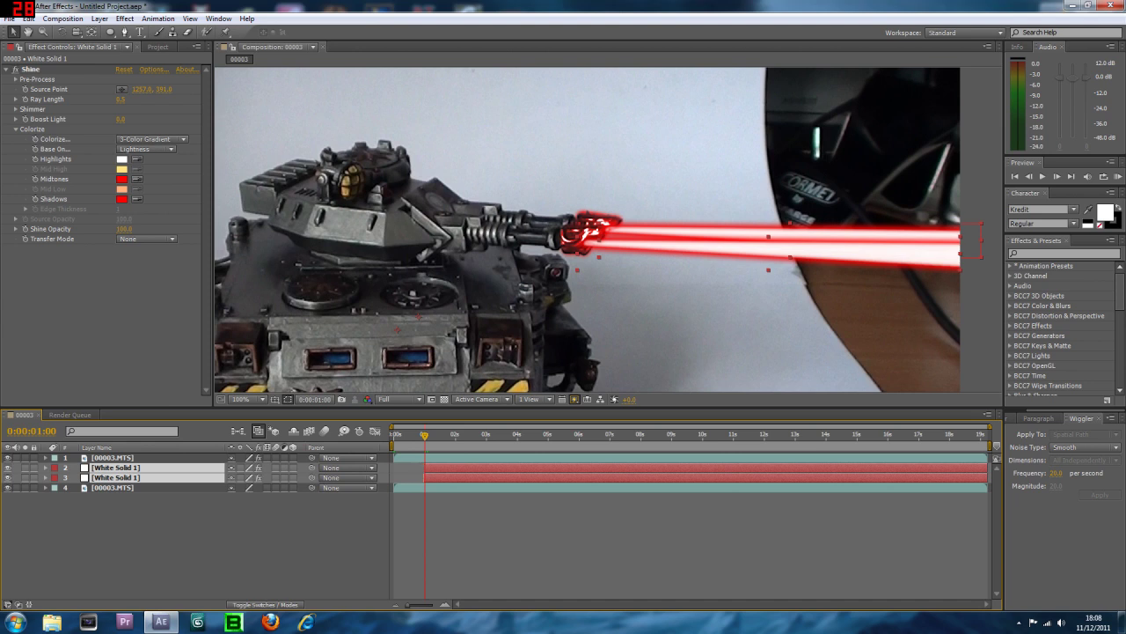
Add an Opacity keyframe at 100% to the upper 00003.MTS layer at 0:00:01:00
{"action": "left_click", "coordinate": [411, 459]}
{"action": "left_click", "coordinate": [46, 458]}
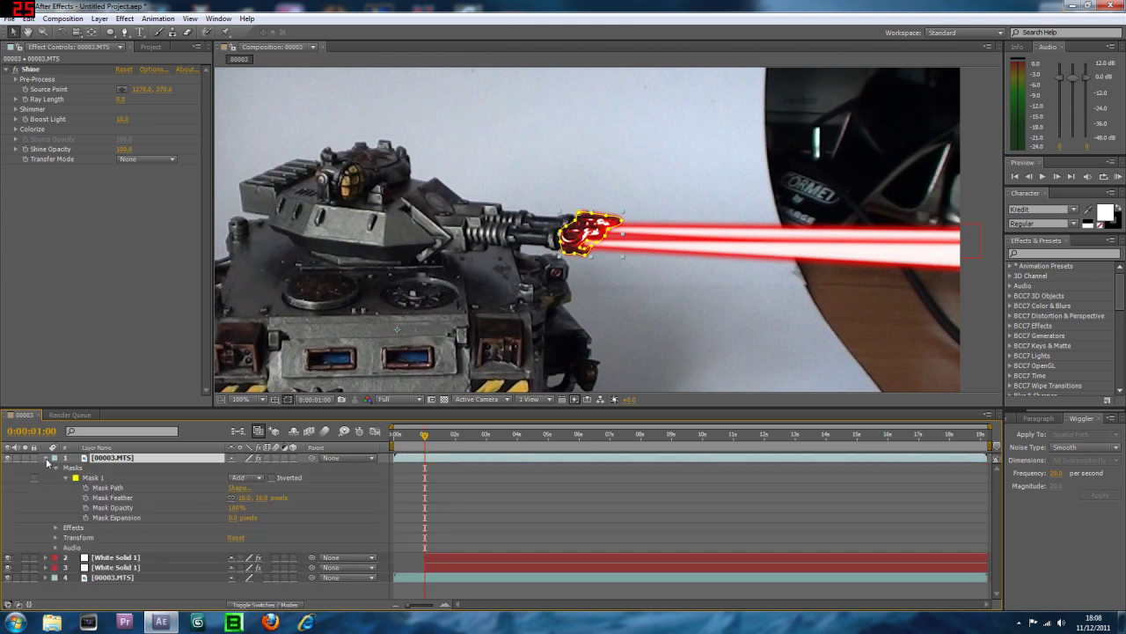
{"action": "left_click", "coordinate": [56, 538]}
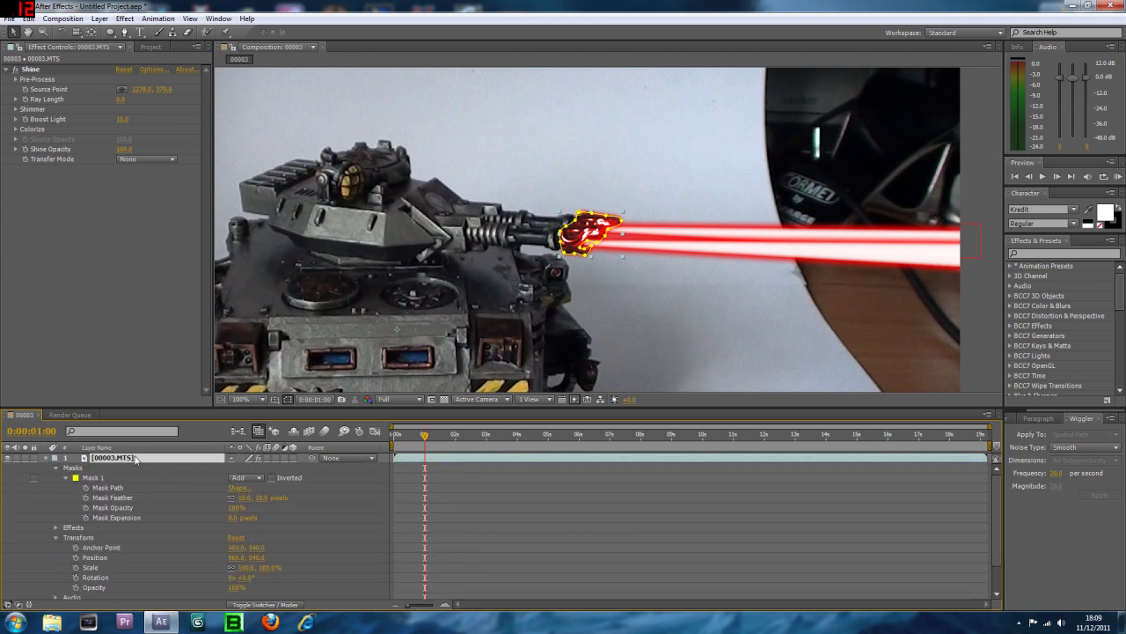
{"action": "scroll", "coordinate": [135, 498], "scroll_direction": "down", "scroll_amount": 1}
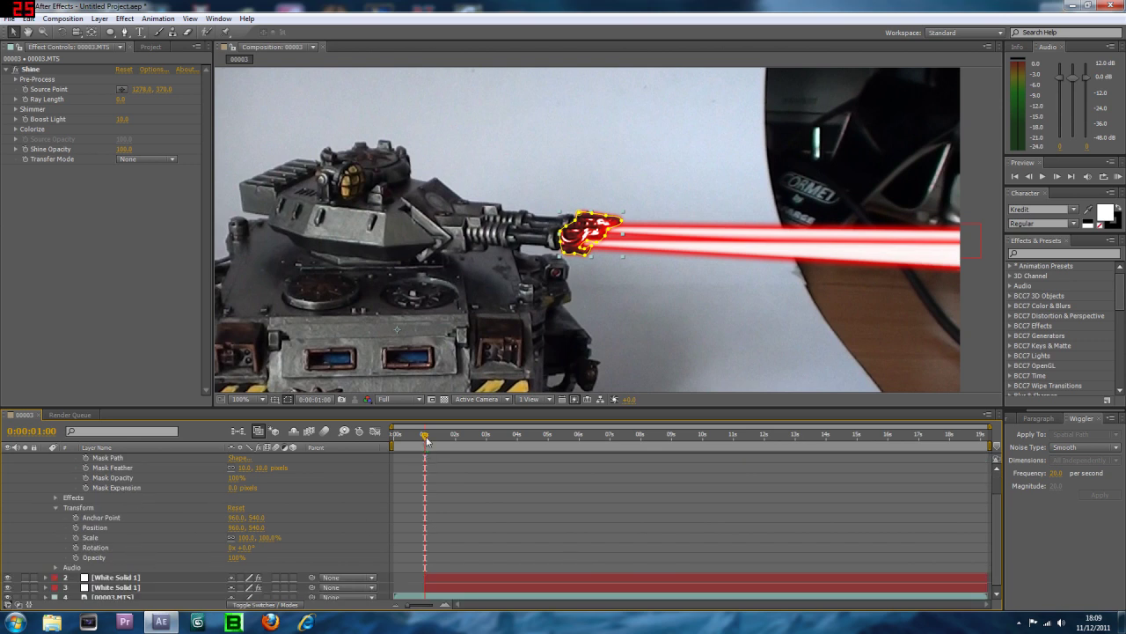
{"action": "left_click_drag", "start_coordinate": [426, 440], "coordinate": [426, 440]}
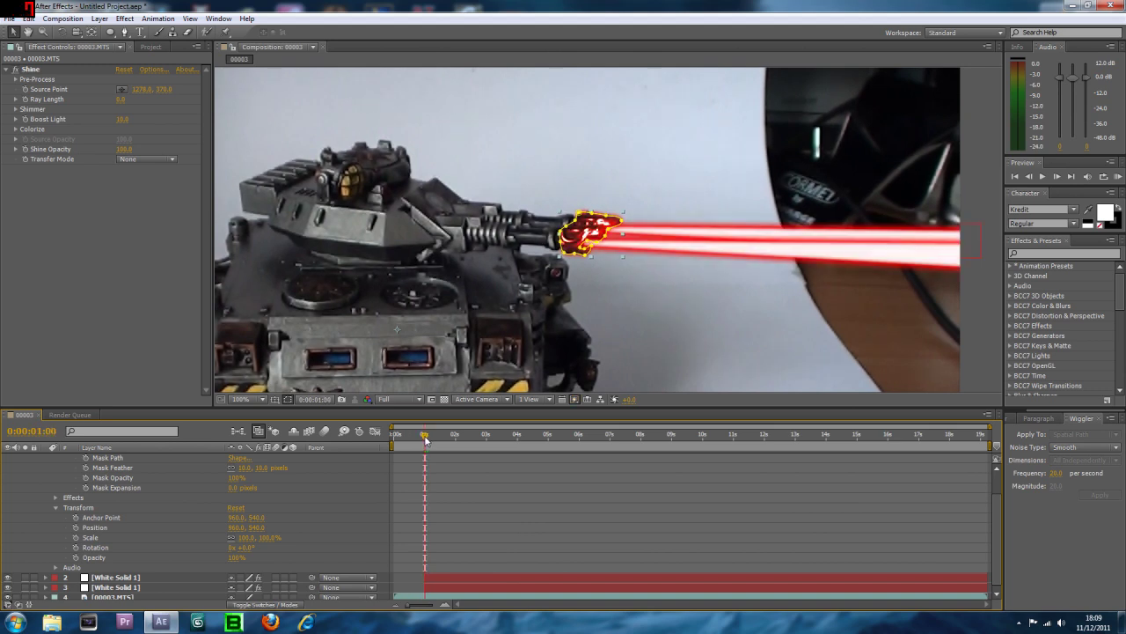
{"action": "left_click", "coordinate": [76, 558]}
{"action": "scroll", "coordinate": [238, 484], "scroll_direction": "up", "scroll_amount": 1}
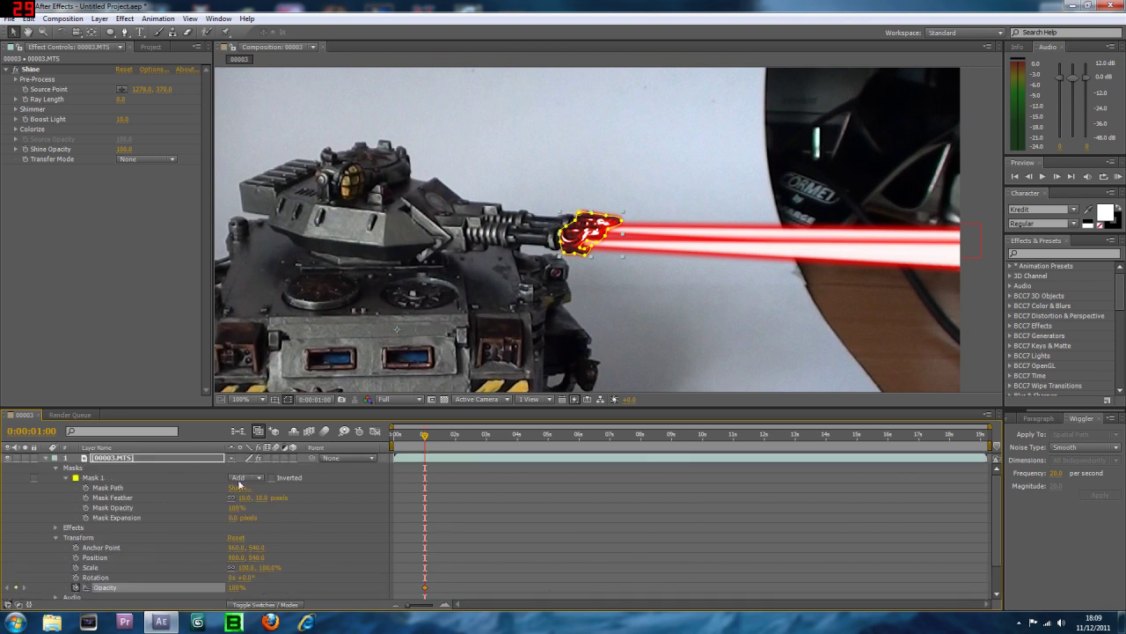
Set the upper 00003.MTS layer's Opacity to 0% at 0:00:00:00 and check the muzzle fade-in up to 0:00:01:00
{"action": "scroll", "coordinate": [239, 484], "scroll_direction": "down", "scroll_amount": 1}
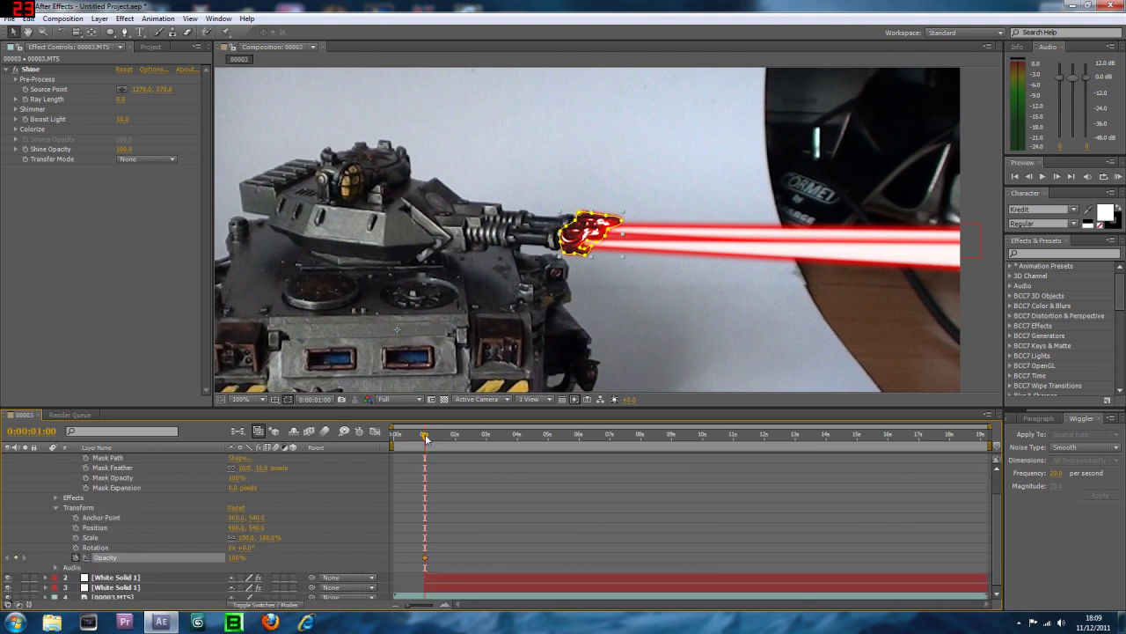
{"action": "left_click_drag", "start_coordinate": [425, 437], "coordinate": [392, 437]}
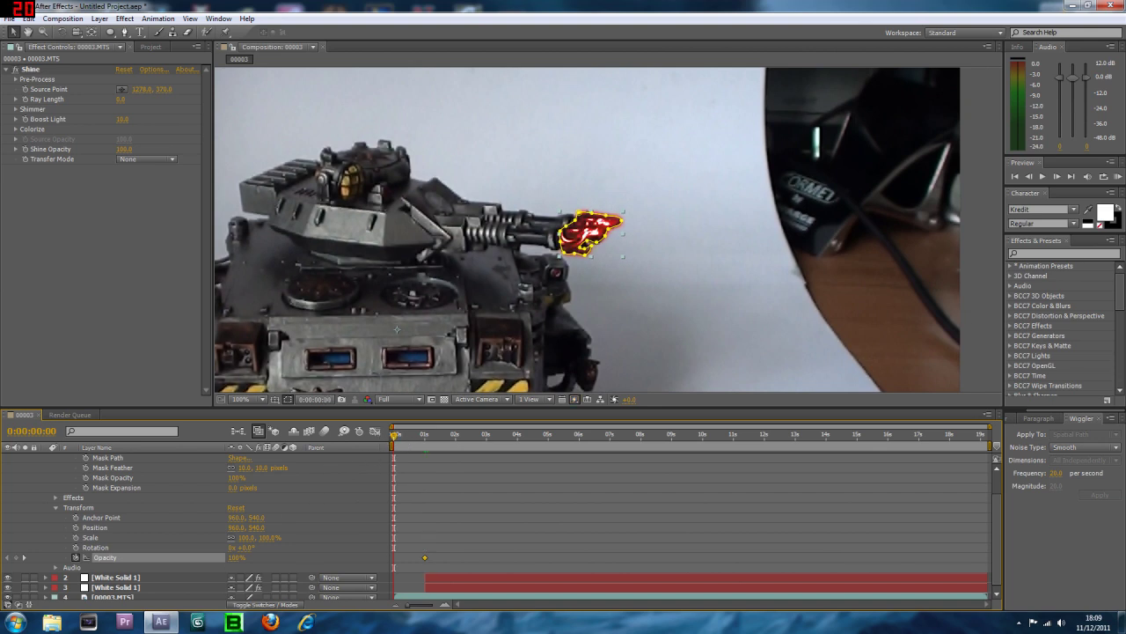
{"action": "left_click_drag", "start_coordinate": [235, 557], "coordinate": [167, 557]}
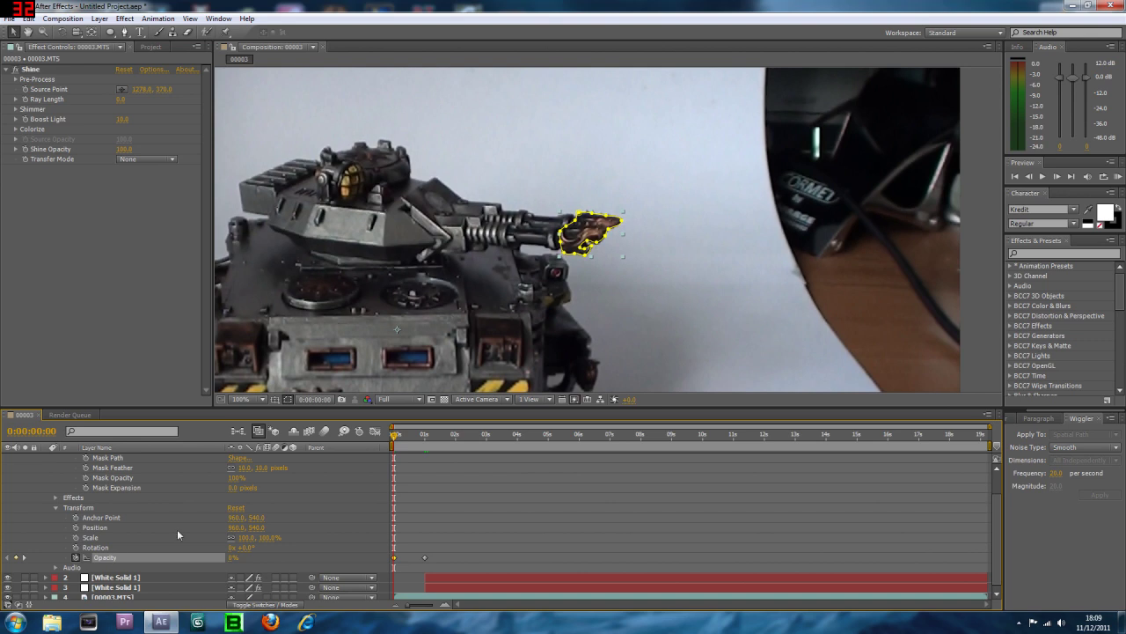
{"action": "left_click_drag", "start_coordinate": [394, 437], "coordinate": [424, 442]}
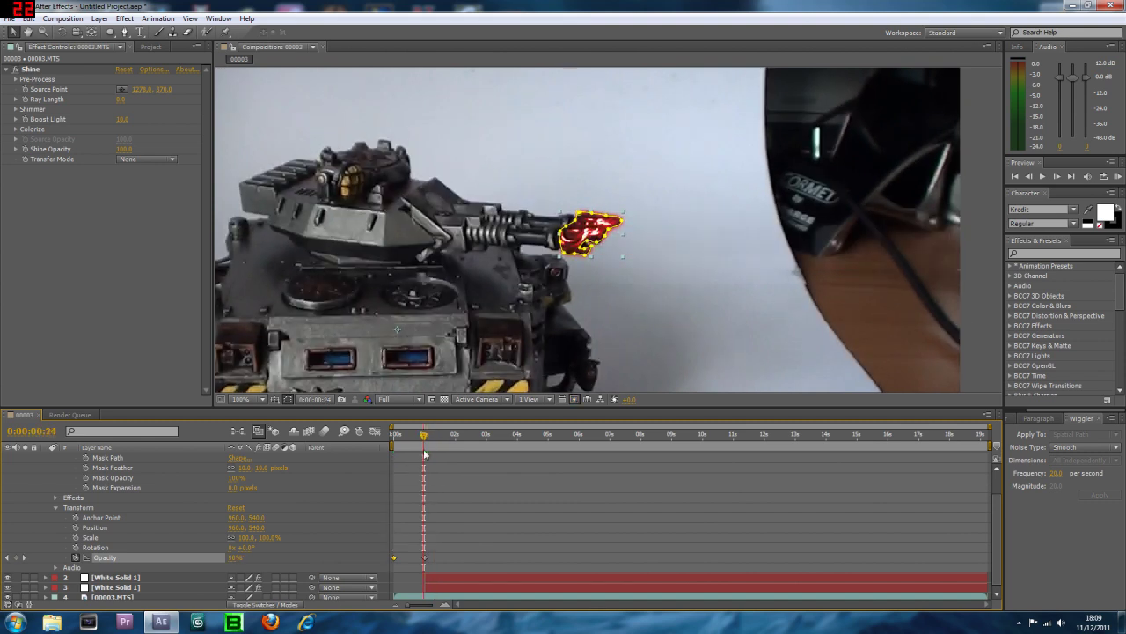
{"action": "left_click", "coordinate": [429, 436]}
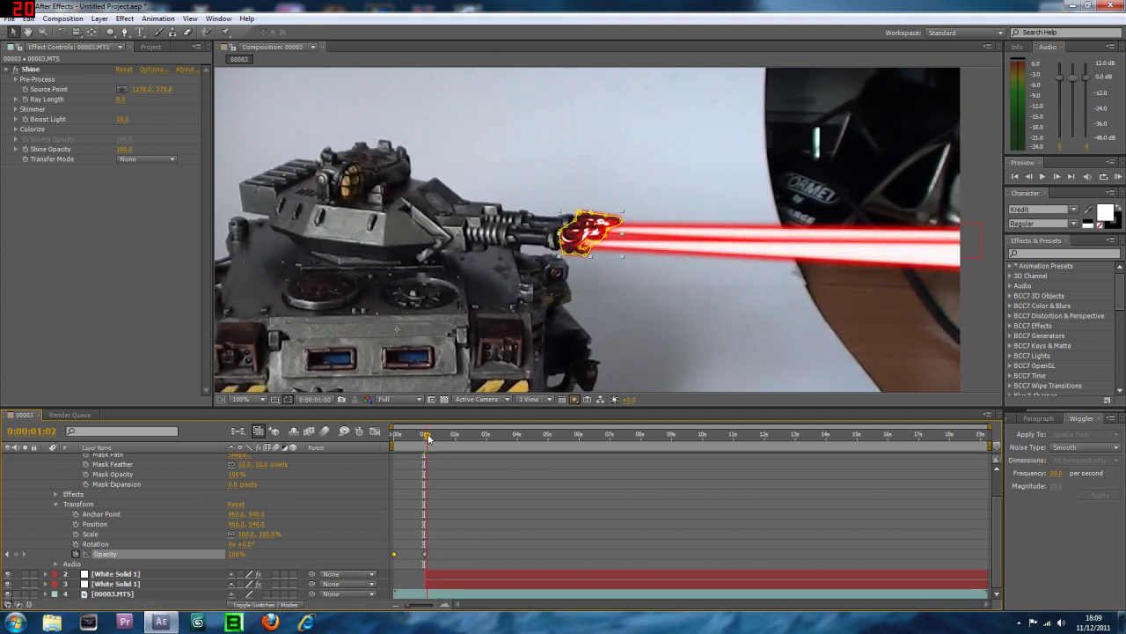
{"action": "left_click_drag", "start_coordinate": [428, 437], "coordinate": [425, 438]}
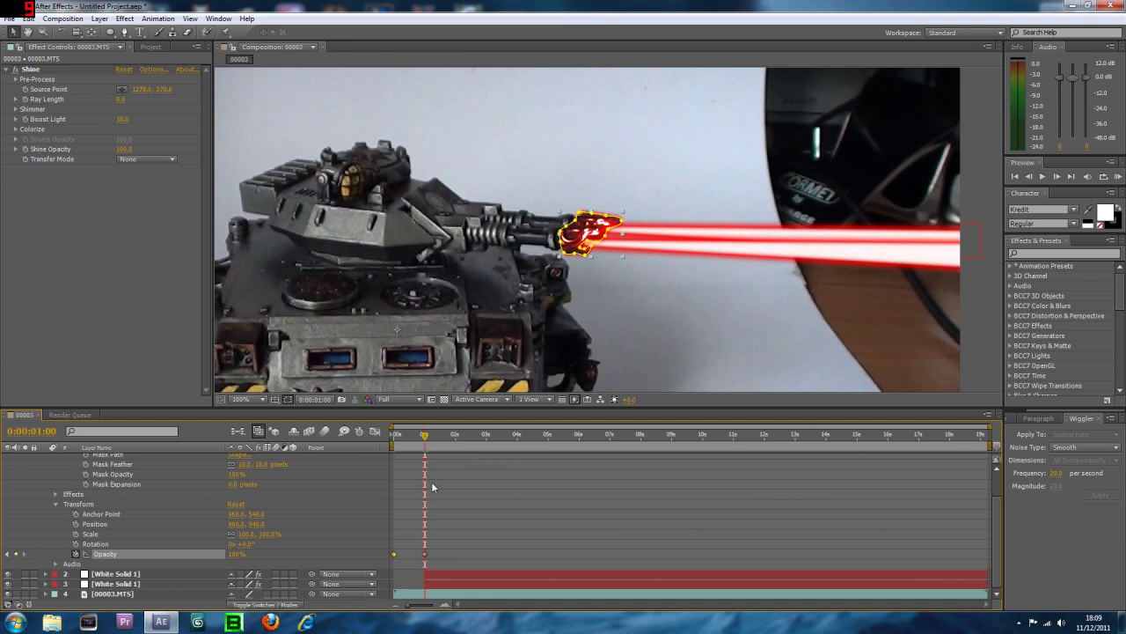
Add Mask Path keyframes for Mask 1 of both White Solid 1 layers at 0:00:01:02
{"action": "left_click", "coordinate": [443, 576]}
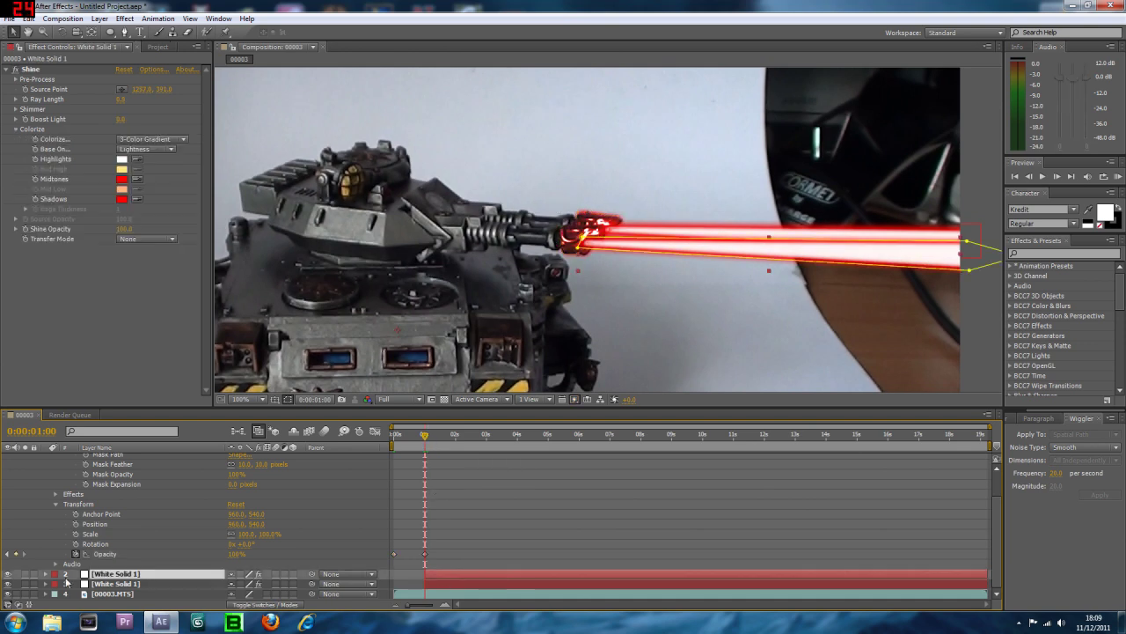
{"action": "left_click", "coordinate": [46, 572]}
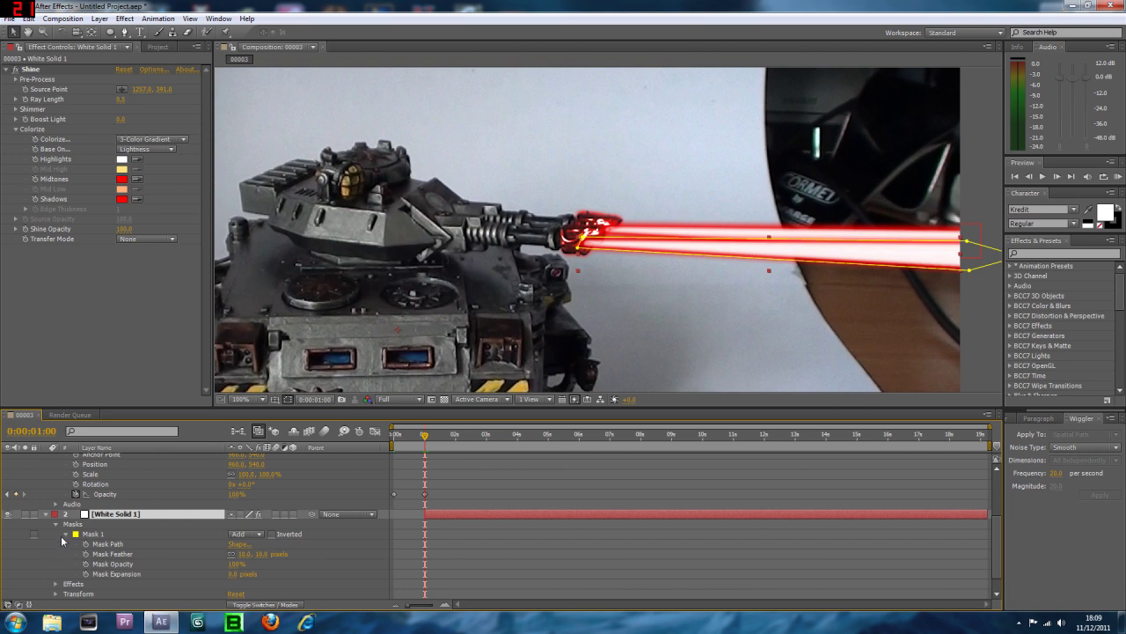
{"action": "scroll", "coordinate": [63, 541], "scroll_direction": "down", "scroll_amount": 1}
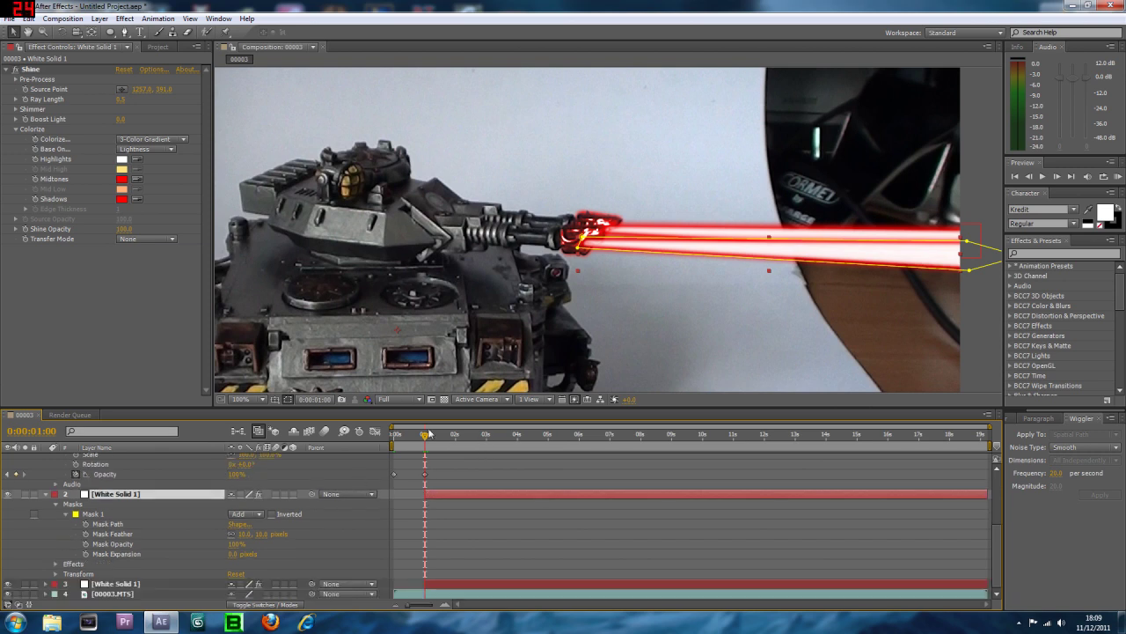
{"action": "left_click_drag", "start_coordinate": [427, 437], "coordinate": [428, 438]}
{"action": "left_click_drag", "start_coordinate": [446, 607], "coordinate": [454, 607]}
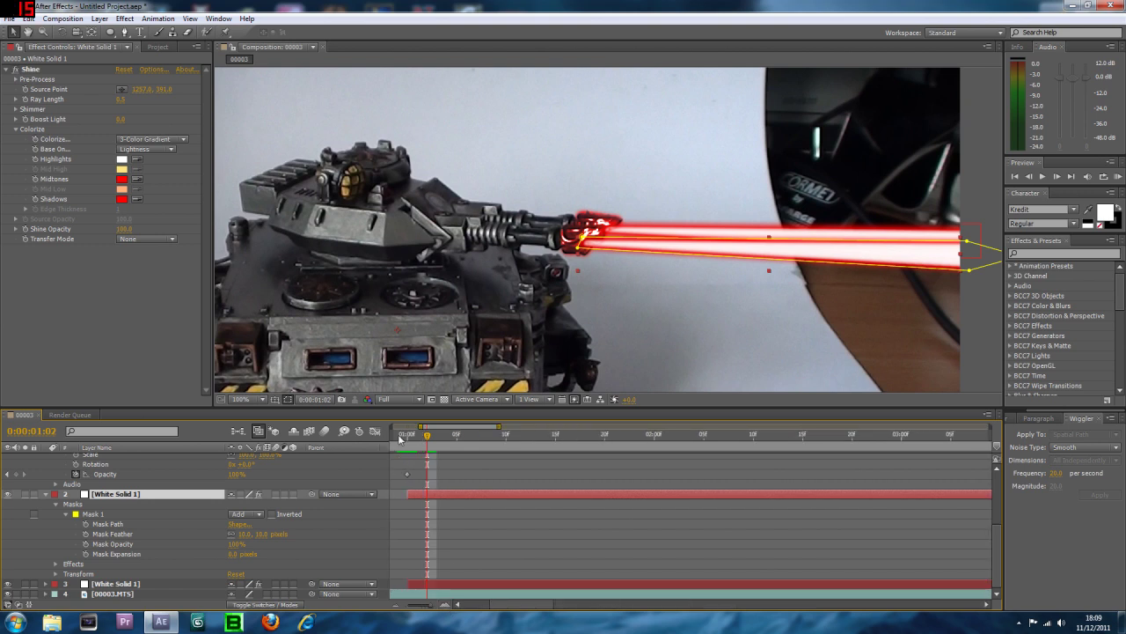
{"action": "left_click_drag", "start_coordinate": [426, 436], "coordinate": [408, 438]}
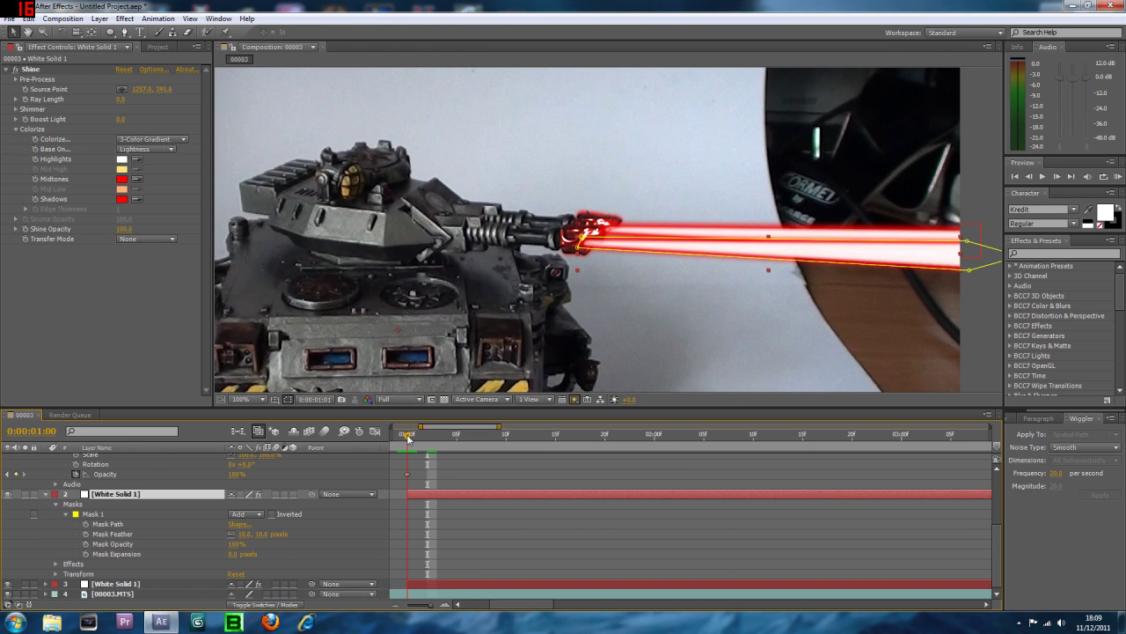
{"action": "left_click_drag", "start_coordinate": [407, 437], "coordinate": [425, 437]}
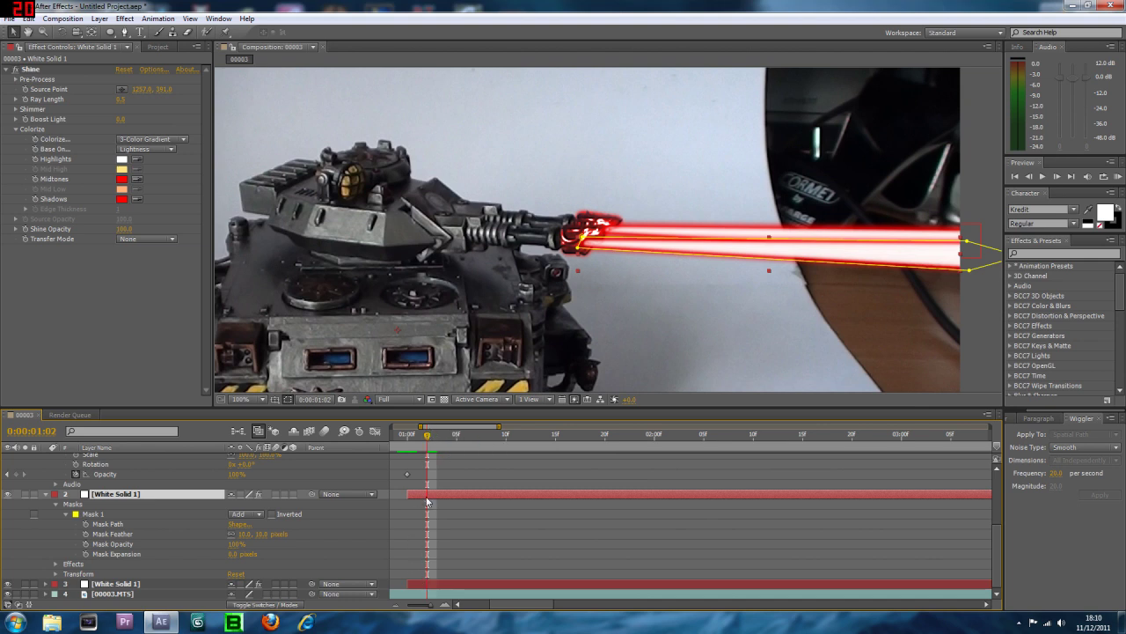
{"action": "left_click", "coordinate": [85, 524]}
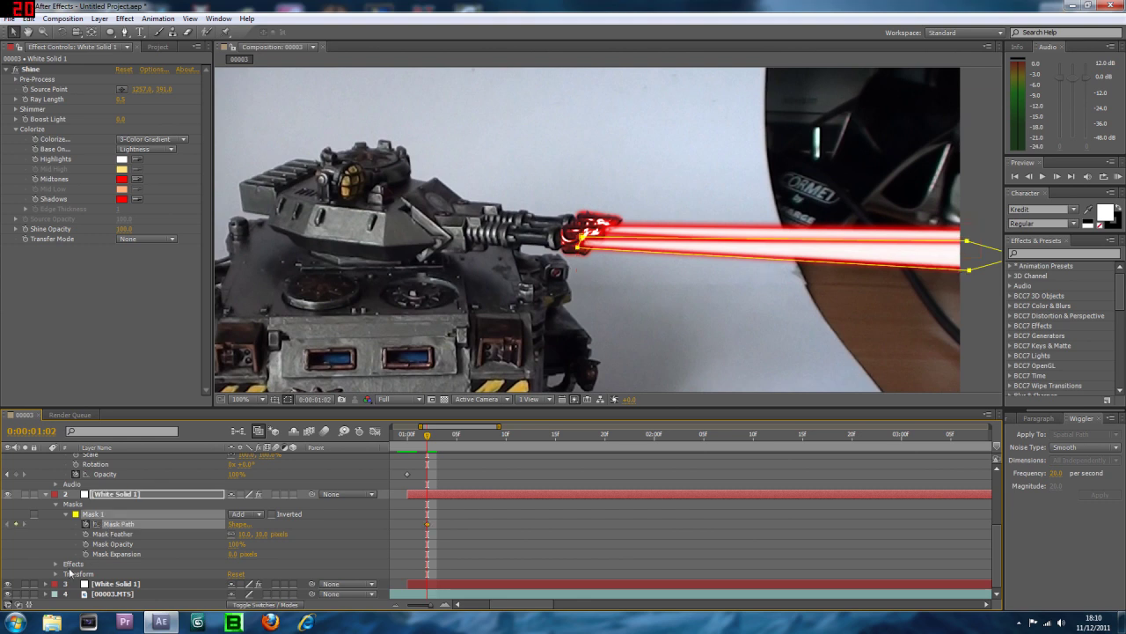
{"action": "left_click", "coordinate": [47, 583]}
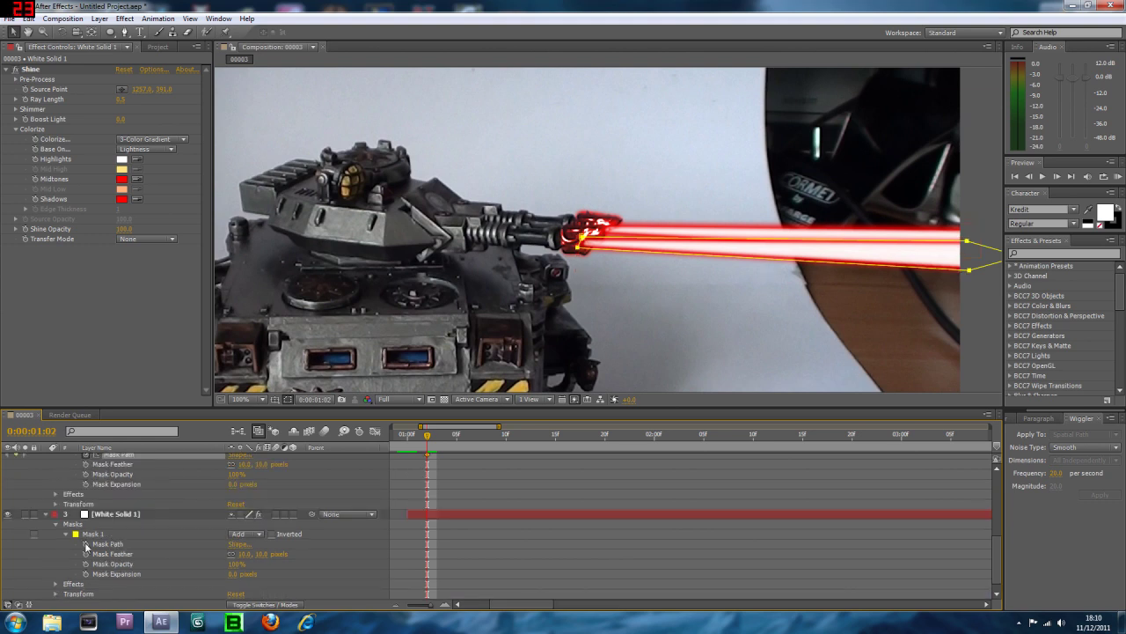
{"action": "left_click", "coordinate": [86, 544]}
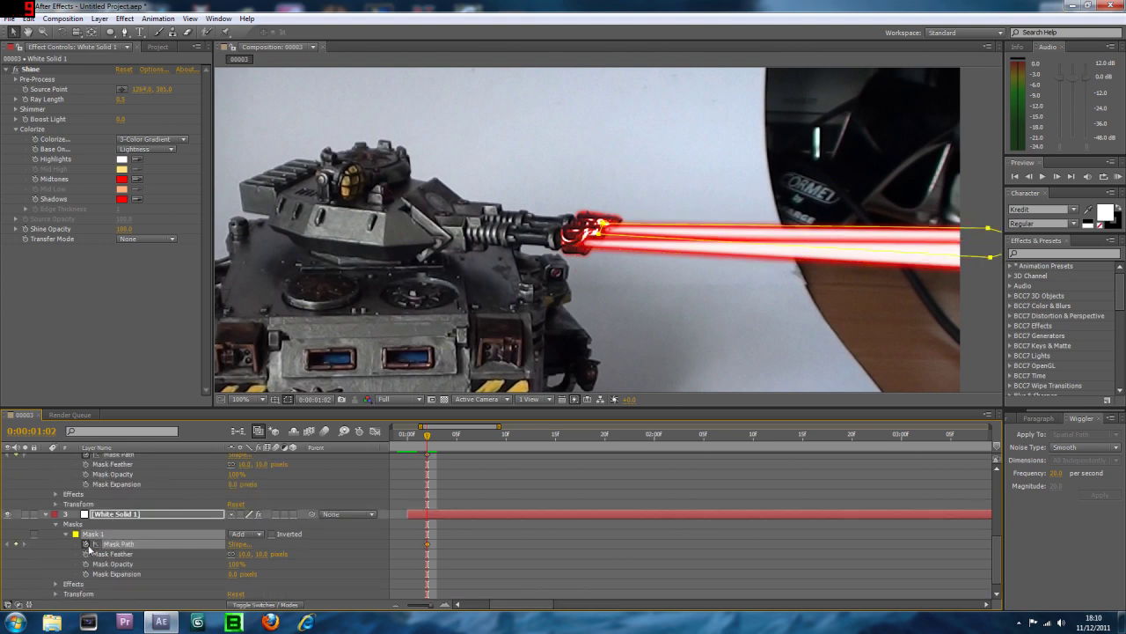
At 0:00:01:00, pull the far points of layer 2 White Solid 1's mask back into a small shape at the lower gun muzzle
{"action": "left_click", "coordinate": [406, 436]}
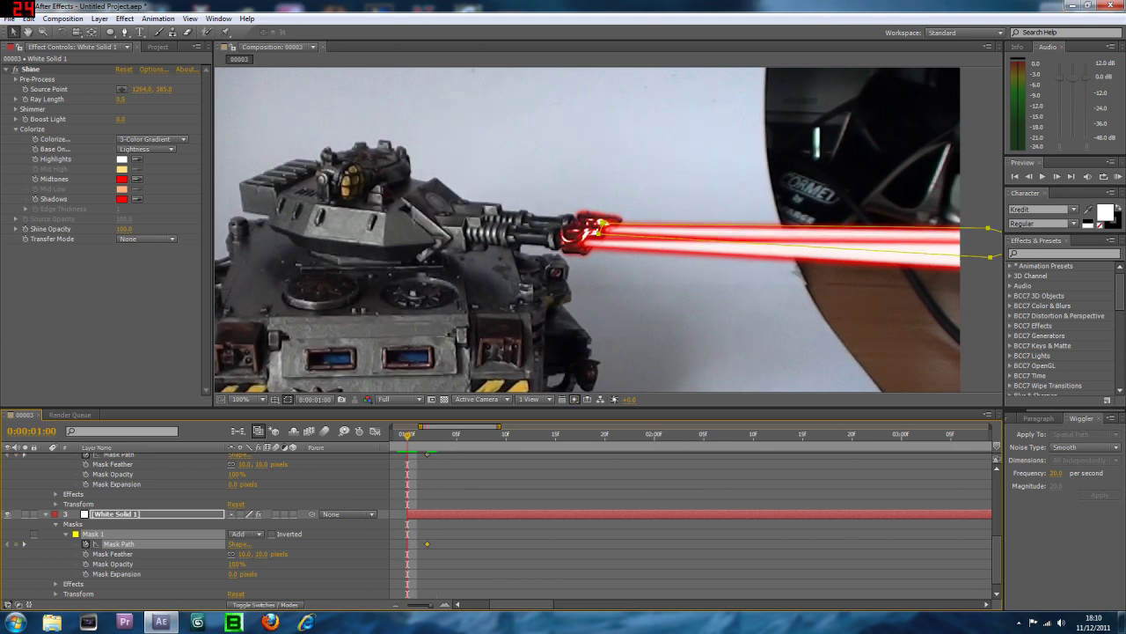
{"action": "left_click_drag", "start_coordinate": [756, 231], "coordinate": [636, 215]}
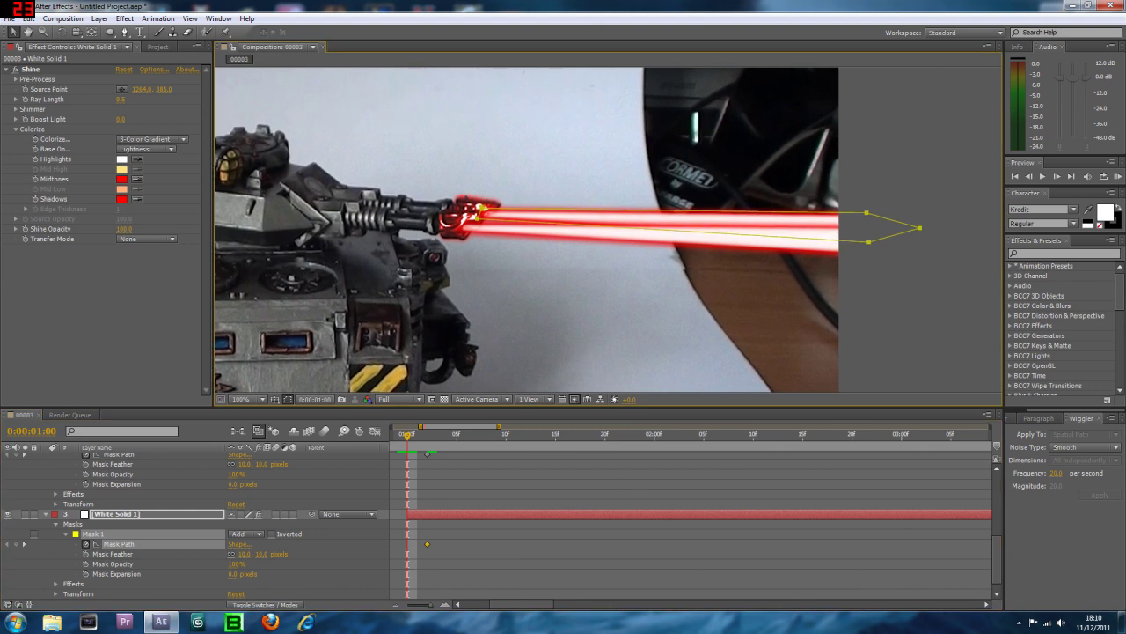
{"action": "scroll", "coordinate": [140, 472], "scroll_direction": "up", "scroll_amount": 1}
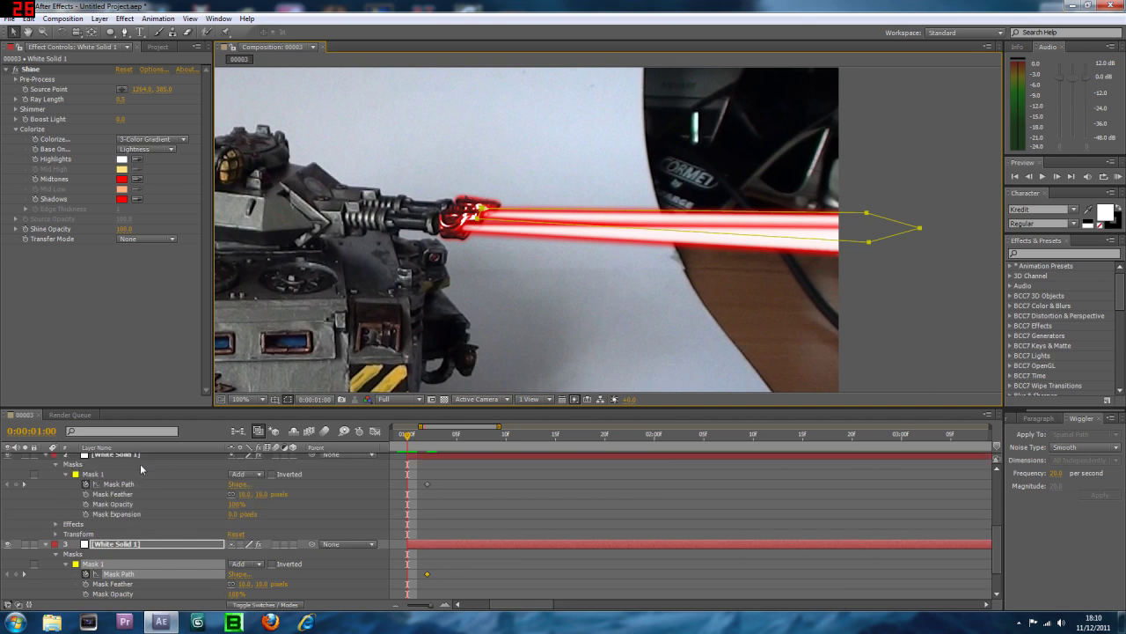
{"action": "left_click", "coordinate": [139, 455]}
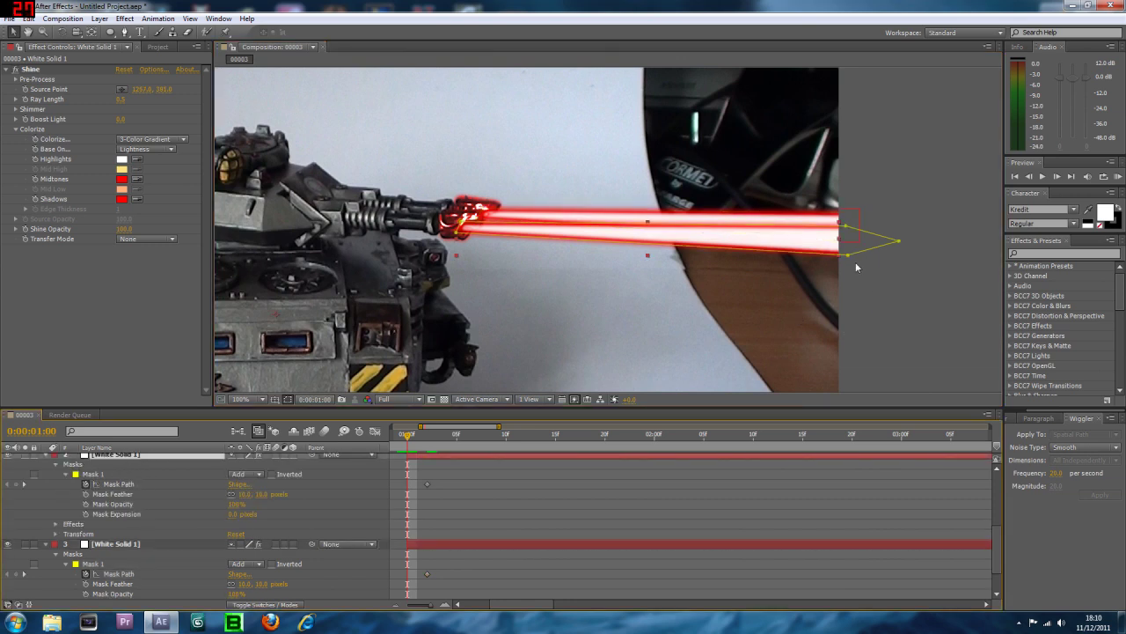
{"action": "left_click_drag", "start_coordinate": [845, 255], "coordinate": [464, 232]}
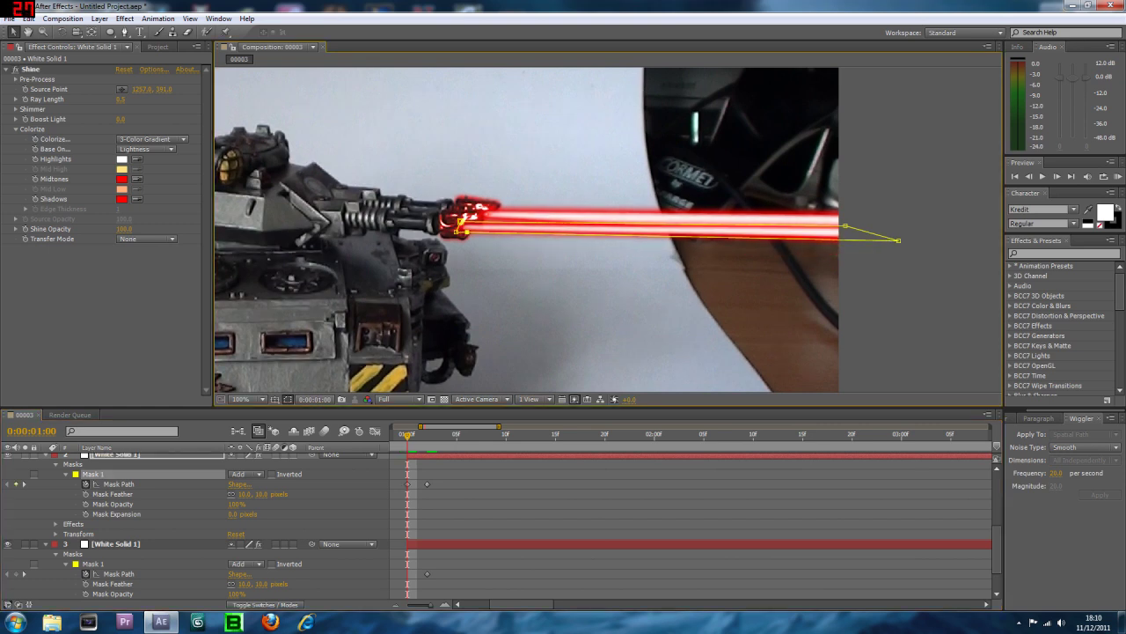
{"action": "left_click_drag", "start_coordinate": [845, 226], "coordinate": [469, 225]}
{"action": "left_click_drag", "start_coordinate": [898, 240], "coordinate": [482, 230]}
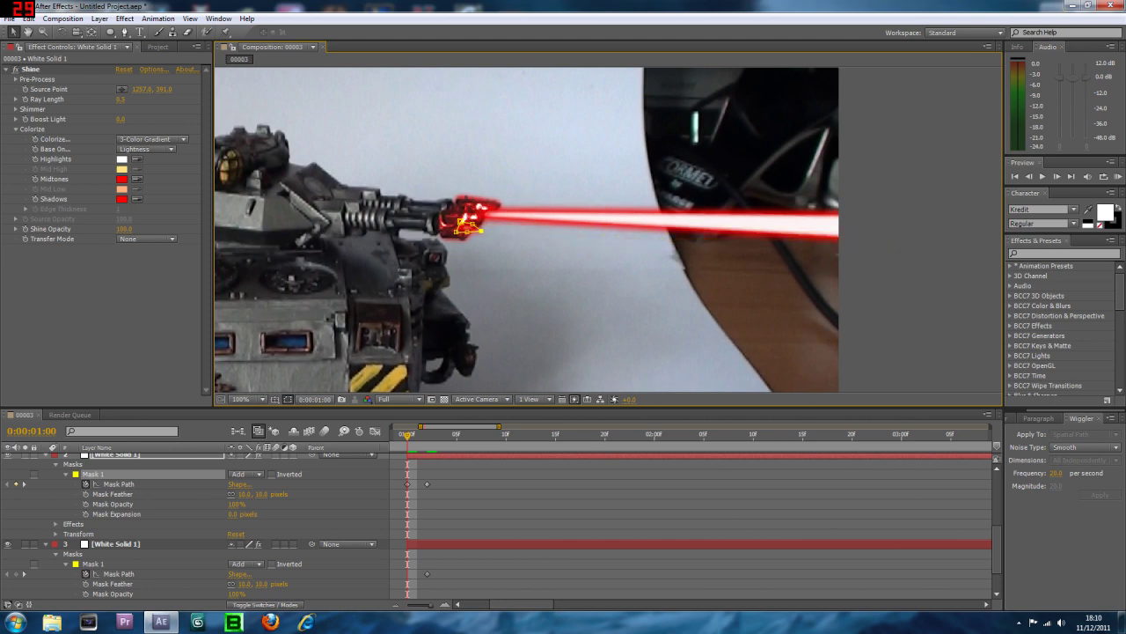
{"action": "key", "text": "period"}
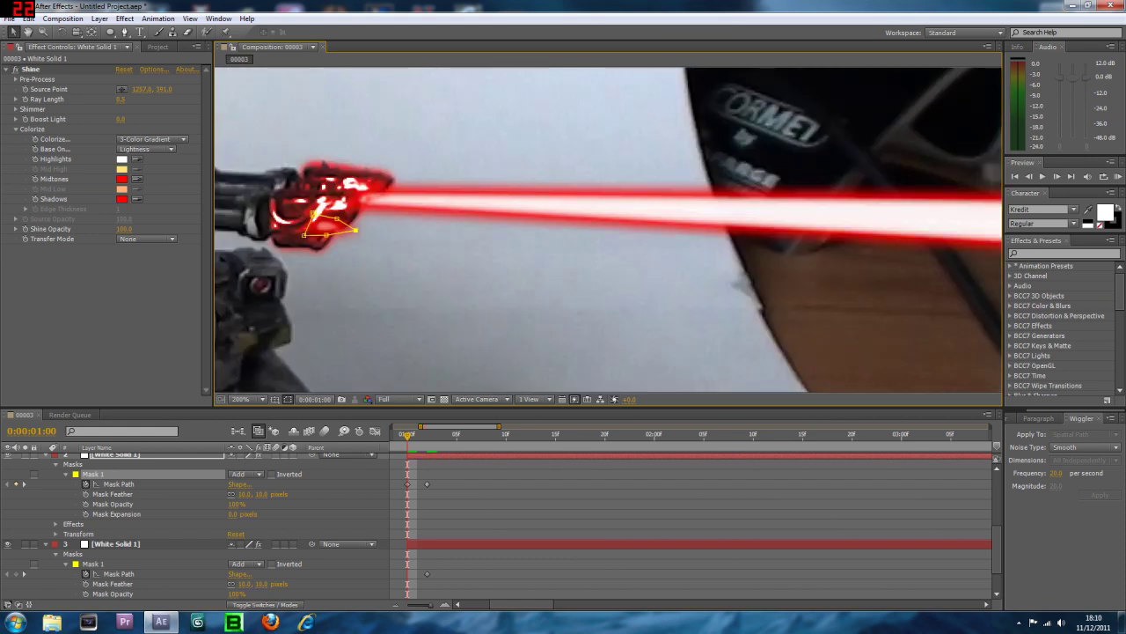
{"action": "left_click_drag", "start_coordinate": [327, 235], "coordinate": [324, 241]}
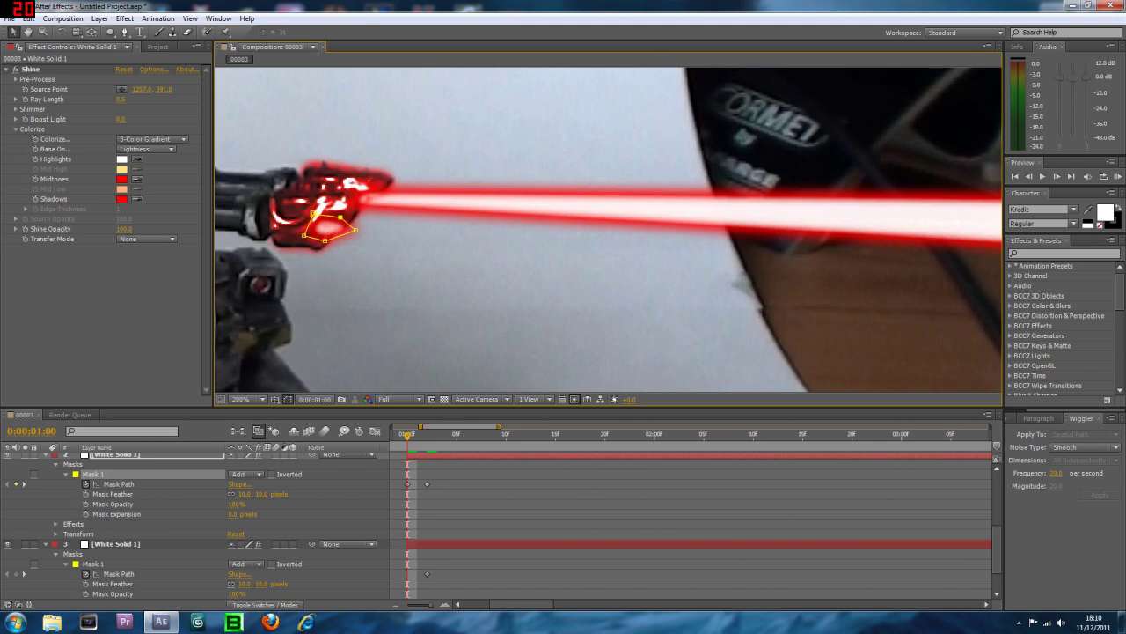
{"action": "key", "text": "comma"}
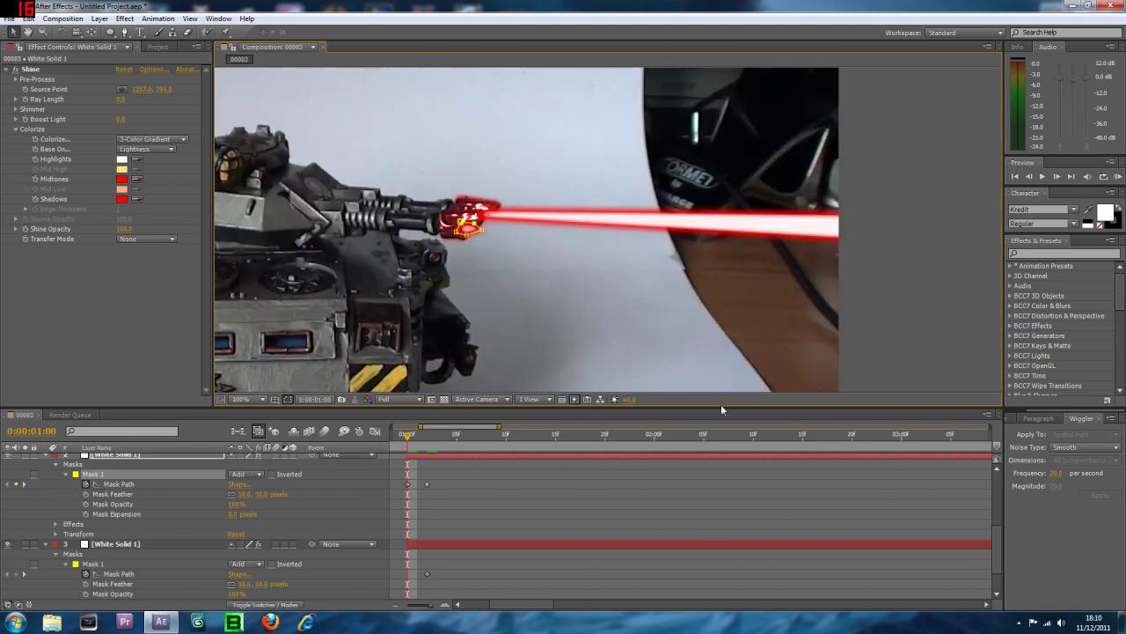
At 0:00:01:00, collapse the beam mask of layer 3 White Solid 1 into a small shape at the upper gun muzzle
{"action": "left_click", "coordinate": [469, 542]}
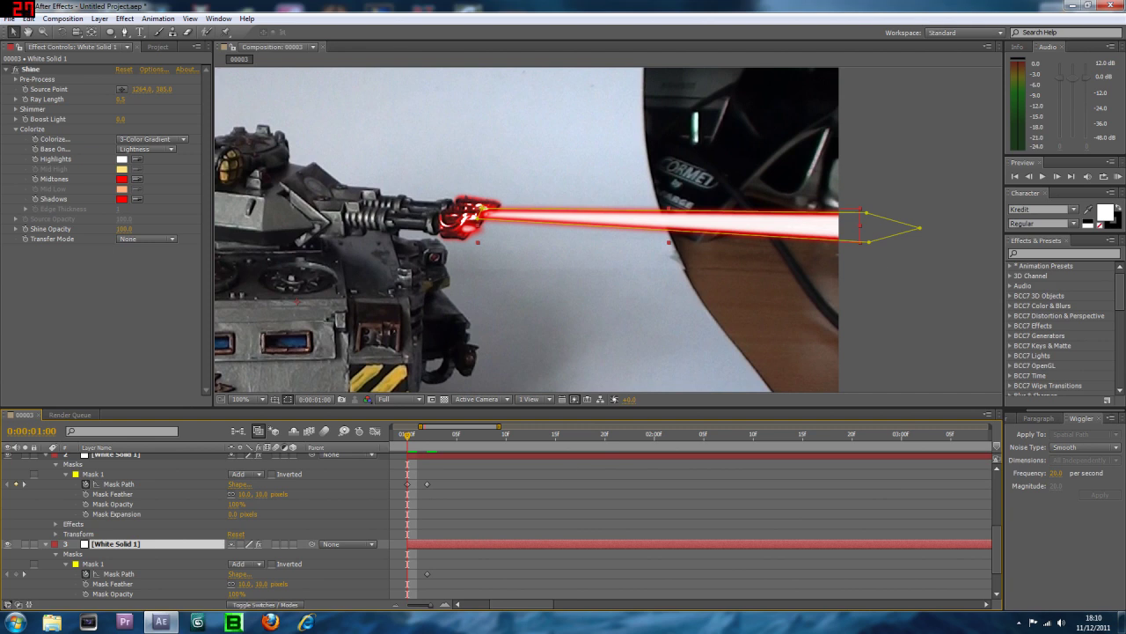
{"action": "left_click_drag", "start_coordinate": [868, 242], "coordinate": [489, 221]}
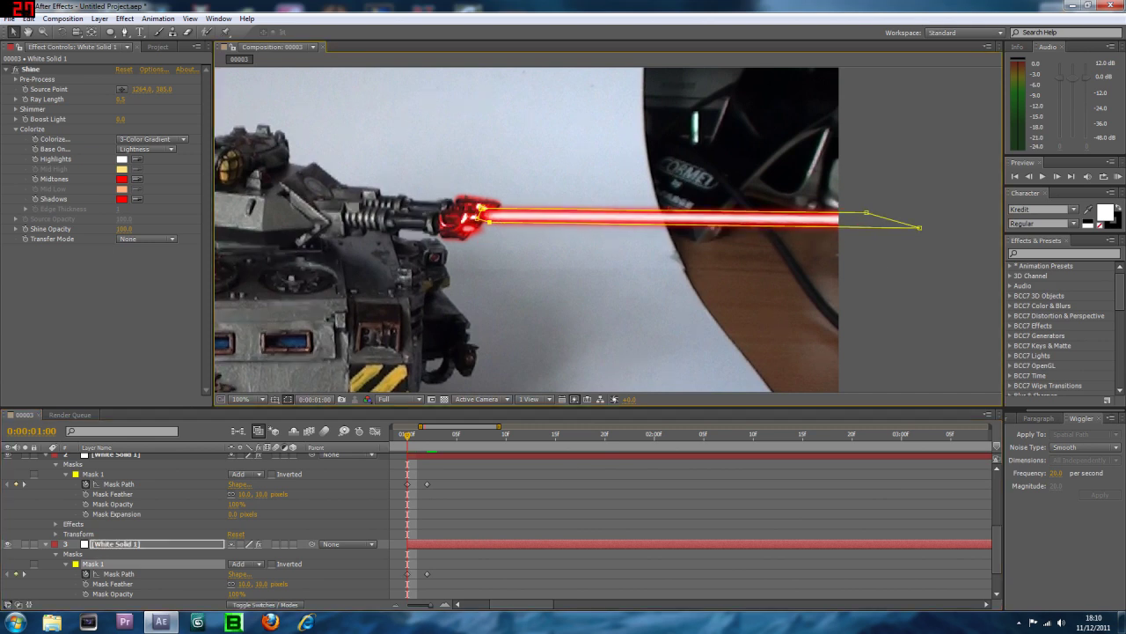
{"action": "left_click_drag", "start_coordinate": [866, 213], "coordinate": [919, 227]}
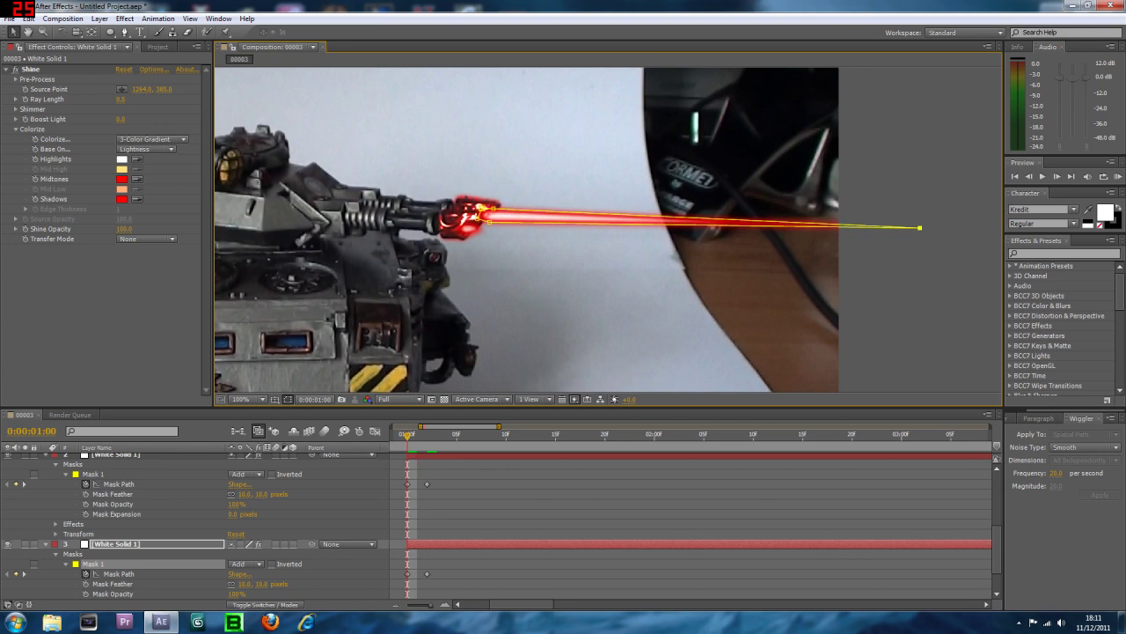
{"action": "scroll", "coordinate": [592, 79], "scroll_direction": "up", "scroll_amount": 3}
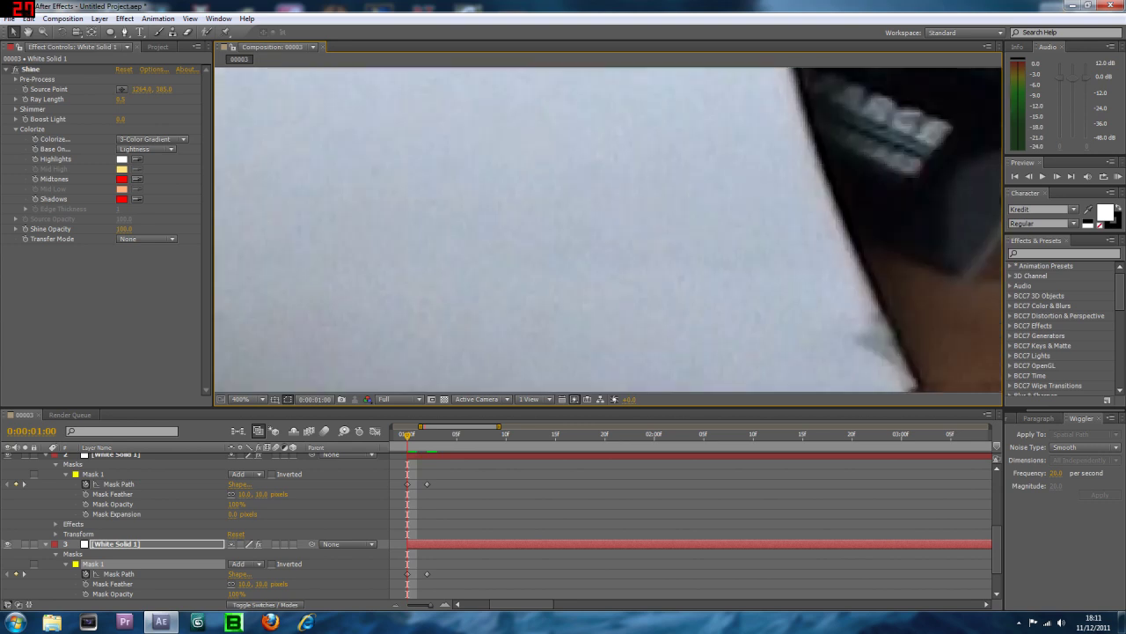
{"action": "scroll", "coordinate": [593, 79], "scroll_direction": "down", "scroll_amount": 3}
{"action": "scroll", "coordinate": [609, 230], "scroll_direction": "left", "scroll_amount": 5}
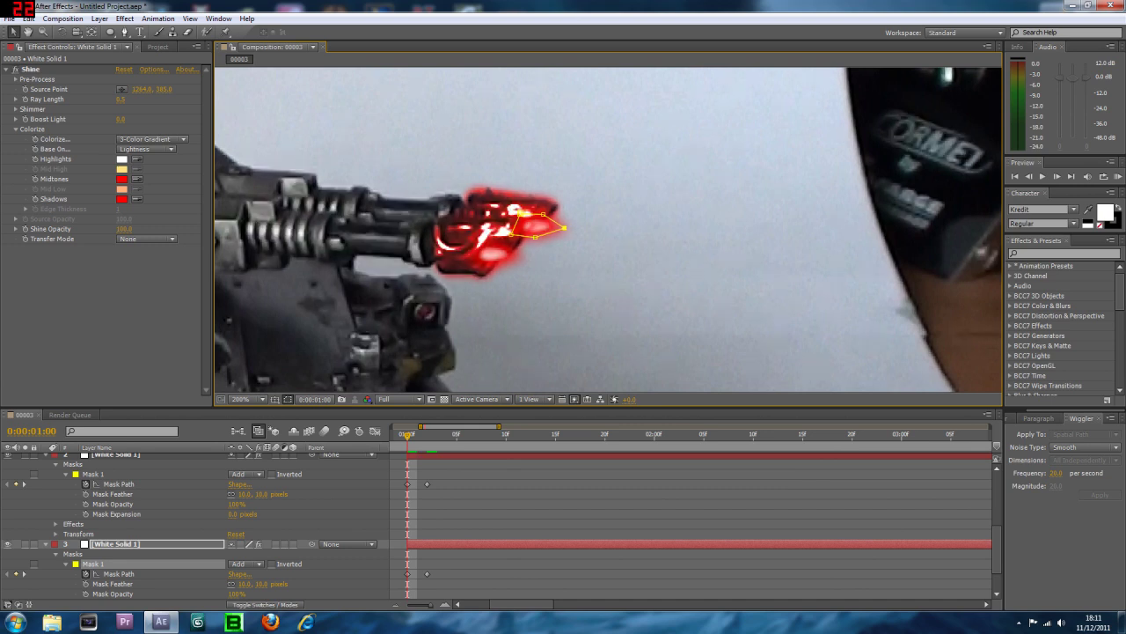
{"action": "key", "text": "comma"}
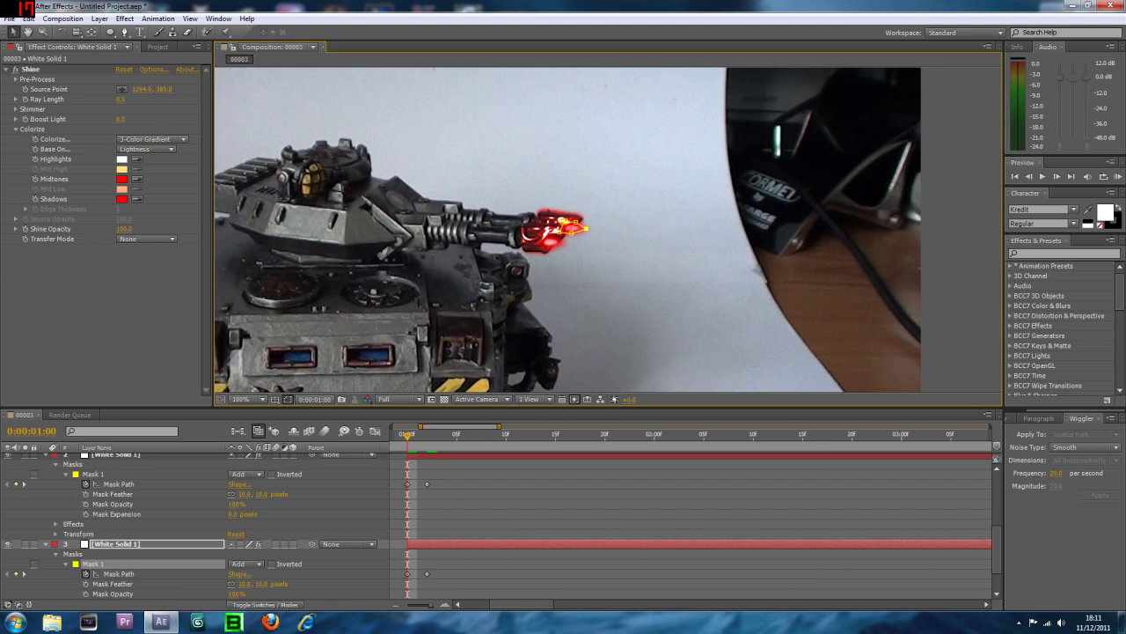
{"action": "left_click", "coordinate": [942, 257]}
Add Mask Expansion keyframes at 0 pixels to Mask 1 of both White Solid 1 layers at 0:00:01:04
{"action": "left_click_drag", "start_coordinate": [408, 437], "coordinate": [428, 436]}
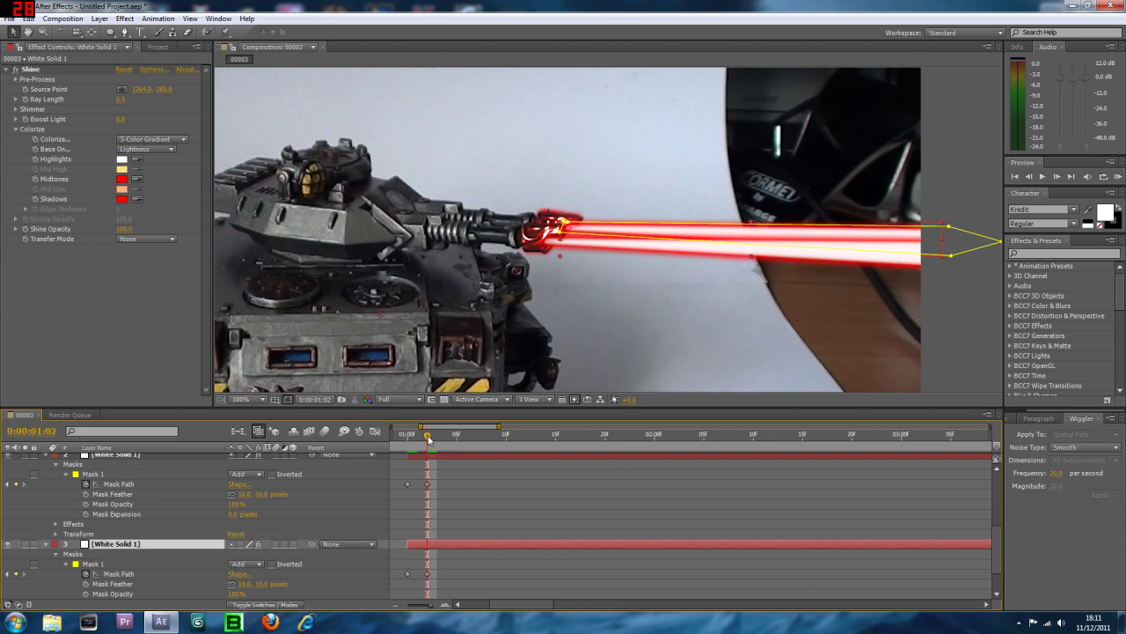
{"action": "left_click_drag", "start_coordinate": [429, 438], "coordinate": [447, 437]}
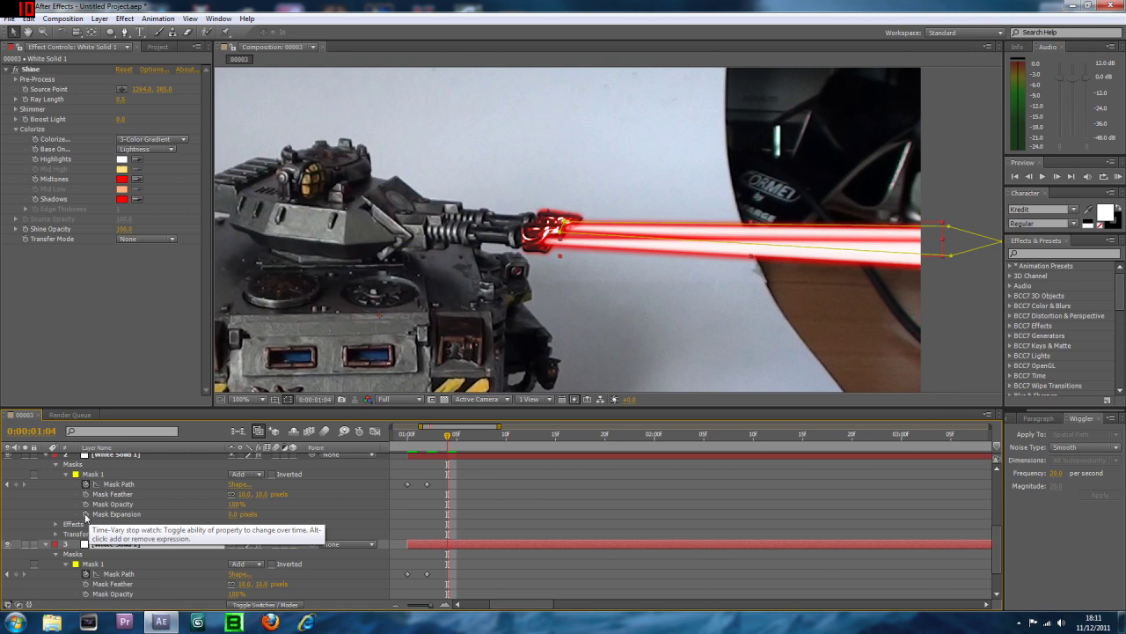
{"action": "scroll", "coordinate": [88, 515], "scroll_direction": "down", "scroll_amount": 1}
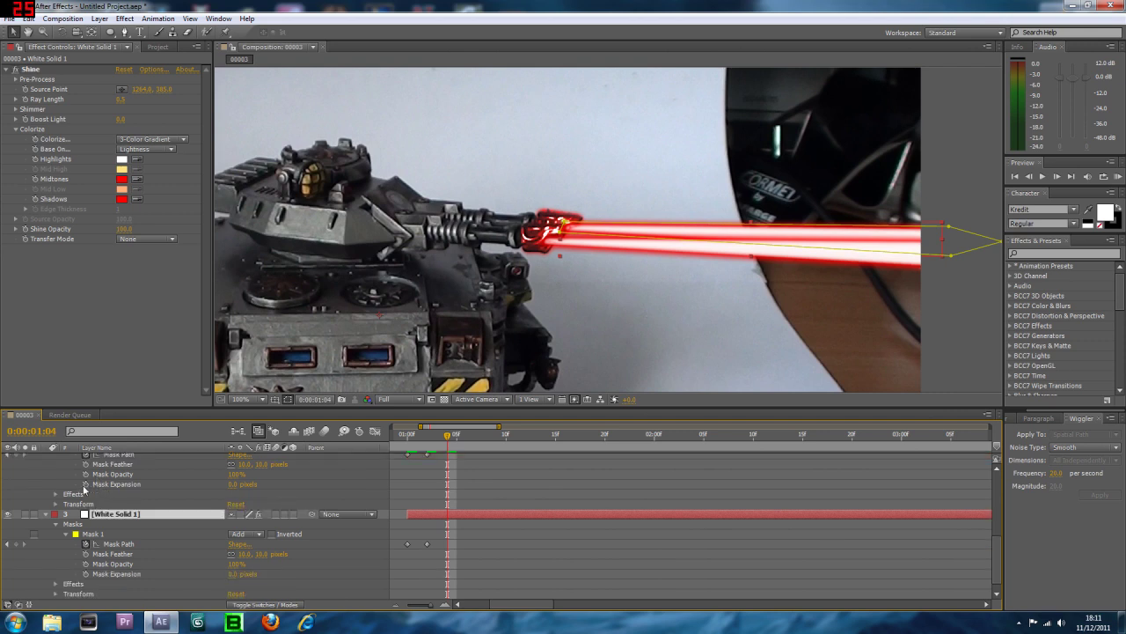
{"action": "left_click", "coordinate": [85, 484]}
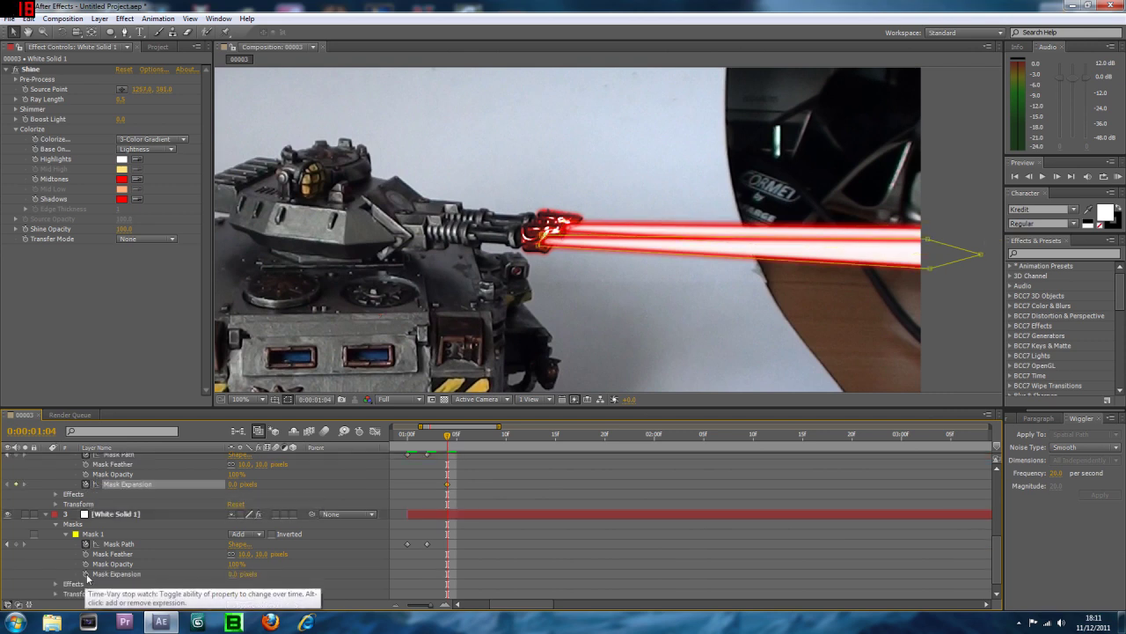
{"action": "left_click", "coordinate": [85, 574]}
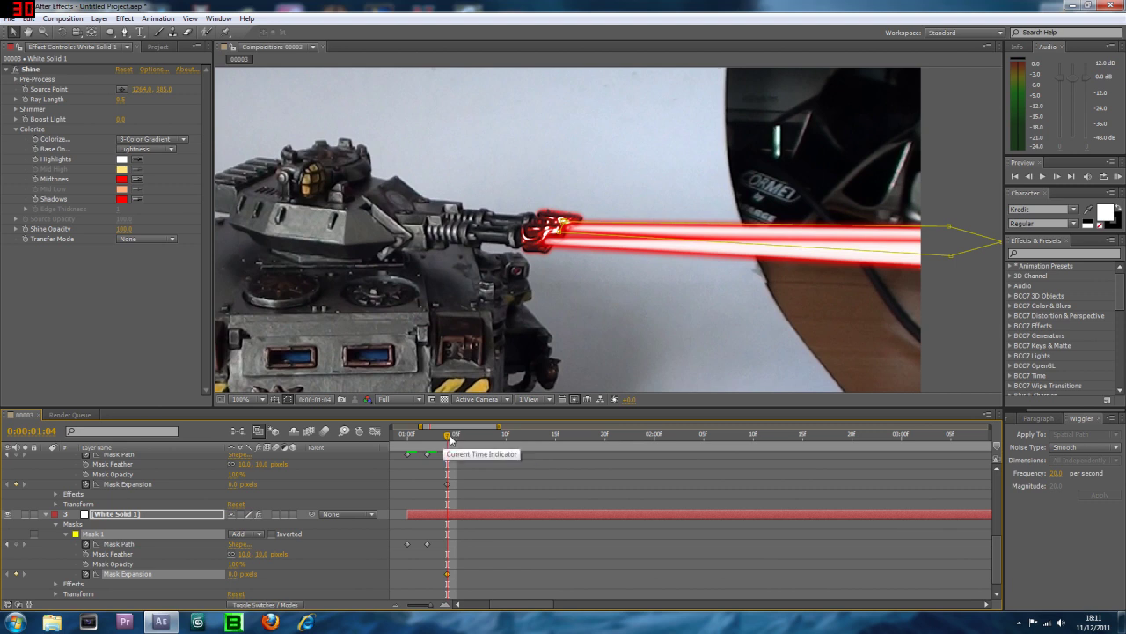
Set Mask Expansion to -22 pixels on both White Solid 1 layers at 0:00:01:07
{"action": "left_click_drag", "start_coordinate": [449, 437], "coordinate": [476, 436]}
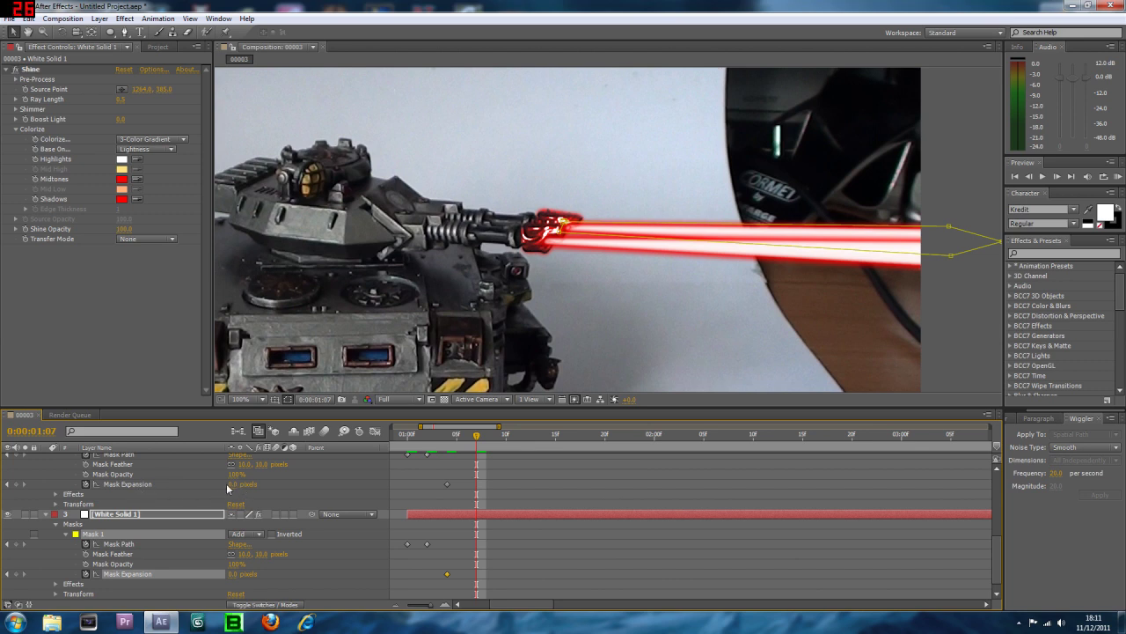
{"action": "mouse_move", "coordinate": [242, 484]}
{"action": "left_mouse_down"}
{"action": "mouse_move", "coordinate": [223, 484]}
{"action": "mouse_move", "coordinate": [232, 496]}
{"action": "left_mouse_up"}
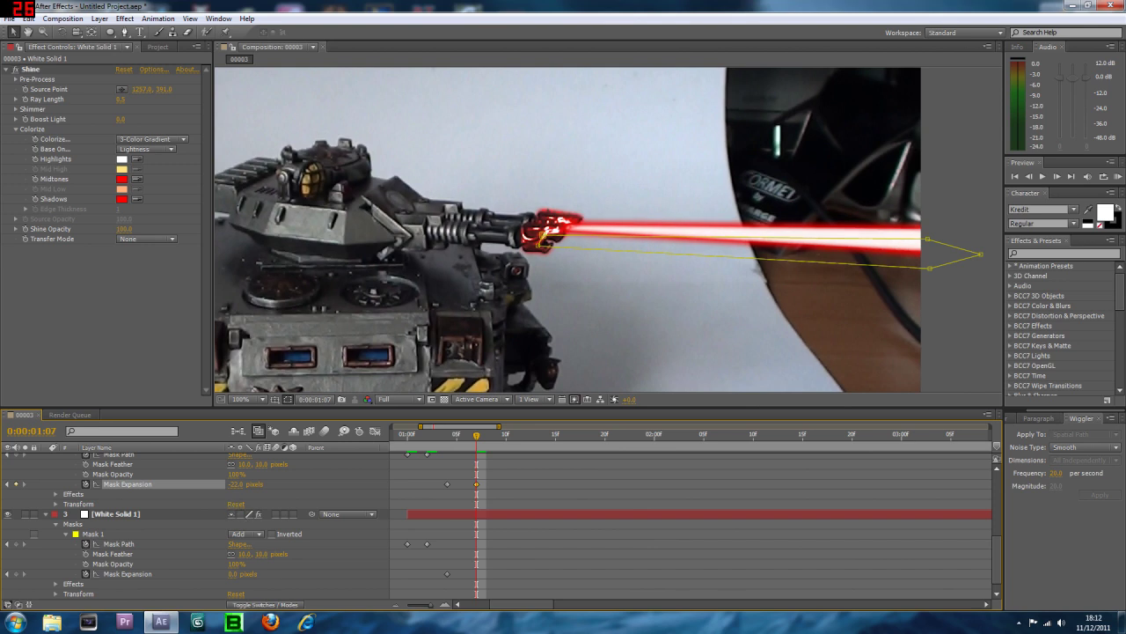
{"action": "left_click_drag", "start_coordinate": [243, 574], "coordinate": [226, 573]}
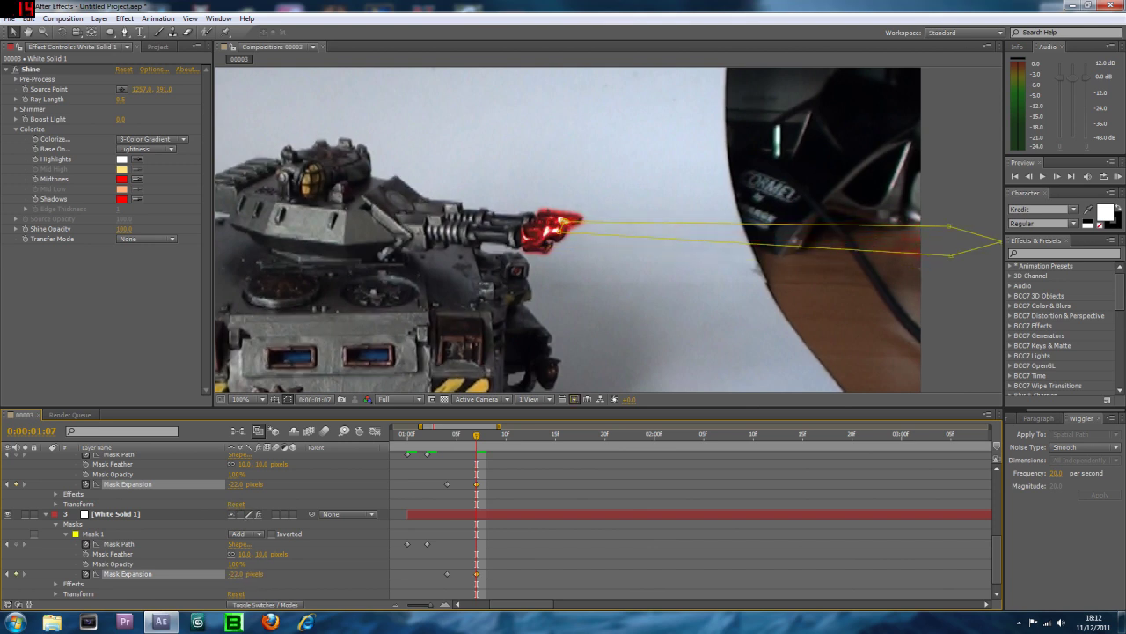
{"action": "left_click", "coordinate": [586, 514]}
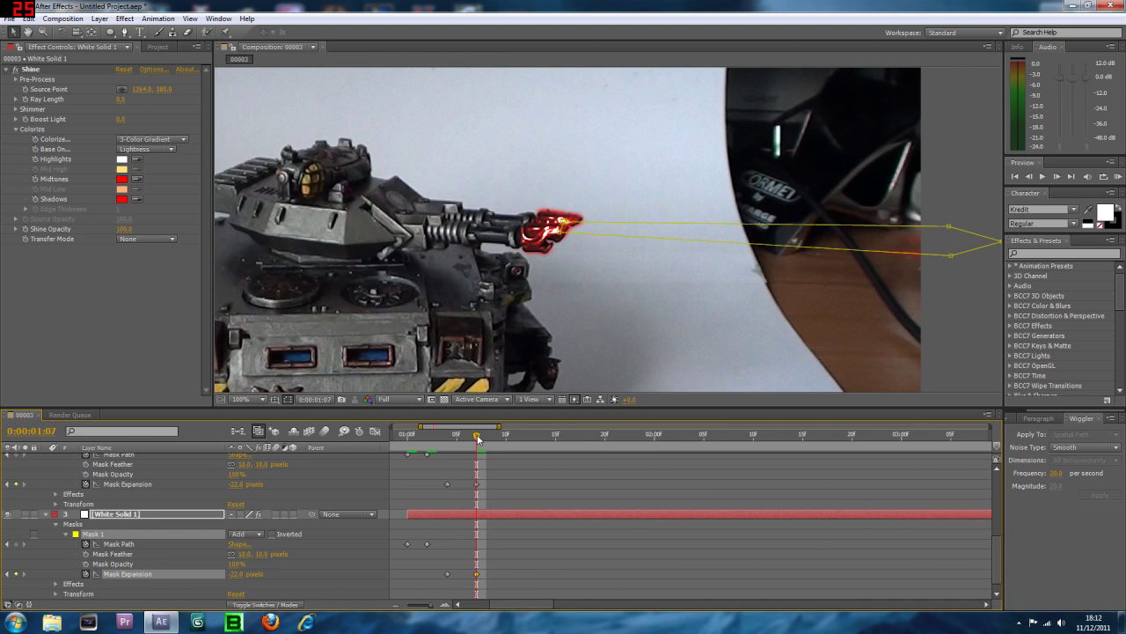
Add an Opacity keyframe at 100% to the upper 00003.MTS layer at 0:00:01:07, level with the last Mask Expansion keyframes
{"action": "scroll", "coordinate": [475, 467], "scroll_direction": "up", "scroll_amount": 5}
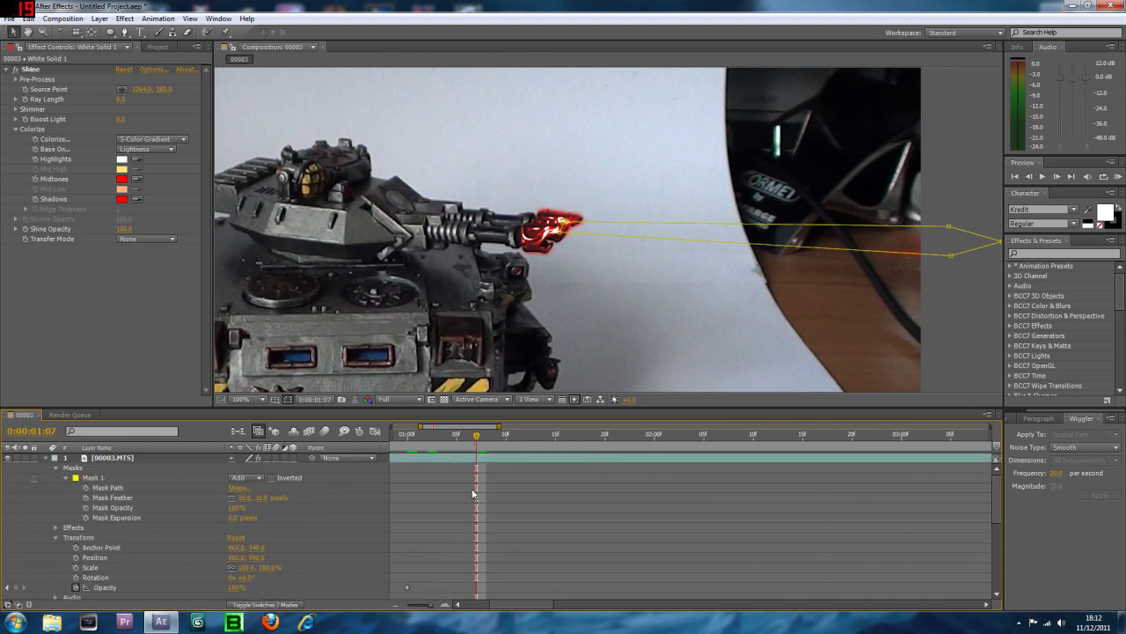
{"action": "left_click", "coordinate": [488, 457]}
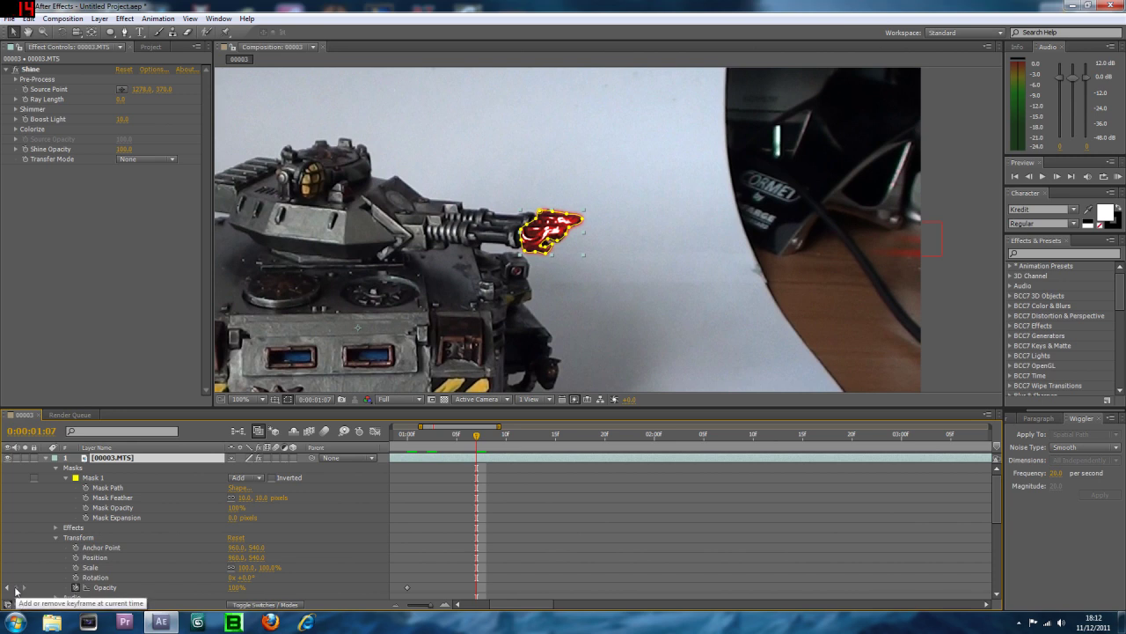
{"action": "scroll", "coordinate": [494, 547], "scroll_direction": "down", "scroll_amount": 4}
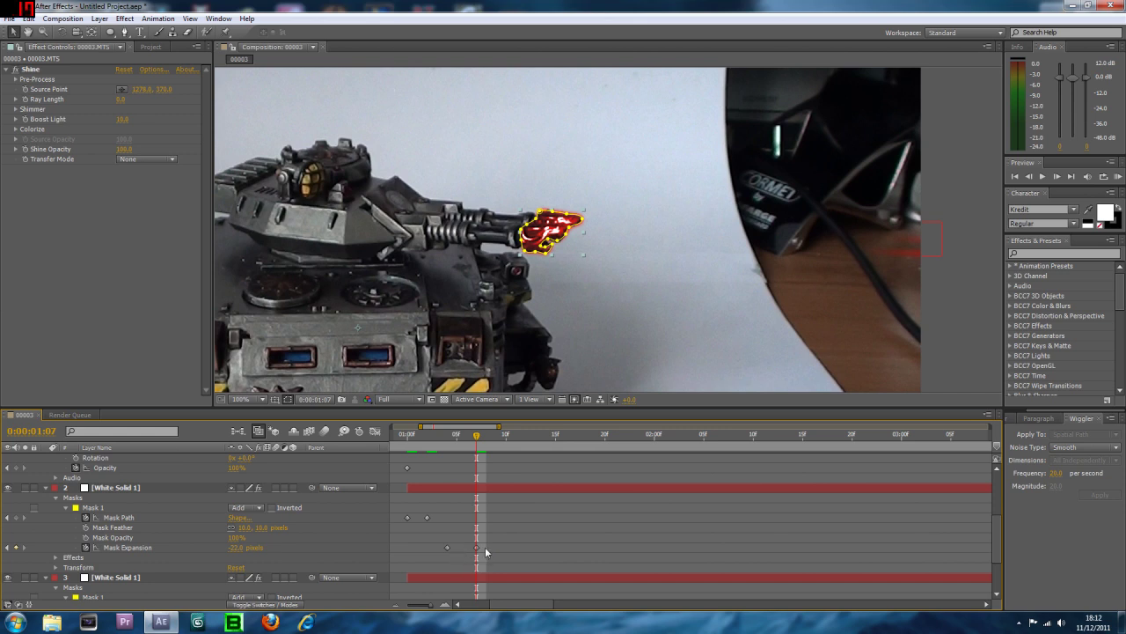
{"action": "scroll", "coordinate": [507, 516], "scroll_direction": "up", "scroll_amount": 4}
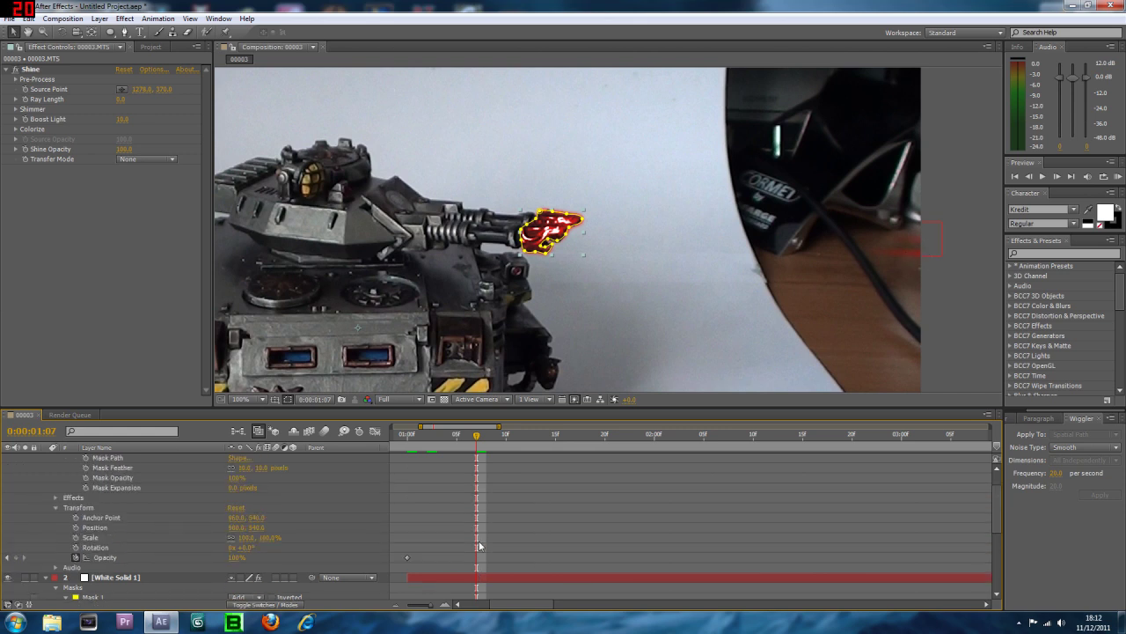
{"action": "left_click", "coordinate": [15, 588]}
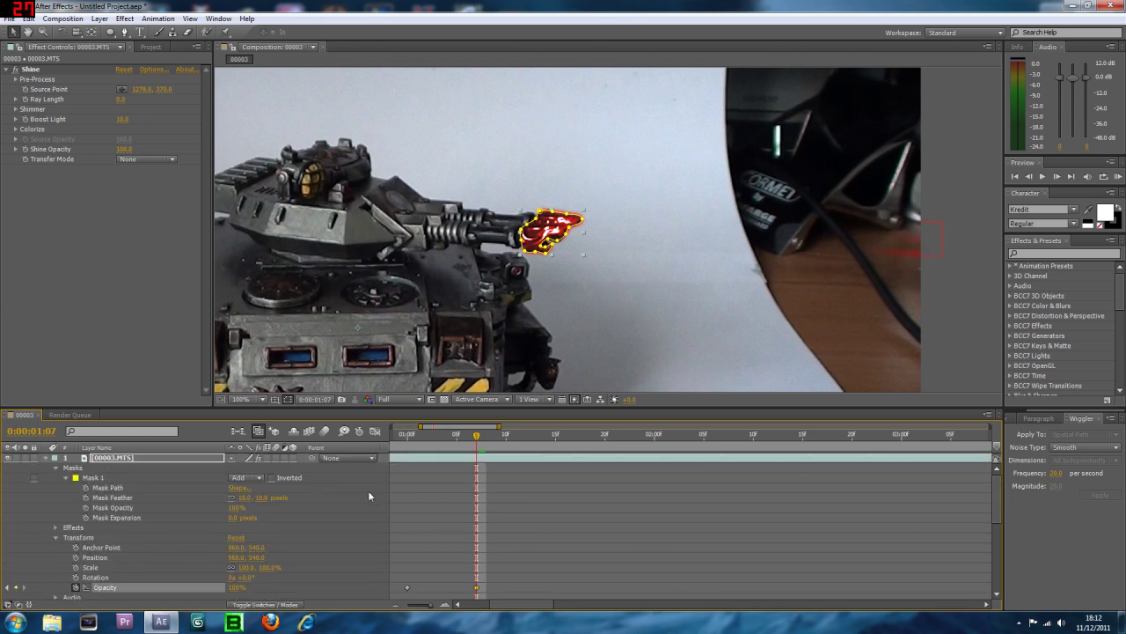
Set the upper 00003.MTS layer's Opacity to 0% at 0:00:03:00 to fade out the muzzle glow
{"action": "left_click_drag", "start_coordinate": [517, 439], "coordinate": [526, 444]}
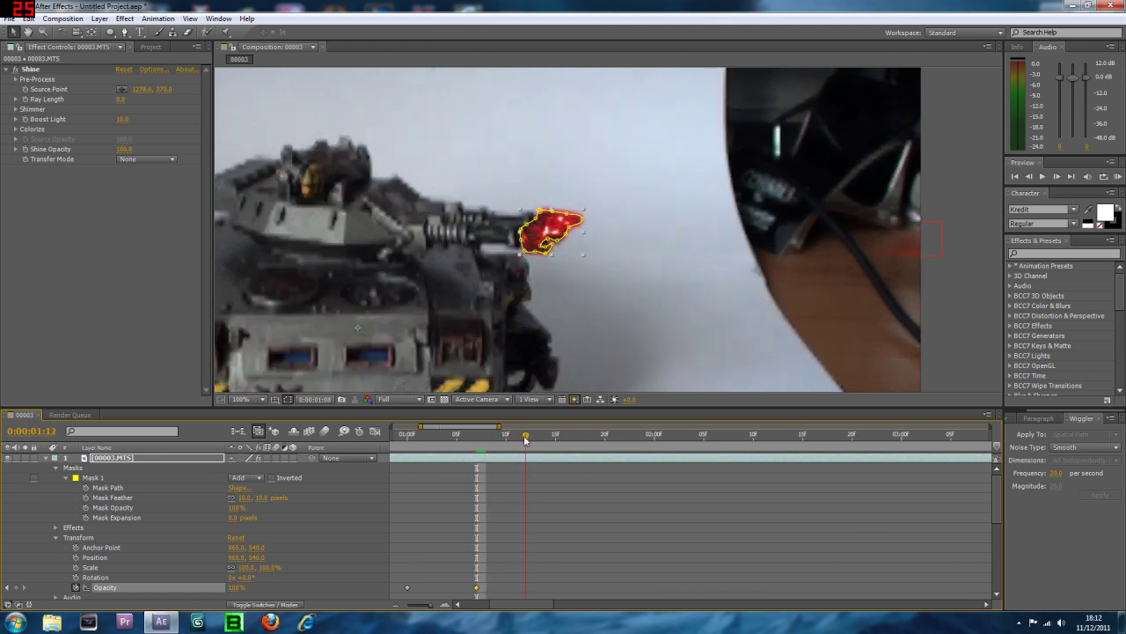
{"action": "key", "text": "minus"}
{"action": "key", "text": "Page_Down"}
{"action": "key", "text": "Page_Down"}
{"action": "key", "text": "Page_Down"}
{"action": "left_click", "coordinate": [501, 444]}
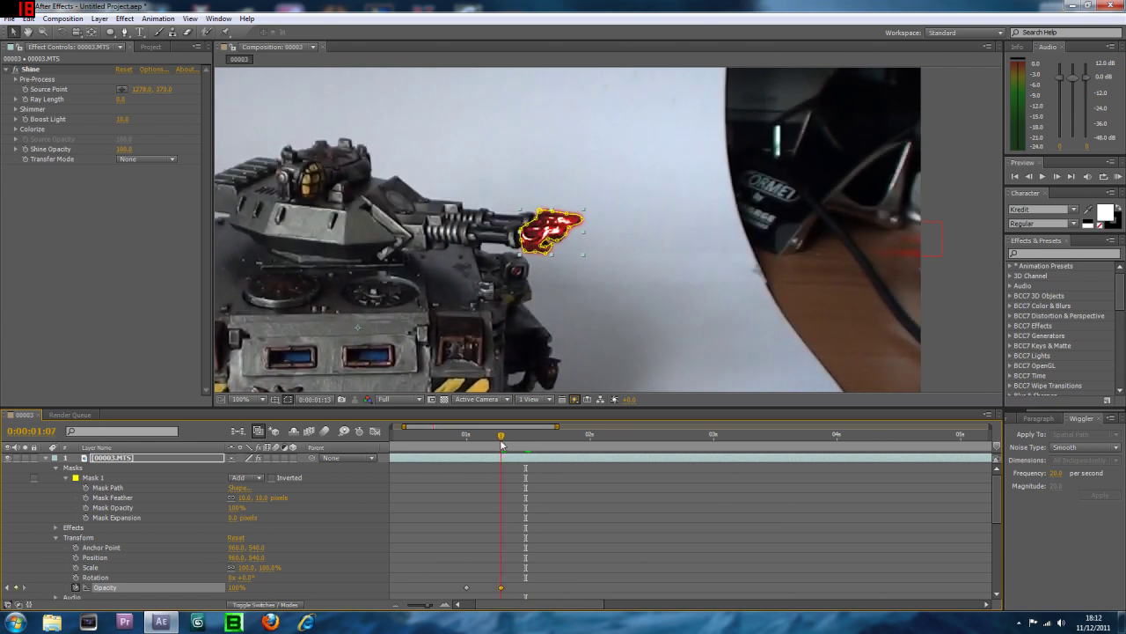
{"action": "left_click_drag", "start_coordinate": [501, 445], "coordinate": [713, 439]}
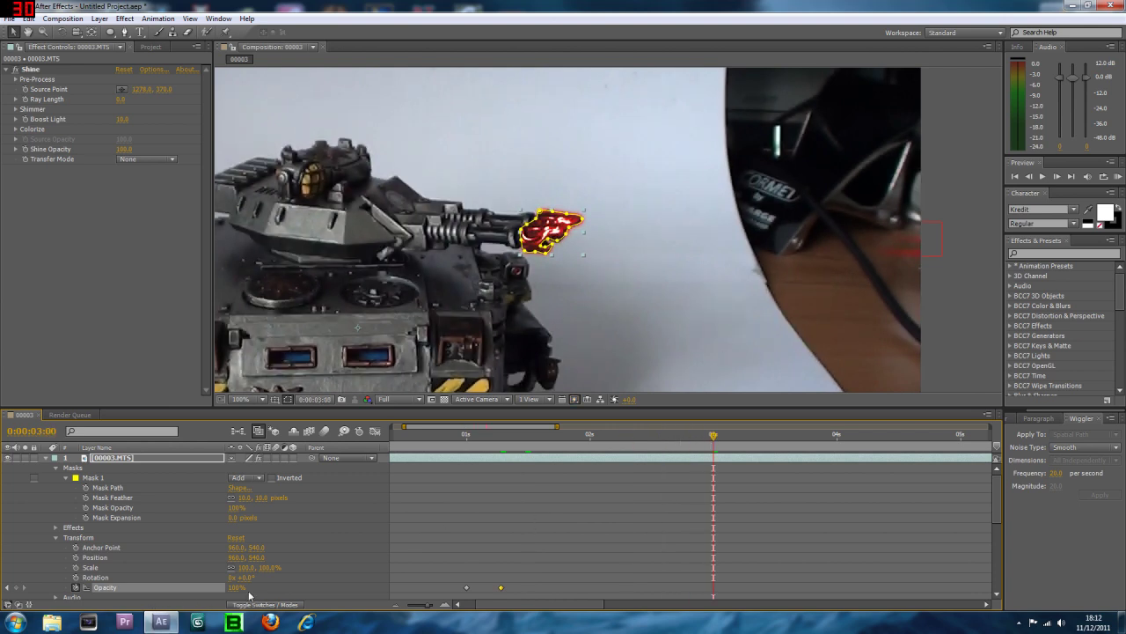
{"action": "left_click_drag", "start_coordinate": [233, 586], "coordinate": [167, 586]}
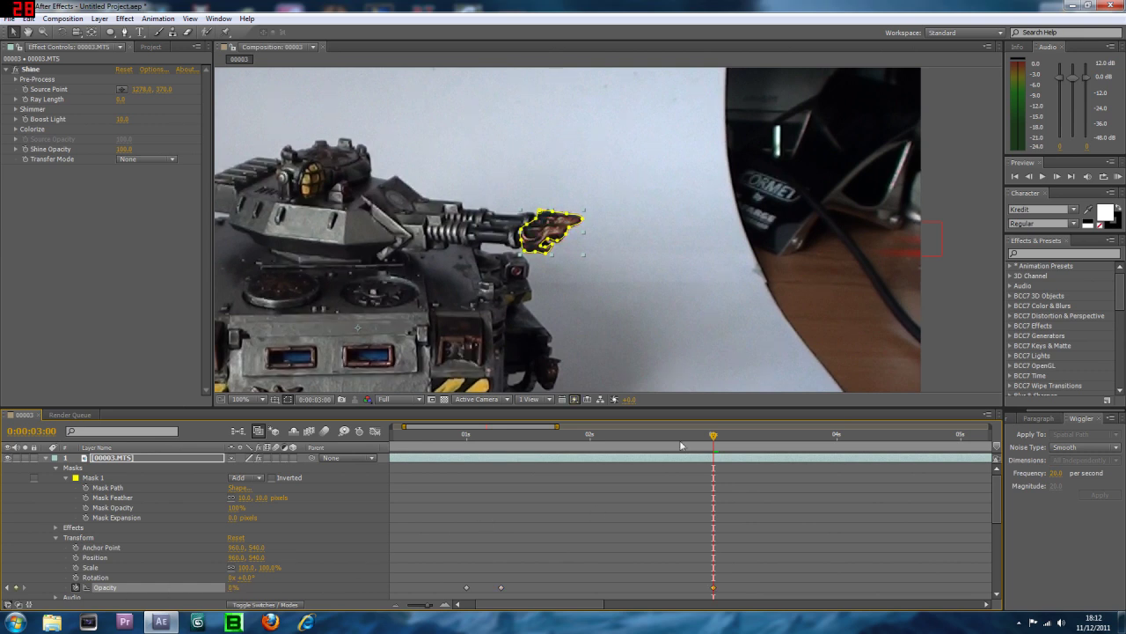
Go back to 0:00:02:24 and collapse the properties of the upper 00003.MTS layer
{"action": "mouse_move", "coordinate": [713, 436]}
{"action": "left_mouse_down"}
{"action": "mouse_move", "coordinate": [488, 452]}
{"action": "mouse_move", "coordinate": [709, 453]}
{"action": "left_mouse_up"}
{"action": "scroll", "coordinate": [144, 457], "scroll_direction": "down", "scroll_amount": 1}
{"action": "scroll", "coordinate": [78, 471], "scroll_direction": "up", "scroll_amount": 1}
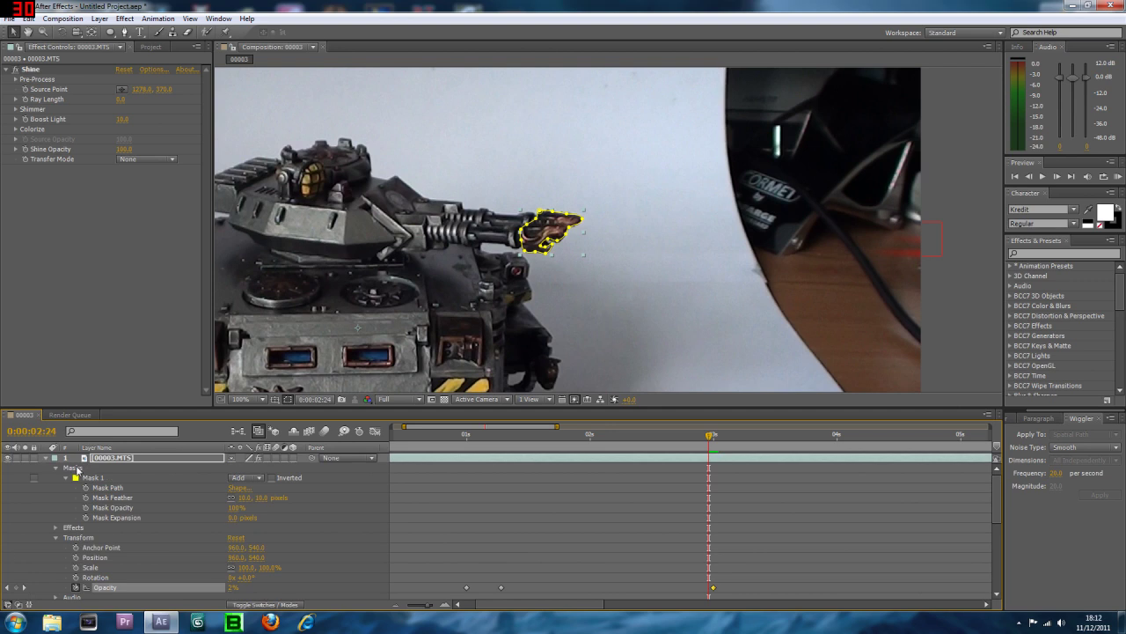
{"action": "left_click", "coordinate": [46, 458]}
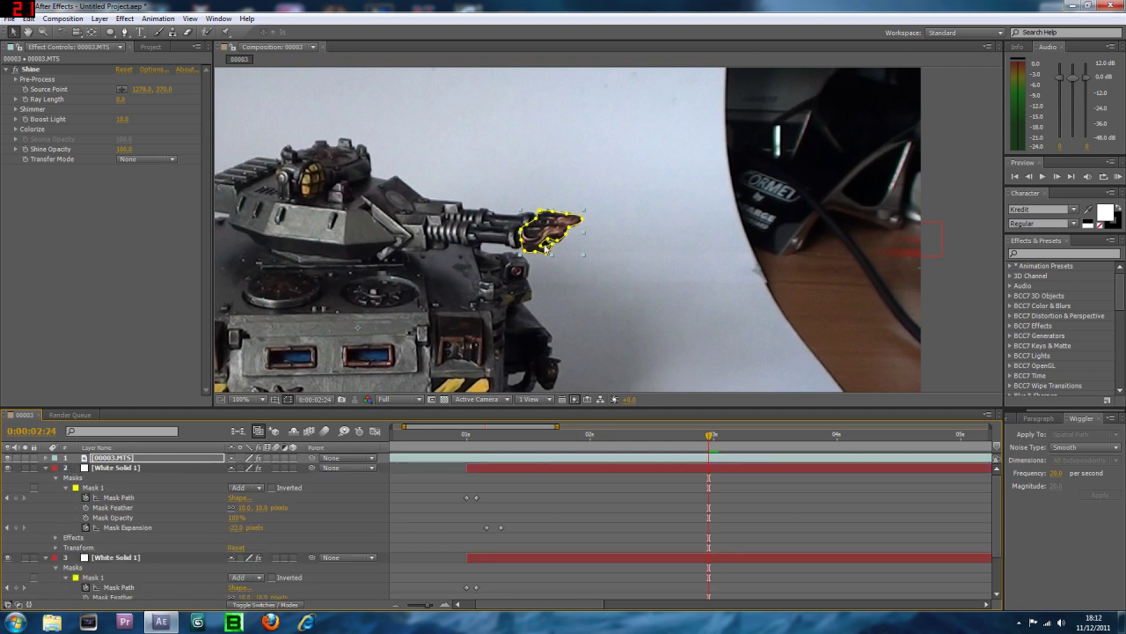
Try trimming the start of the upper 00003.MTS layer to 0:00:01:00, check the neighbouring frame, and undo the trim
{"action": "mouse_move", "coordinate": [466, 434]}
{"action": "left_mouse_down"}
{"action": "mouse_move", "coordinate": [450, 434]}
{"action": "mouse_move", "coordinate": [466, 436]}
{"action": "left_mouse_up"}
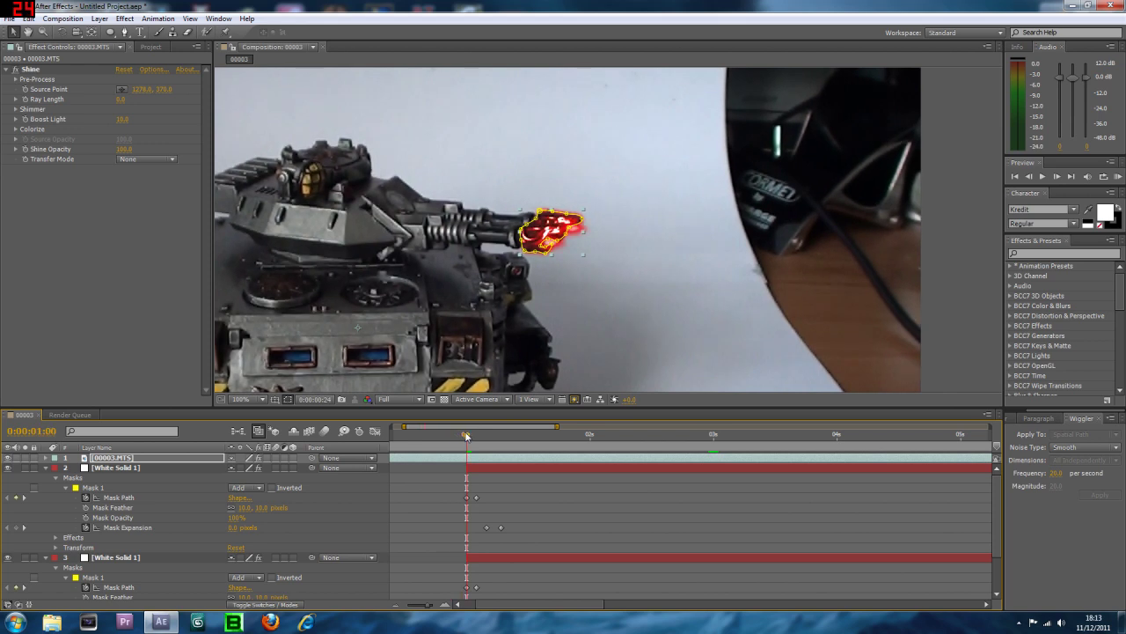
{"action": "left_click", "coordinate": [398, 608]}
{"action": "left_click_drag", "start_coordinate": [396, 462], "coordinate": [456, 462]}
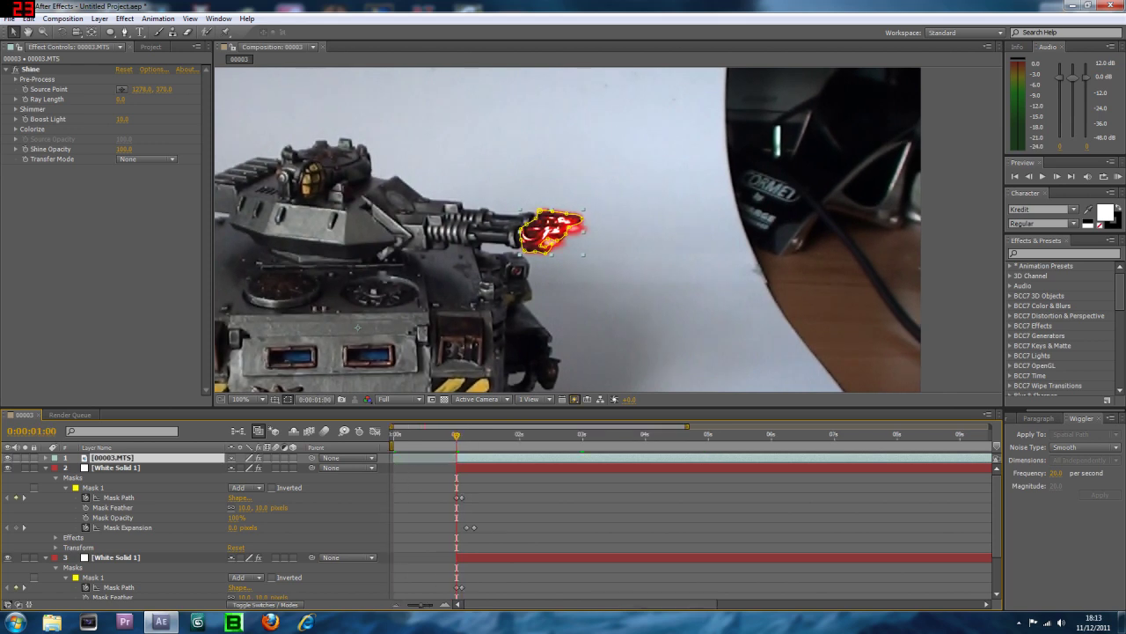
{"action": "left_click", "coordinate": [454, 446]}
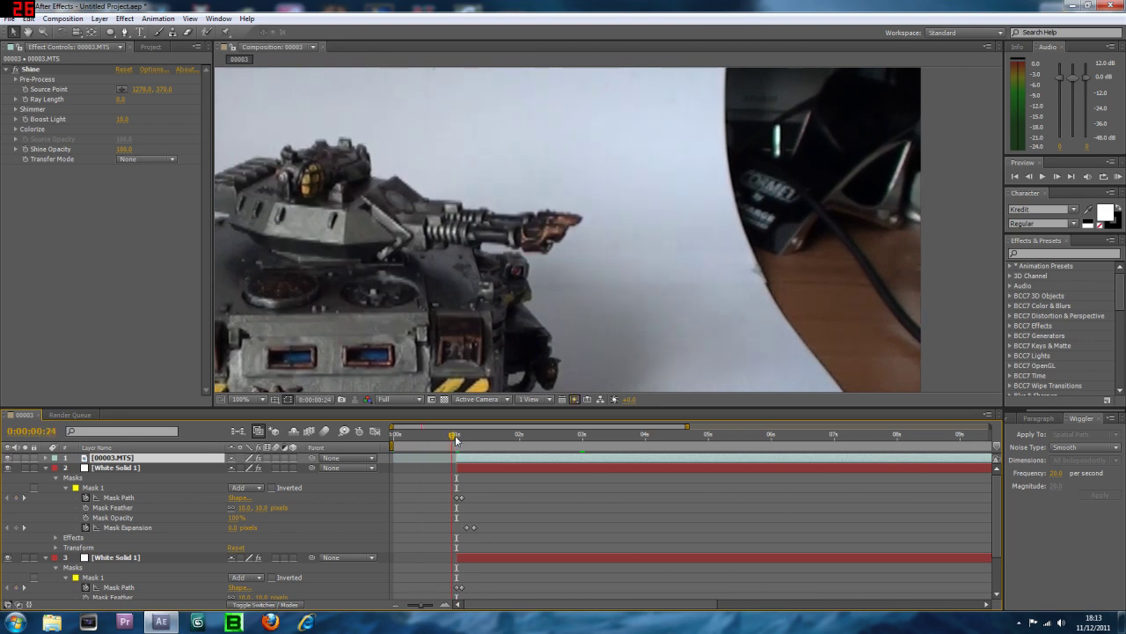
{"action": "key", "text": "ctrl+z"}
Scrub from the start of the composition to 0:00:01:04 and play a RAM preview of the laser shot
{"action": "left_click_drag", "start_coordinate": [397, 437], "coordinate": [466, 445]}
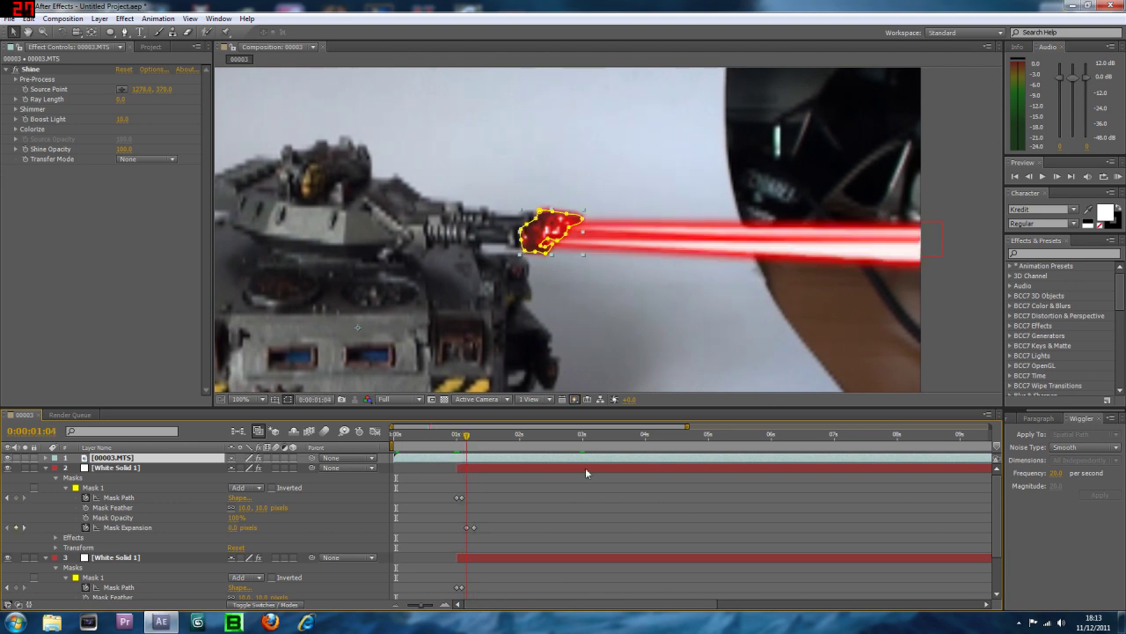
{"action": "left_click", "coordinate": [1118, 177]}
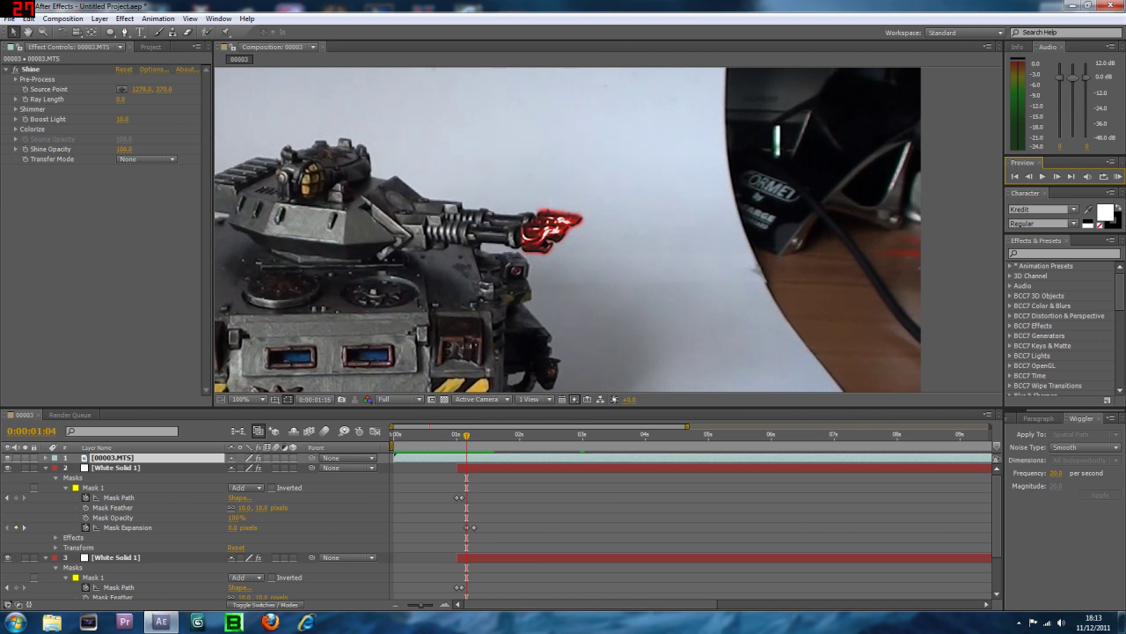
Trim the ends of both White Solid 1 layers back to around 0:00:01:07, at the last Mask Expansion keyframes
{"action": "left_click", "coordinate": [467, 436]}
{"action": "left_click_drag", "start_coordinate": [468, 436], "coordinate": [475, 437]}
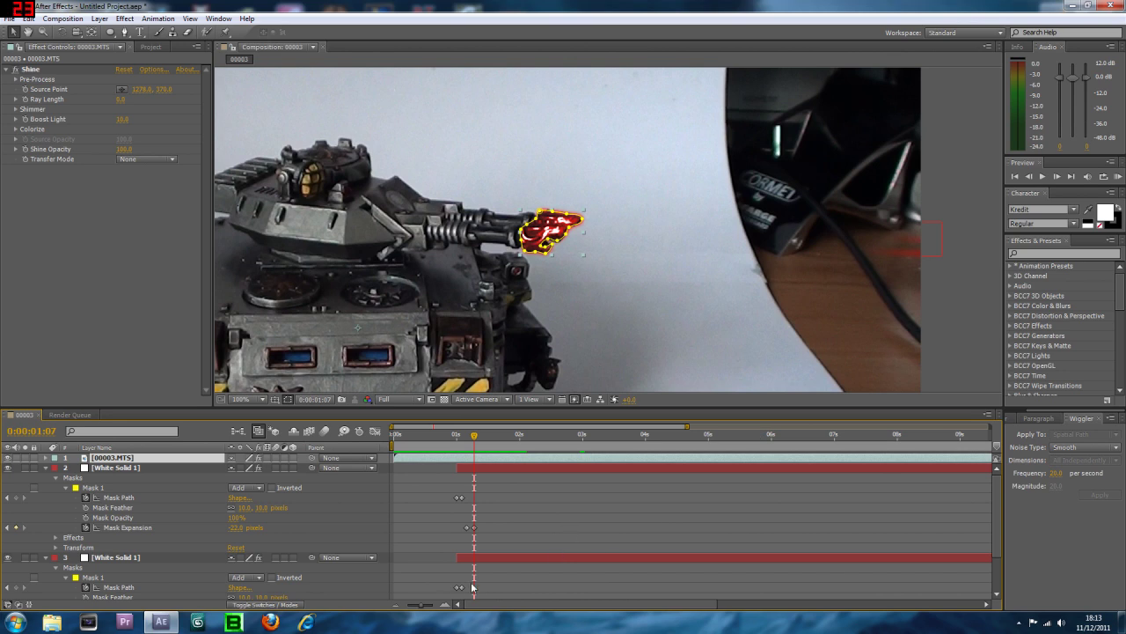
{"action": "scroll", "coordinate": [605, 383], "scroll_direction": "down", "scroll_amount": 2}
{"action": "scroll", "coordinate": [577, 498], "scroll_direction": "down", "scroll_amount": 3}
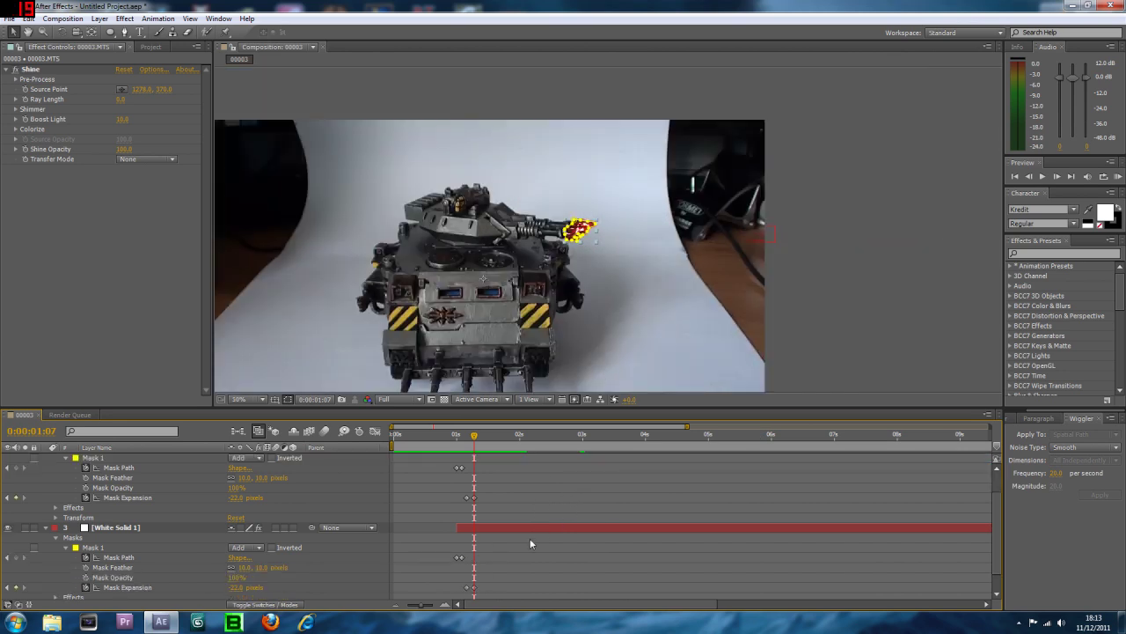
{"action": "left_click_drag", "start_coordinate": [422, 605], "coordinate": [394, 599]}
{"action": "left_click_drag", "start_coordinate": [987, 528], "coordinate": [448, 529]}
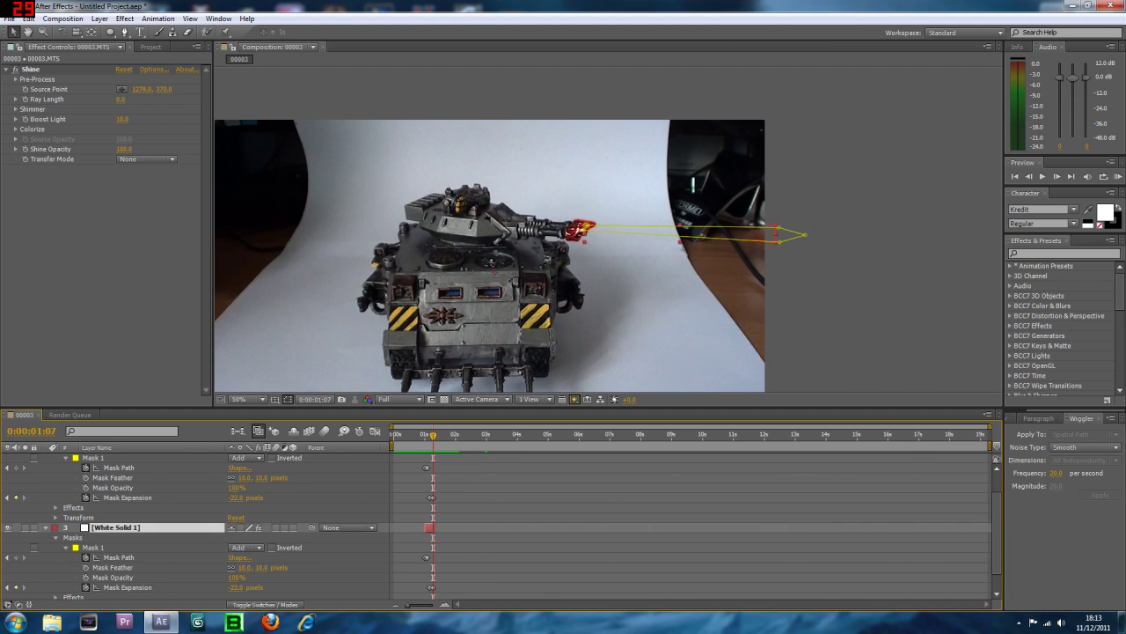
{"action": "scroll", "coordinate": [664, 504], "scroll_direction": "up", "scroll_amount": 3}
{"action": "left_click_drag", "start_coordinate": [989, 467], "coordinate": [437, 467]}
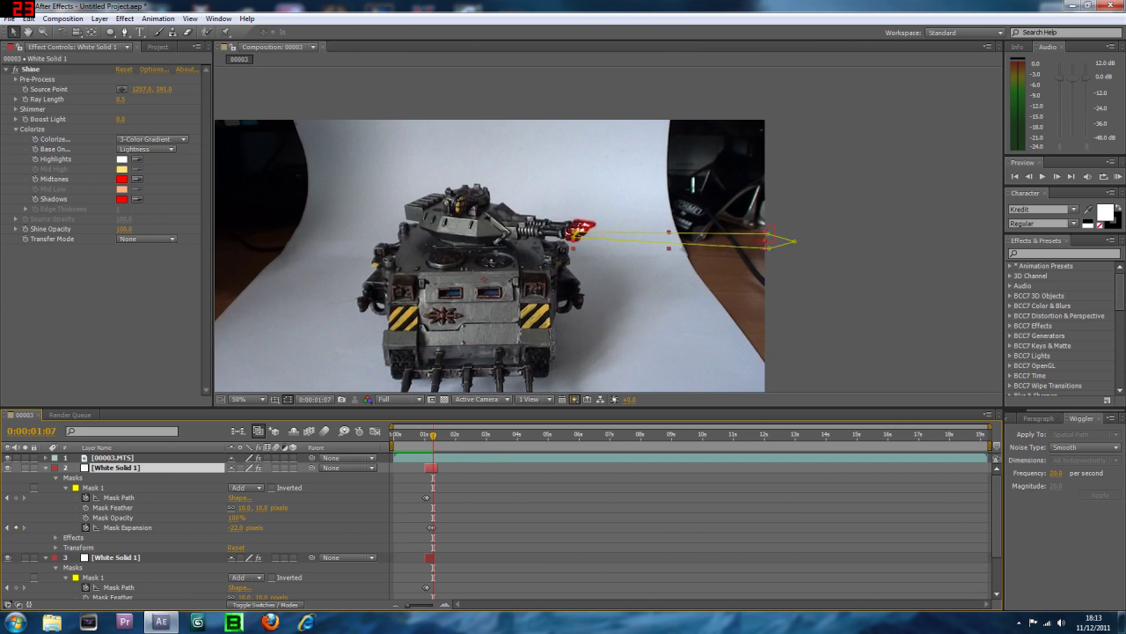
Trim the lower White Solid 1 layer's end exactly to 0:00:01:07, level with the upper one
{"action": "left_click", "coordinate": [446, 605]}
{"action": "left_click", "coordinate": [446, 604]}
{"action": "left_click", "coordinate": [446, 605]}
{"action": "left_click", "coordinate": [446, 604]}
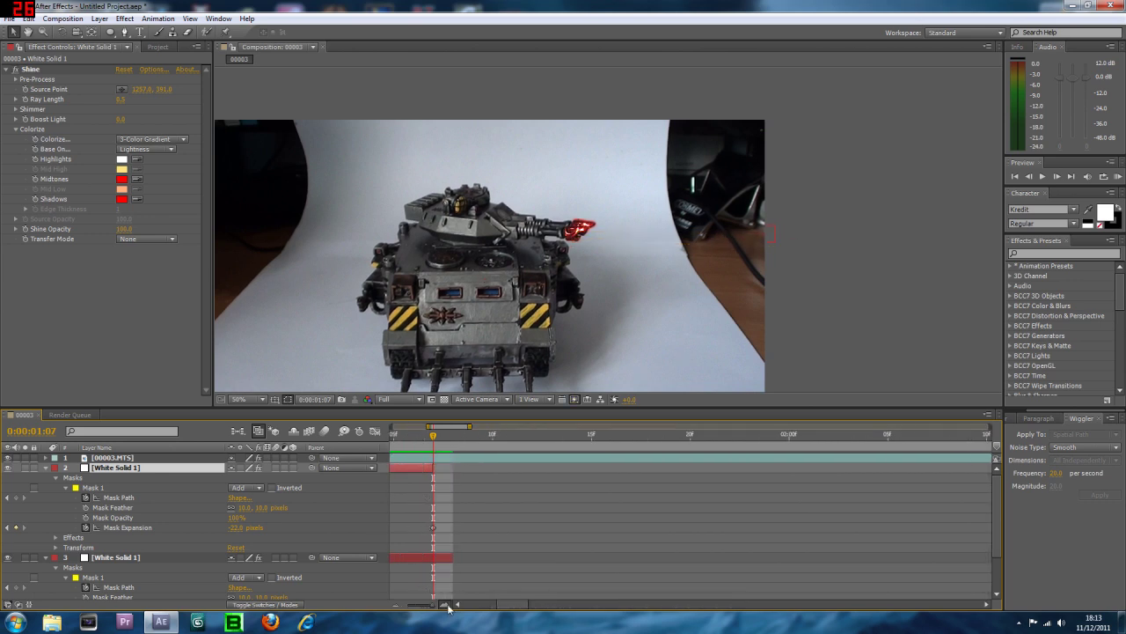
{"action": "left_click", "coordinate": [446, 605]}
{"action": "key", "text": "ctrl+Down"}
{"action": "key", "text": "alt+bracketright"}
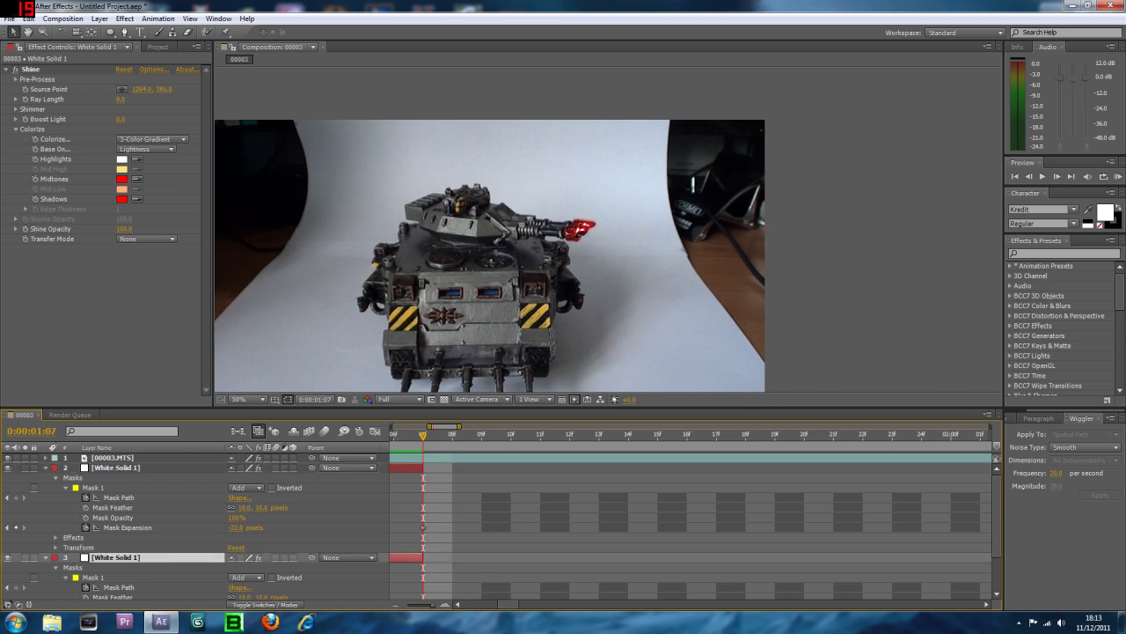
Go to 0:00:01:05 and collapse the properties of both White Solid 1 layers
{"action": "left_click_drag", "start_coordinate": [421, 436], "coordinate": [539, 450]}
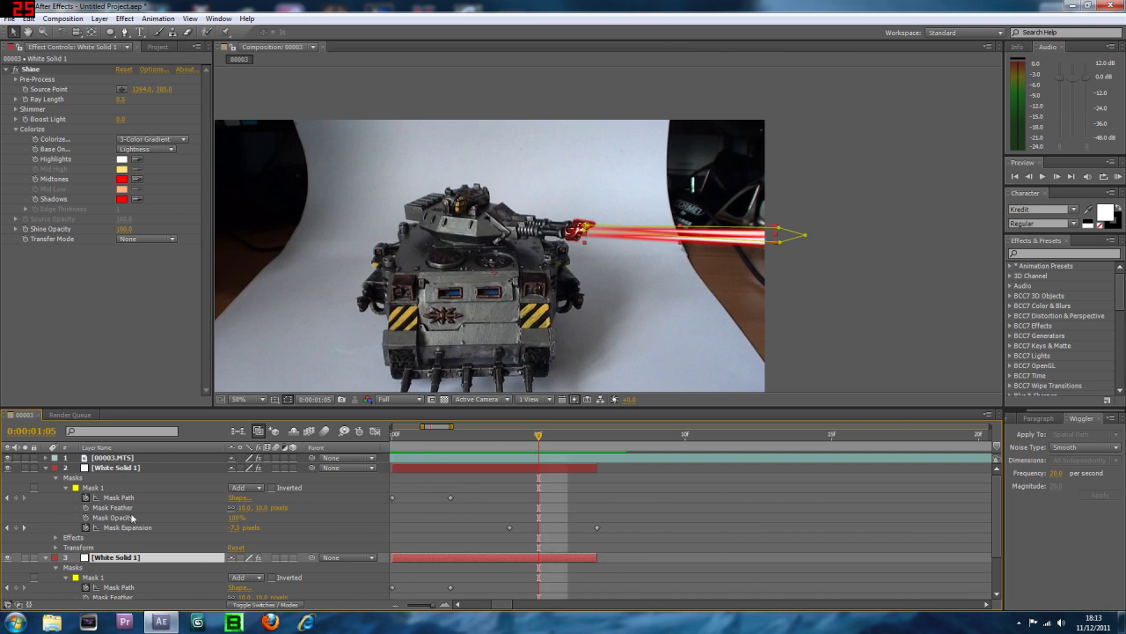
{"action": "left_click_drag", "start_coordinate": [437, 607], "coordinate": [422, 609]}
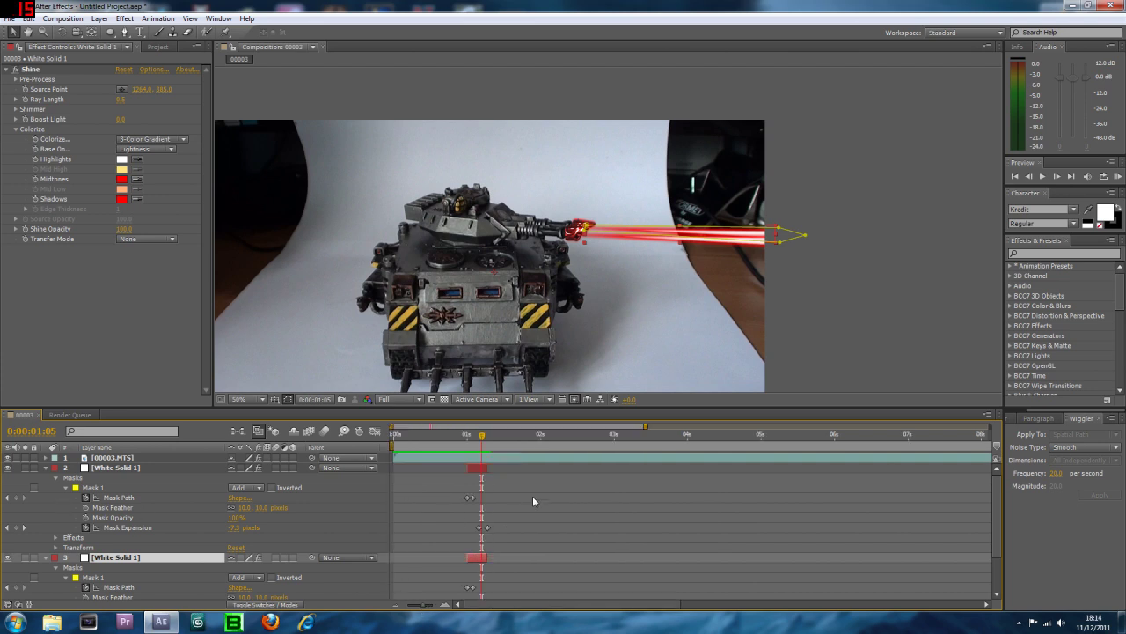
{"action": "left_click", "coordinate": [46, 468]}
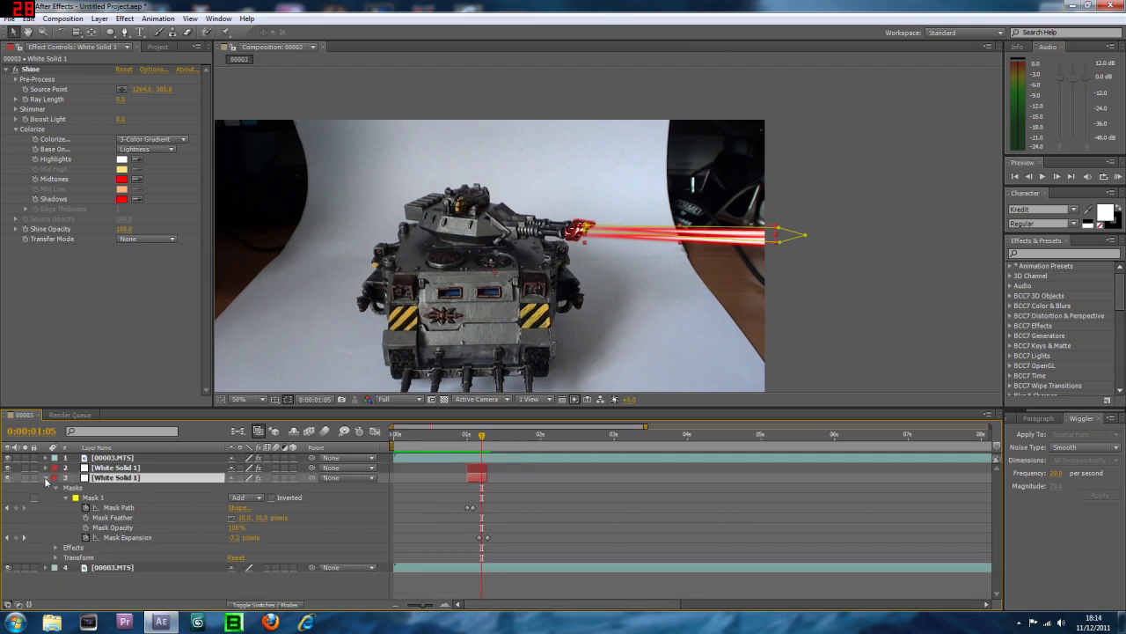
{"action": "left_click", "coordinate": [46, 477]}
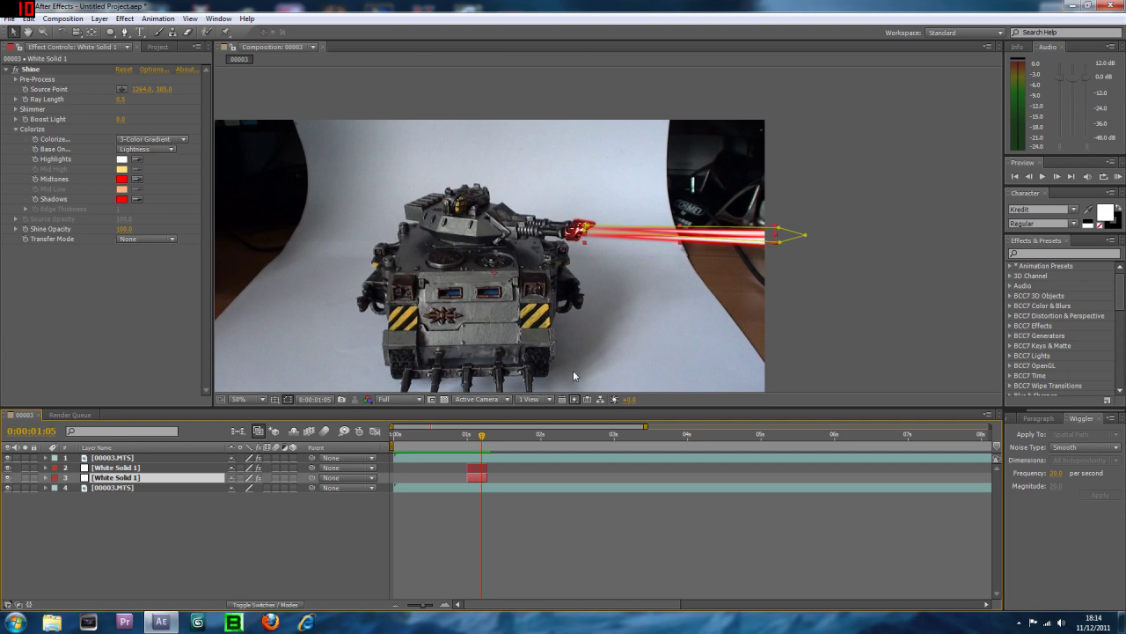
Move to 0:00:01:06 and duplicate the bottom 00003.MTS layer
{"action": "left_click_drag", "start_coordinate": [481, 435], "coordinate": [485, 437]}
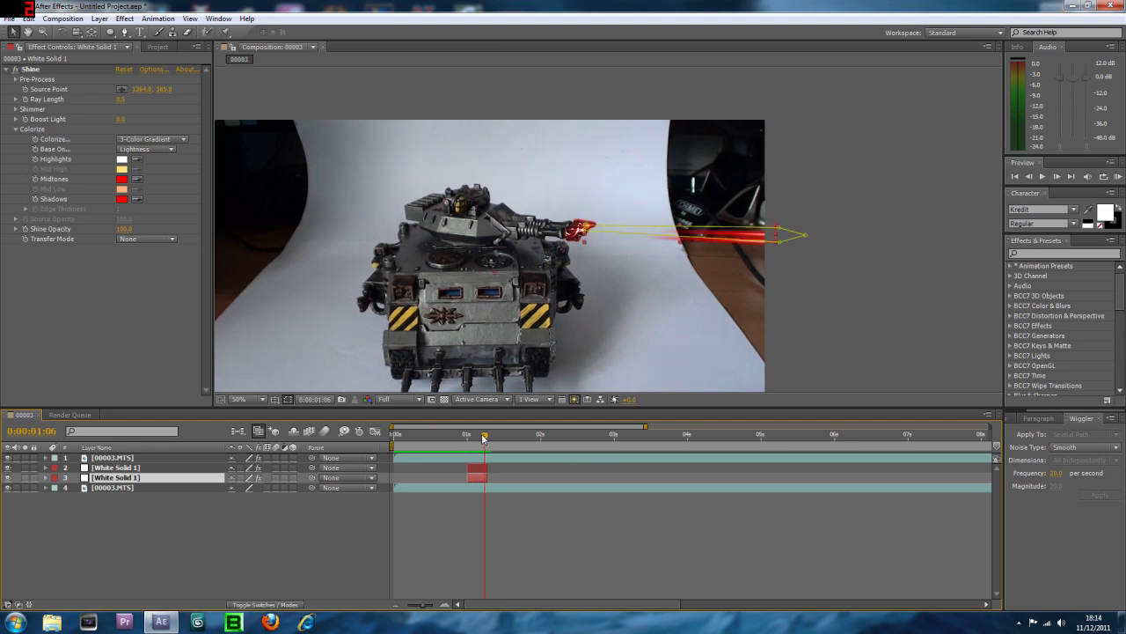
{"action": "left_click", "coordinate": [507, 486]}
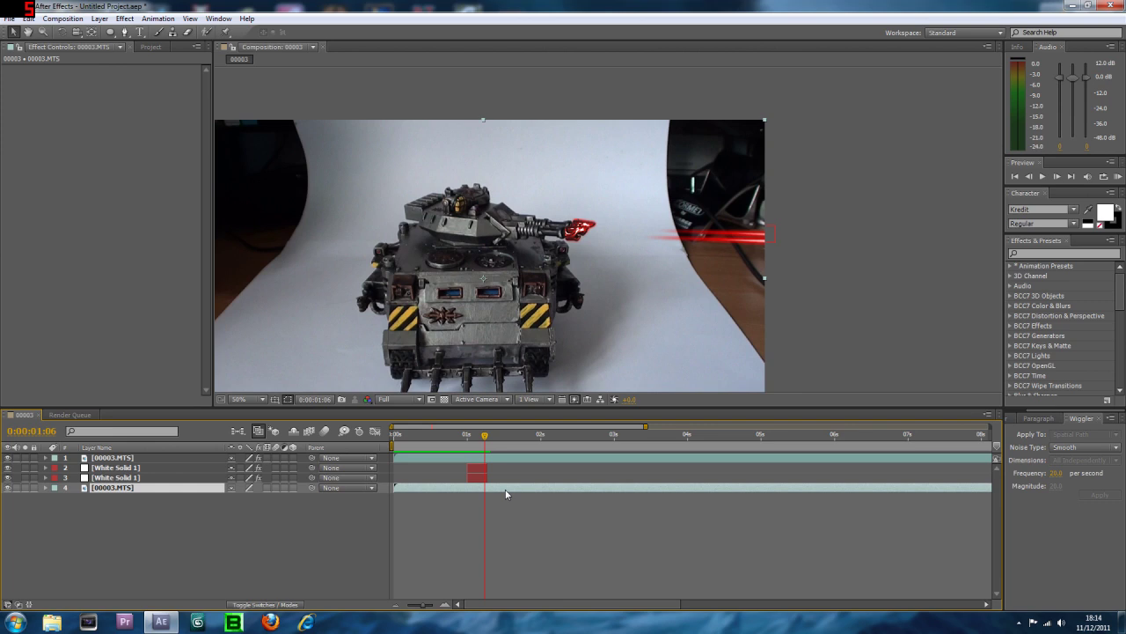
{"action": "key", "text": "ctrl+d"}
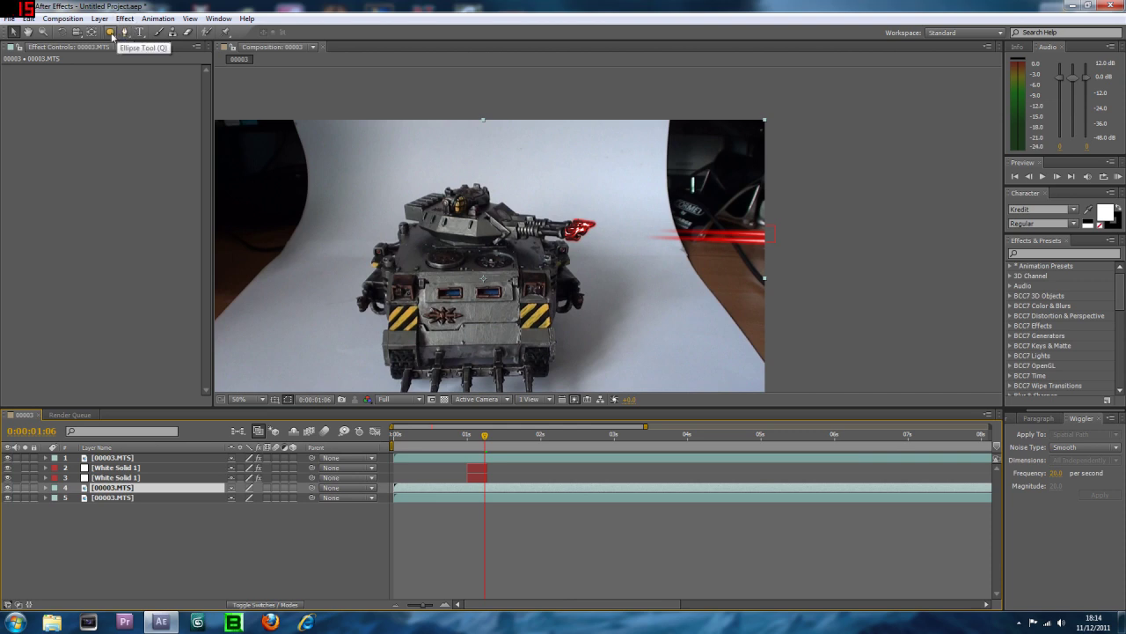
Draw a large elliptical mask on the duplicated footage layer, extending from the gun's muzzle past the frame's right edge
{"action": "left_click", "coordinate": [110, 34]}
{"action": "left_click_drag", "start_coordinate": [579, 112], "coordinate": [854, 423]}
{"action": "left_click", "coordinate": [12, 33]}
{"action": "left_click_drag", "start_coordinate": [580, 263], "coordinate": [572, 234]}
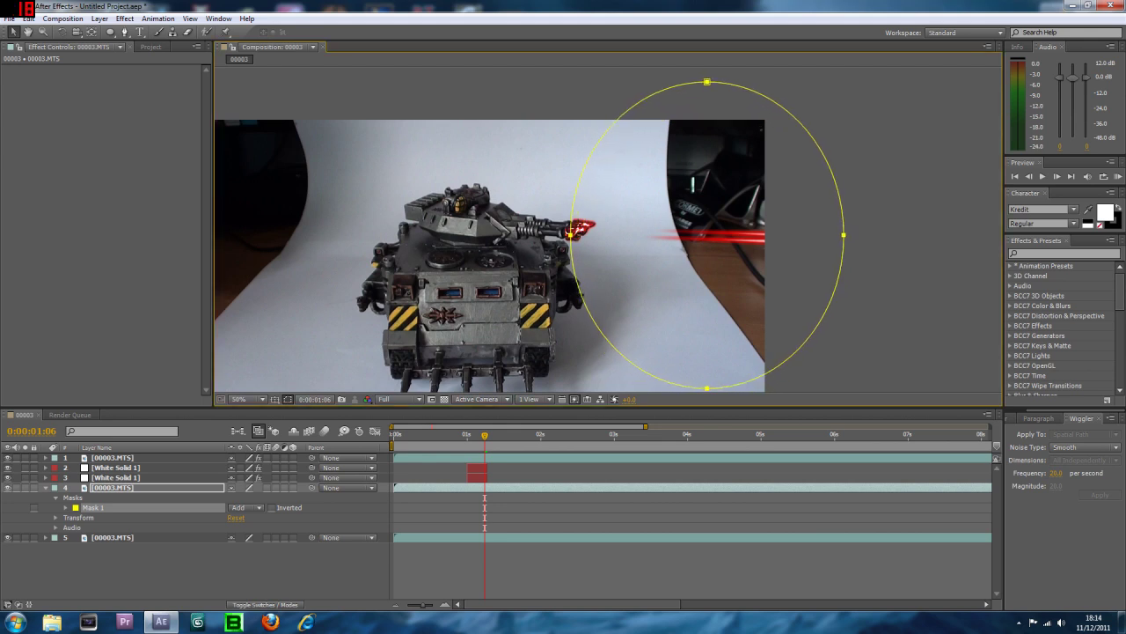
Stretch the bottom of the elliptical mask downward into an egg shape and nudge its left point onto the muzzle
{"action": "left_click", "coordinate": [848, 291]}
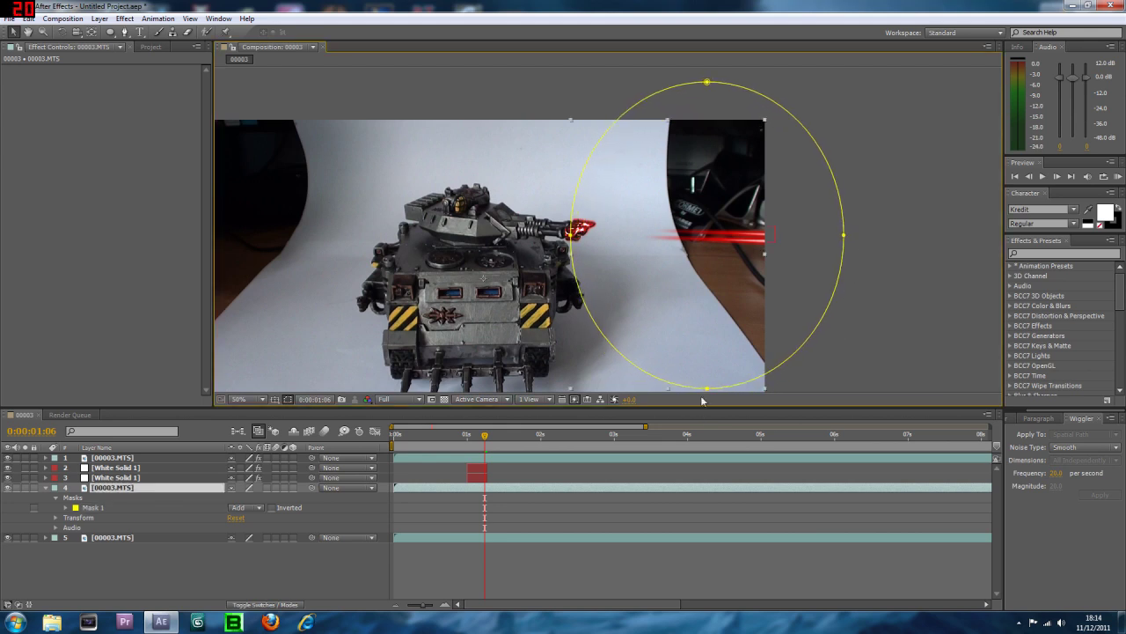
{"action": "scroll", "coordinate": [528, 229], "scroll_direction": "down", "scroll_amount": 3}
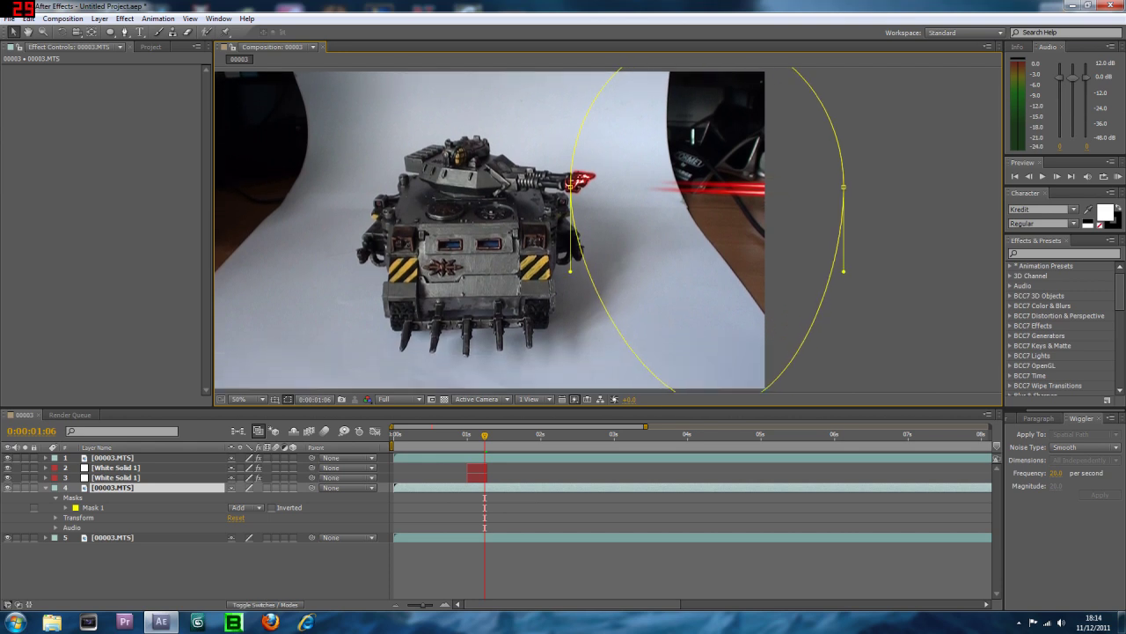
{"action": "left_click", "coordinate": [93, 507]}
{"action": "scroll", "coordinate": [607, 228], "scroll_direction": "up", "scroll_amount": 2}
{"action": "scroll", "coordinate": [607, 229], "scroll_direction": "down", "scroll_amount": 4}
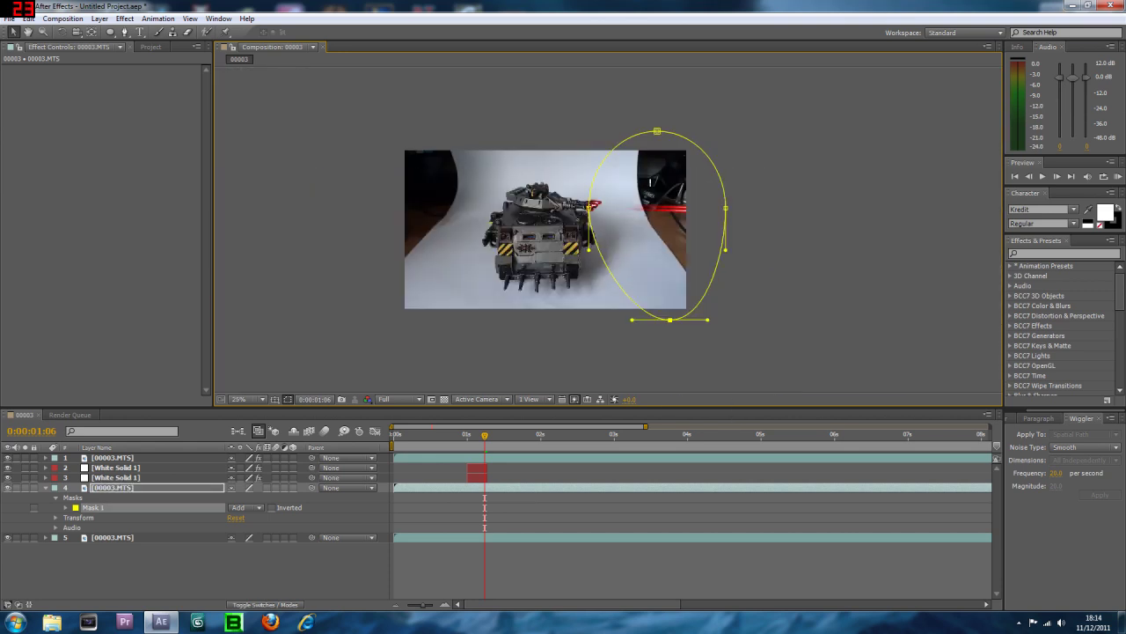
{"action": "scroll", "coordinate": [391, 275], "scroll_direction": "up", "scroll_amount": 2}
{"action": "left_click_drag", "start_coordinate": [390, 275], "coordinate": [374, 298]}
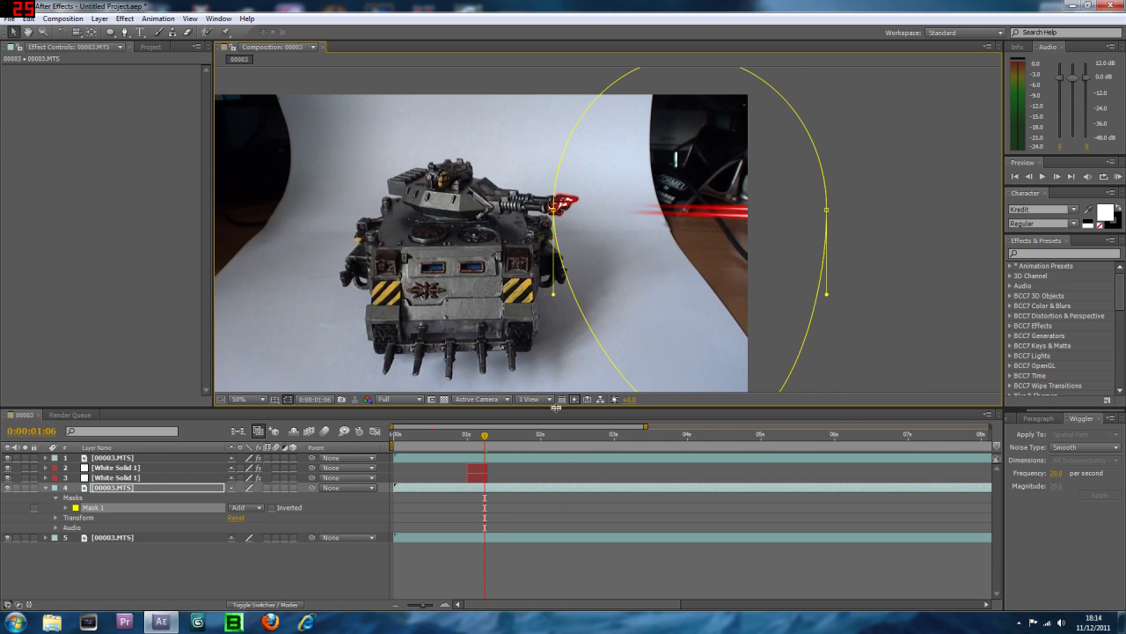
{"action": "left_click_drag", "start_coordinate": [556, 408], "coordinate": [558, 436]}
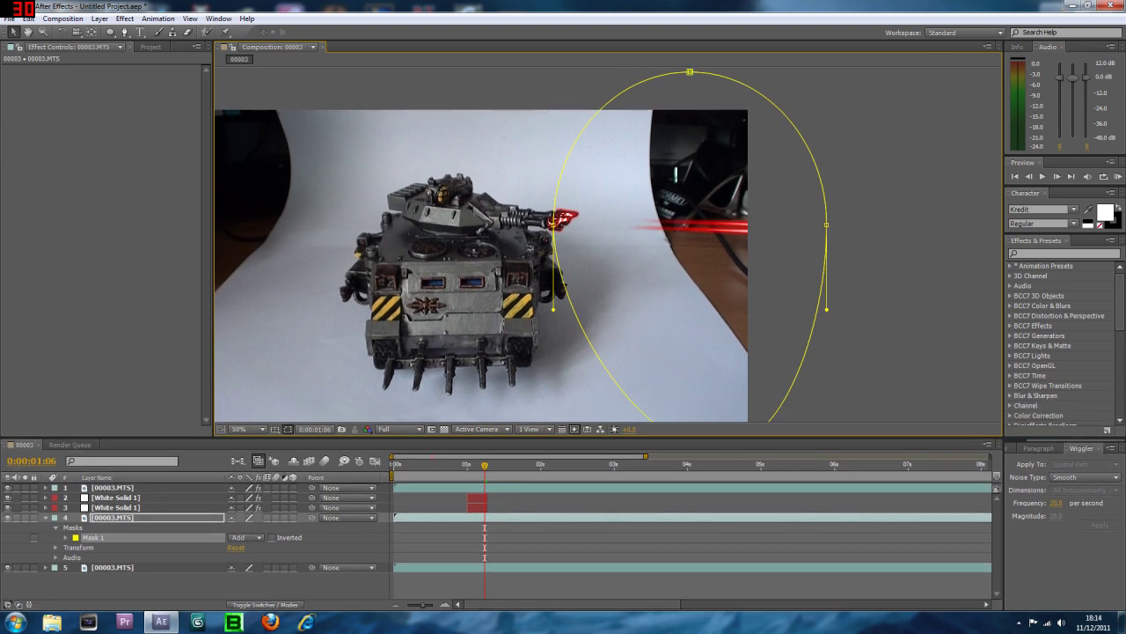
{"action": "left_click_drag", "start_coordinate": [554, 224], "coordinate": [549, 223]}
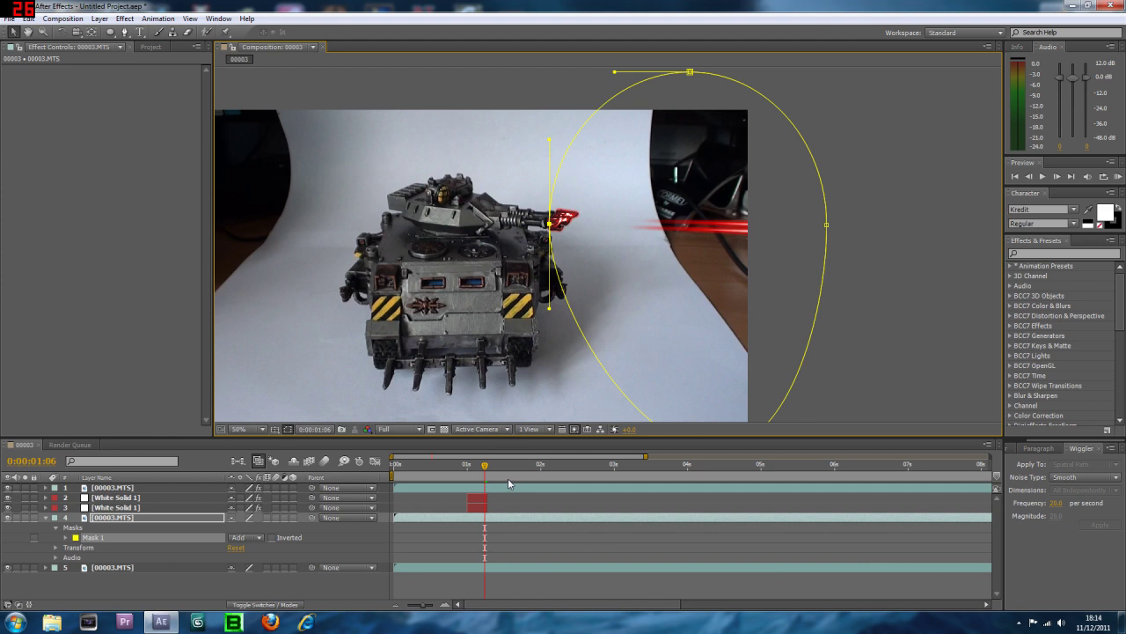
Apply Shine to the masked footage duplicate with Ray Length 0 and the Colorize Midtones set to the red of the Shadows
{"action": "left_click", "coordinate": [124, 18]}
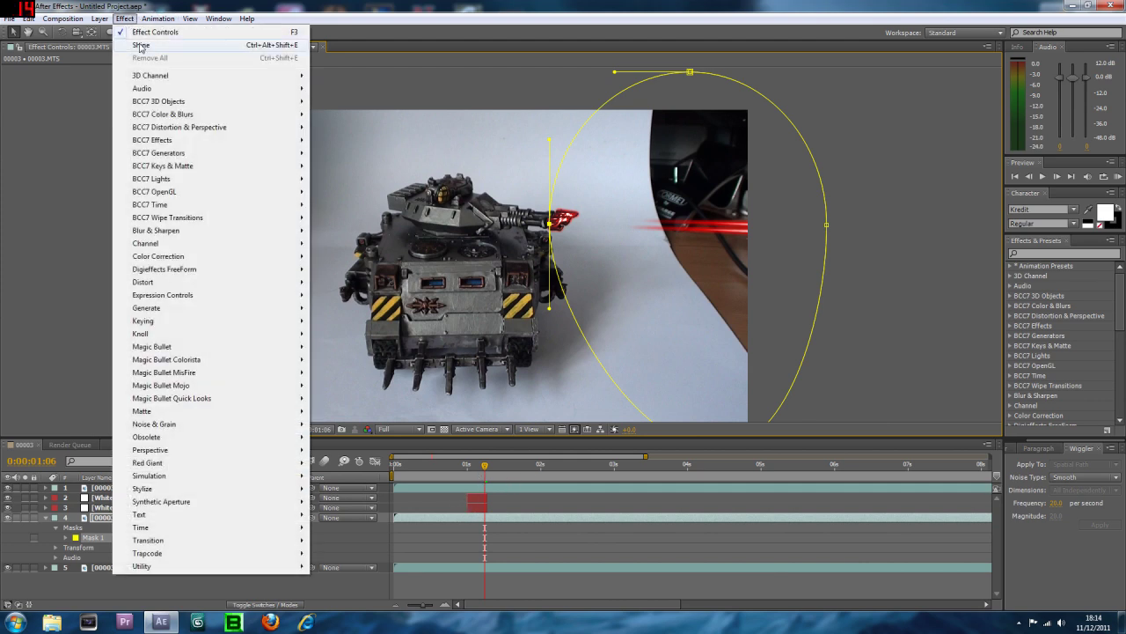
{"action": "left_click", "coordinate": [140, 46]}
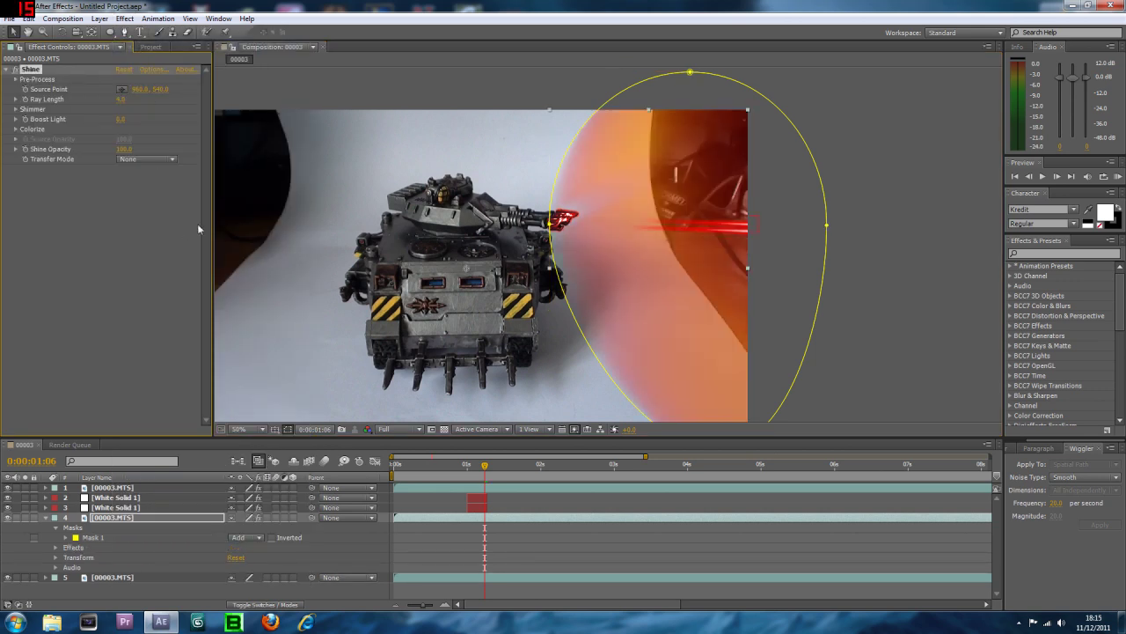
{"action": "left_click_drag", "start_coordinate": [121, 100], "coordinate": [111, 100]}
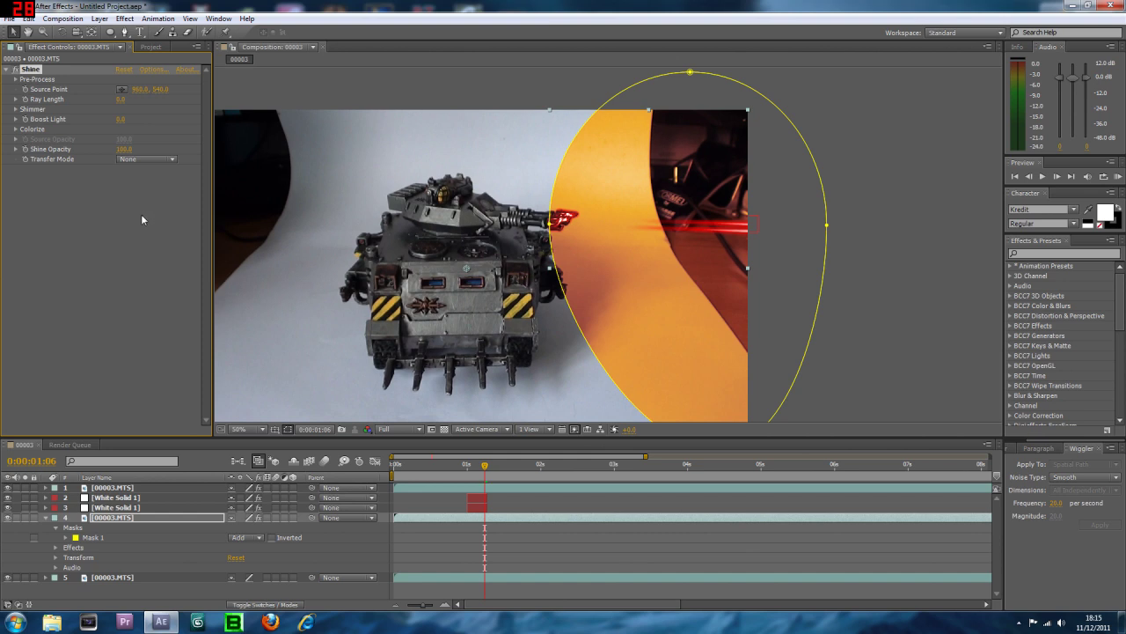
{"action": "left_click", "coordinate": [16, 129]}
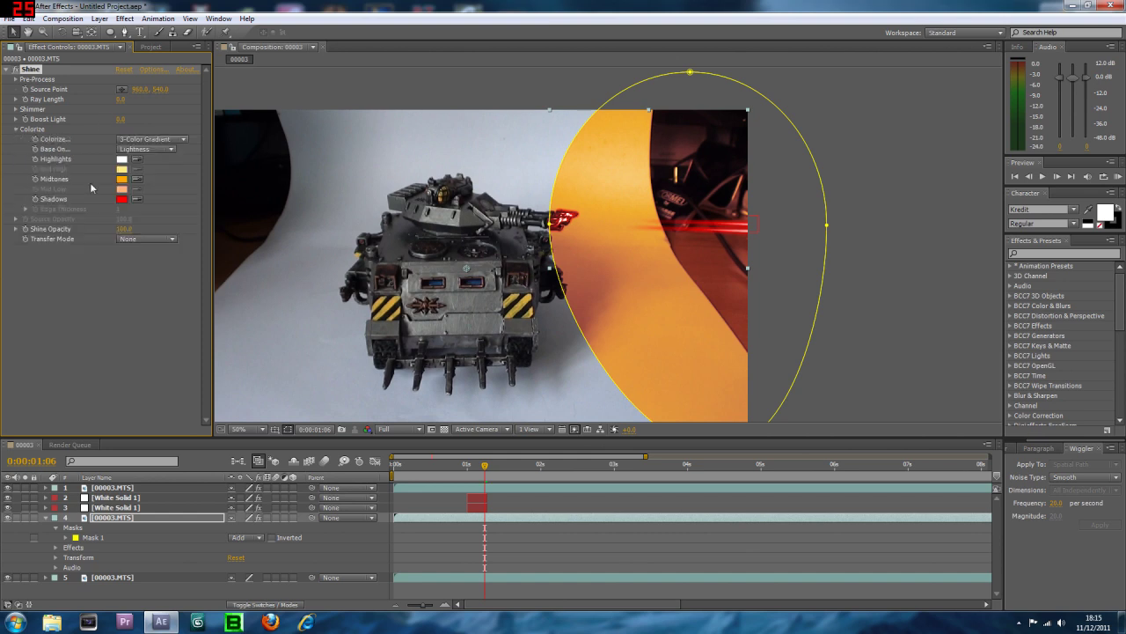
{"action": "left_click", "coordinate": [139, 179]}
{"action": "left_click", "coordinate": [122, 199]}
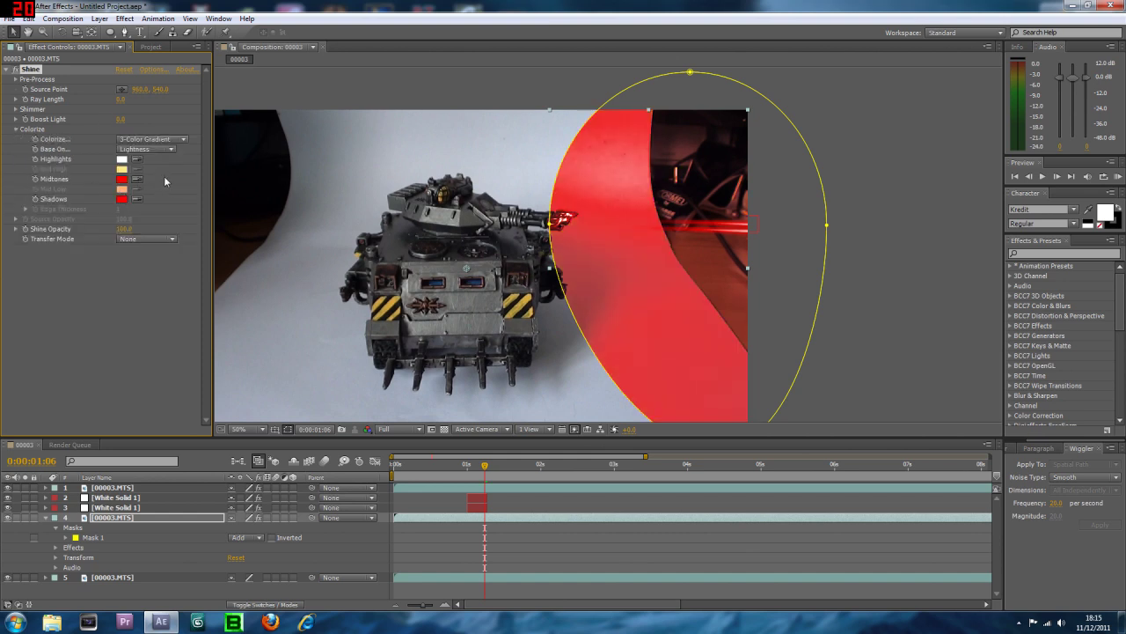
Set the Mask Feather of the egg-shaped Mask 1 to 150 pixels
{"action": "left_click", "coordinate": [69, 537]}
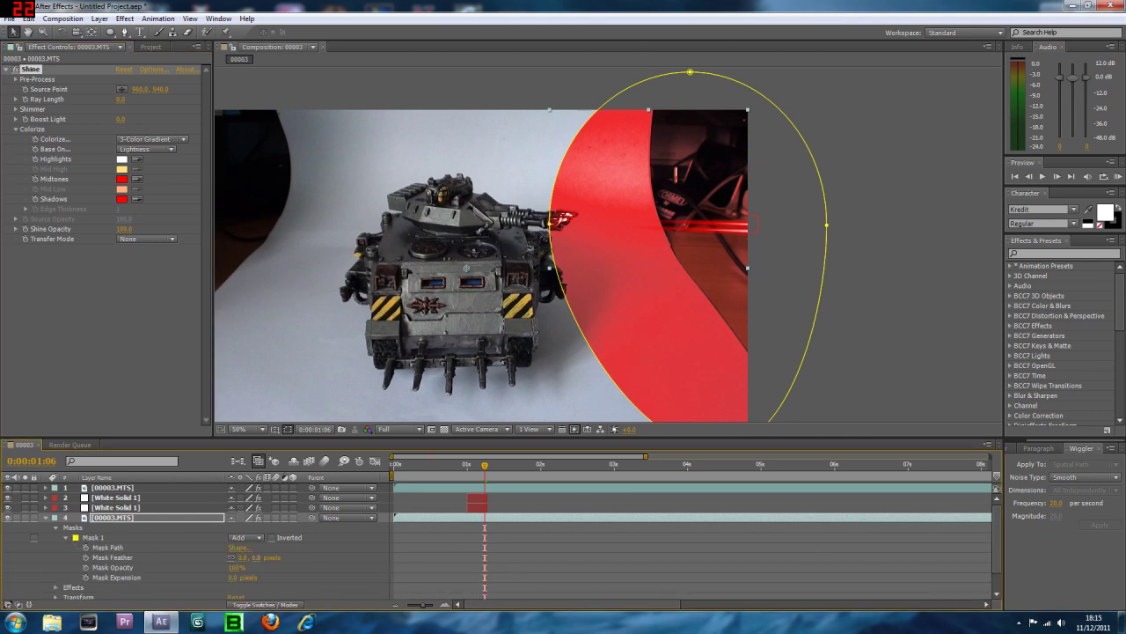
{"action": "left_click_drag", "start_coordinate": [244, 557], "coordinate": [411, 557]}
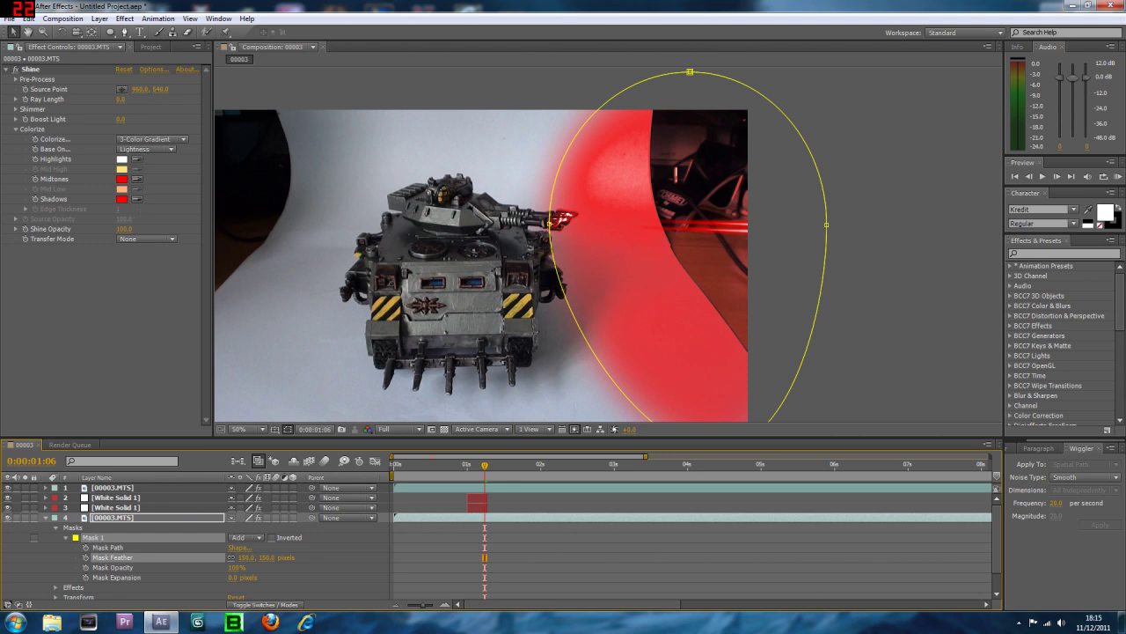
Place Shine's Source Point on the gun's muzzle at 1246, 380 and try a slight Ray Length adjustment
{"action": "left_click", "coordinate": [122, 90]}
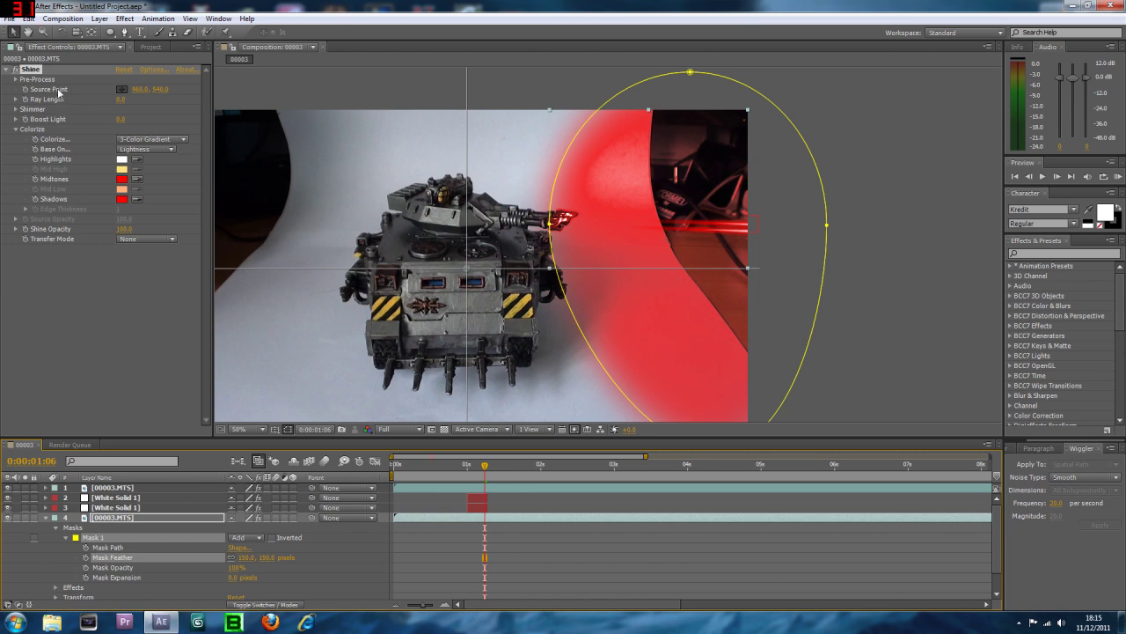
{"action": "left_click", "coordinate": [551, 222]}
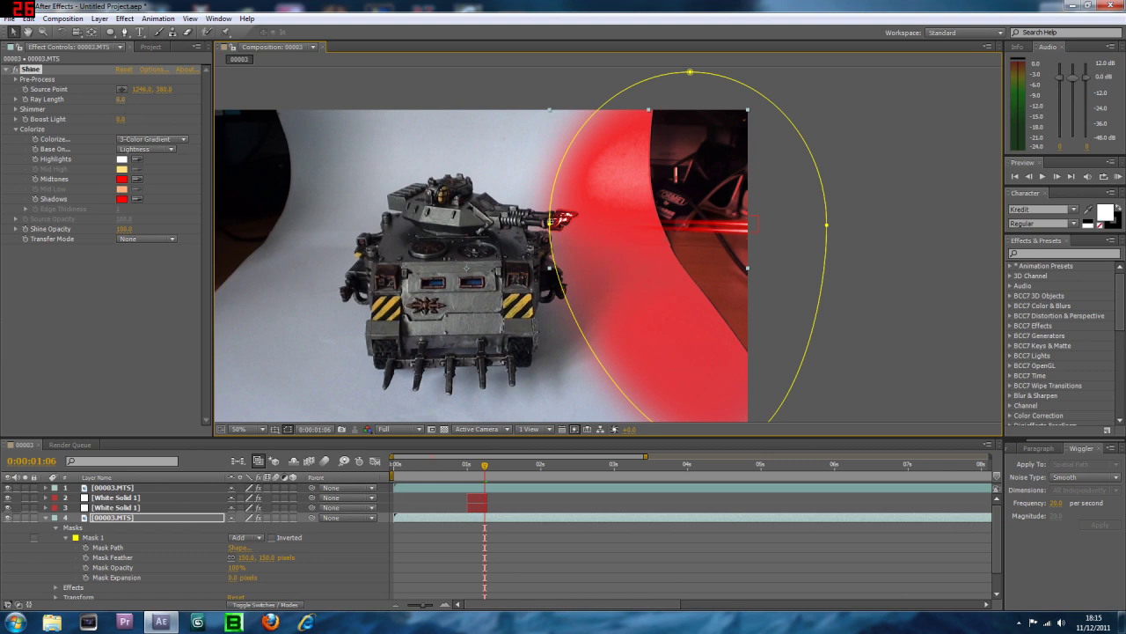
{"action": "left_click_drag", "start_coordinate": [121, 98], "coordinate": [124, 99]}
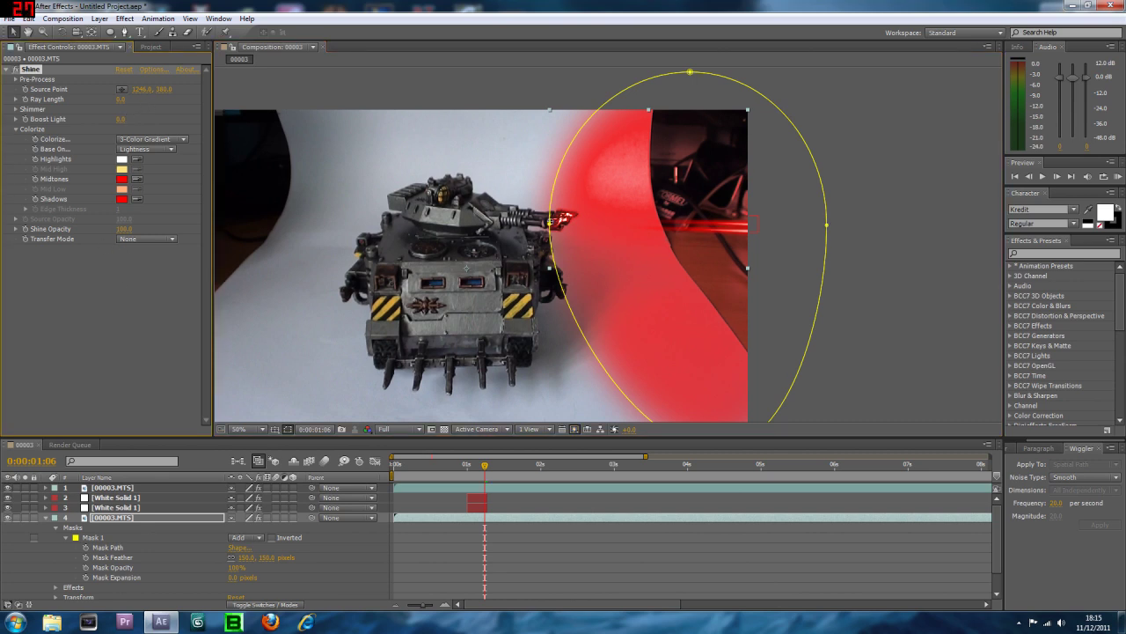
Set the Shine Opacity to 67 and inspect the red light at 0:00:01:00 and 0:00:01:01
{"action": "left_click_drag", "start_coordinate": [124, 229], "coordinate": [80, 229]}
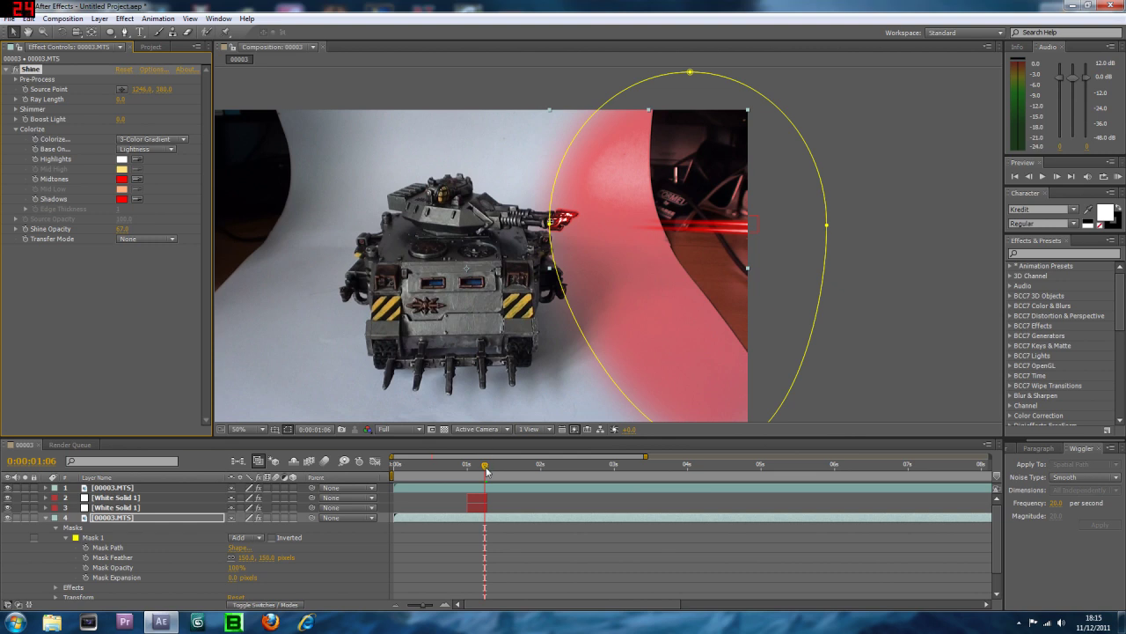
{"action": "left_click_drag", "start_coordinate": [484, 469], "coordinate": [467, 467]}
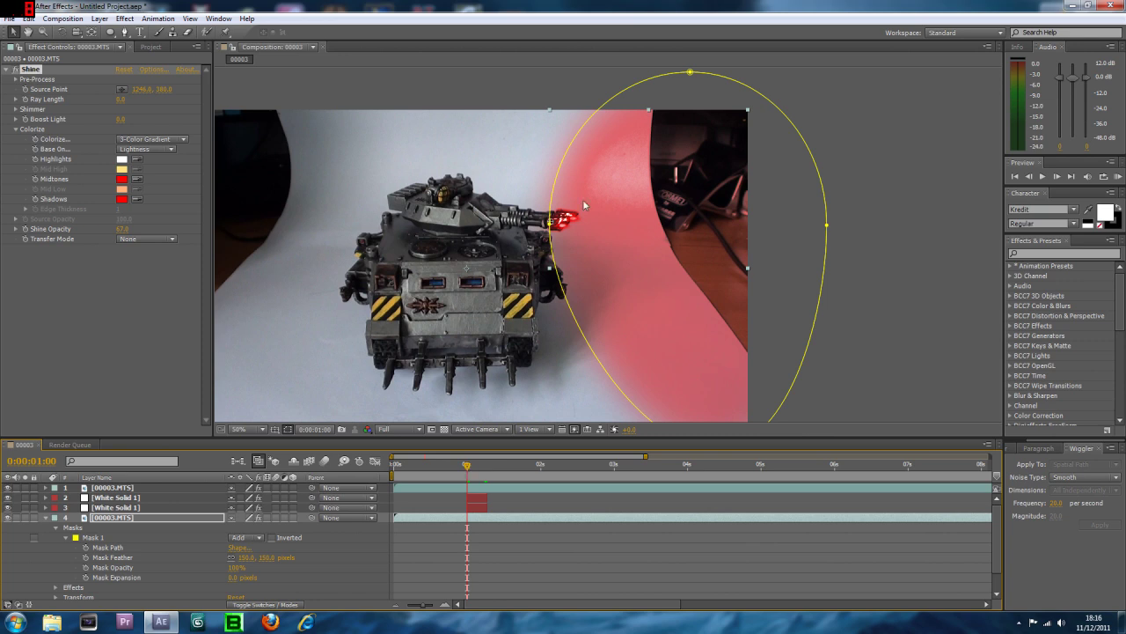
{"action": "left_click_drag", "start_coordinate": [466, 467], "coordinate": [470, 467]}
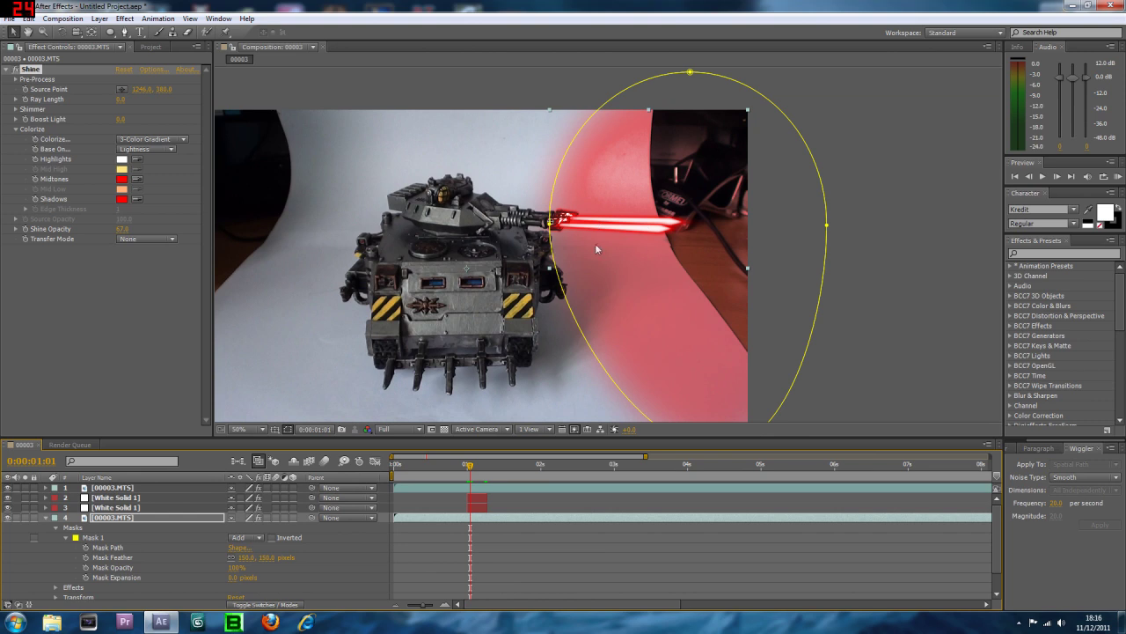
Trim the masked red-light footage layer to run from 0:00:01:01 to 0:00:01:08
{"action": "left_click", "coordinate": [395, 517]}
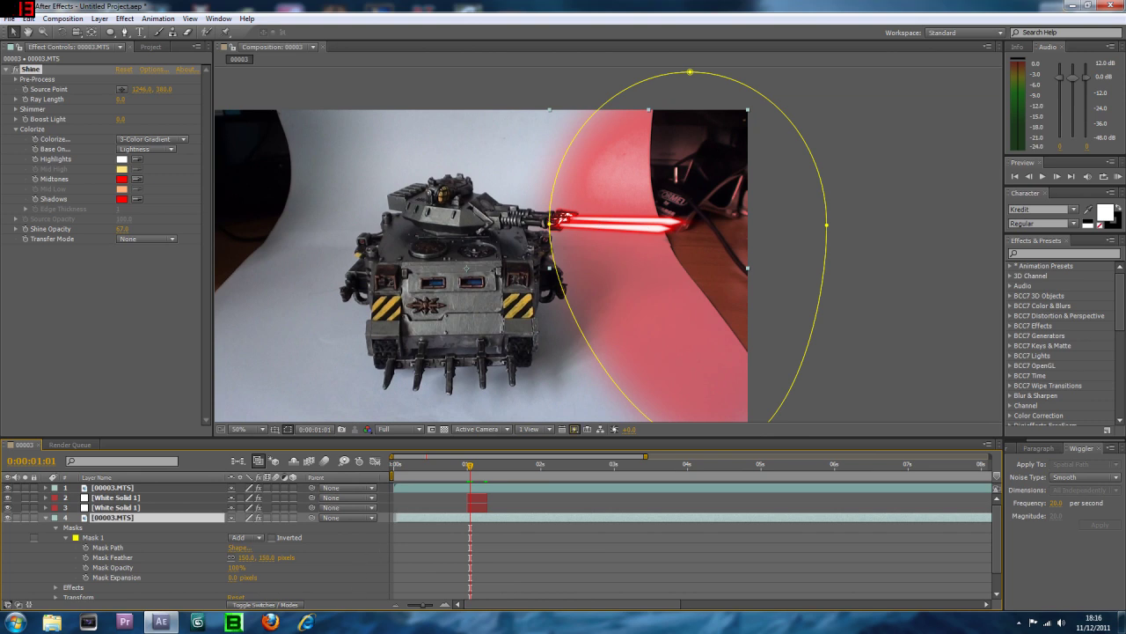
{"action": "left_click_drag", "start_coordinate": [473, 463], "coordinate": [470, 468]}
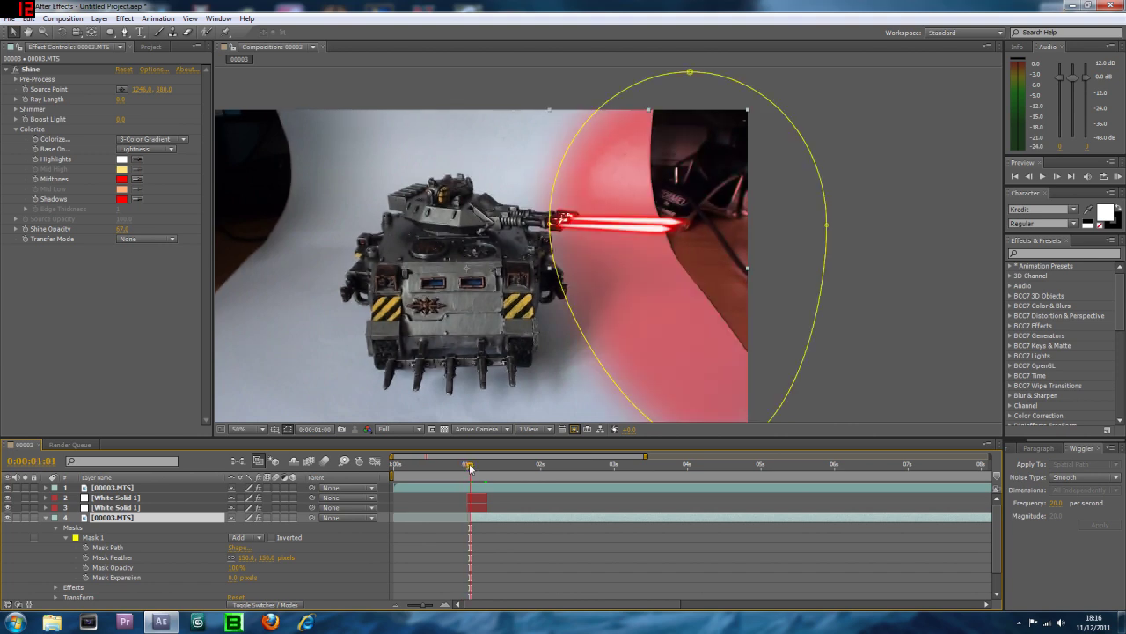
{"action": "left_click_drag", "start_coordinate": [470, 468], "coordinate": [485, 468]}
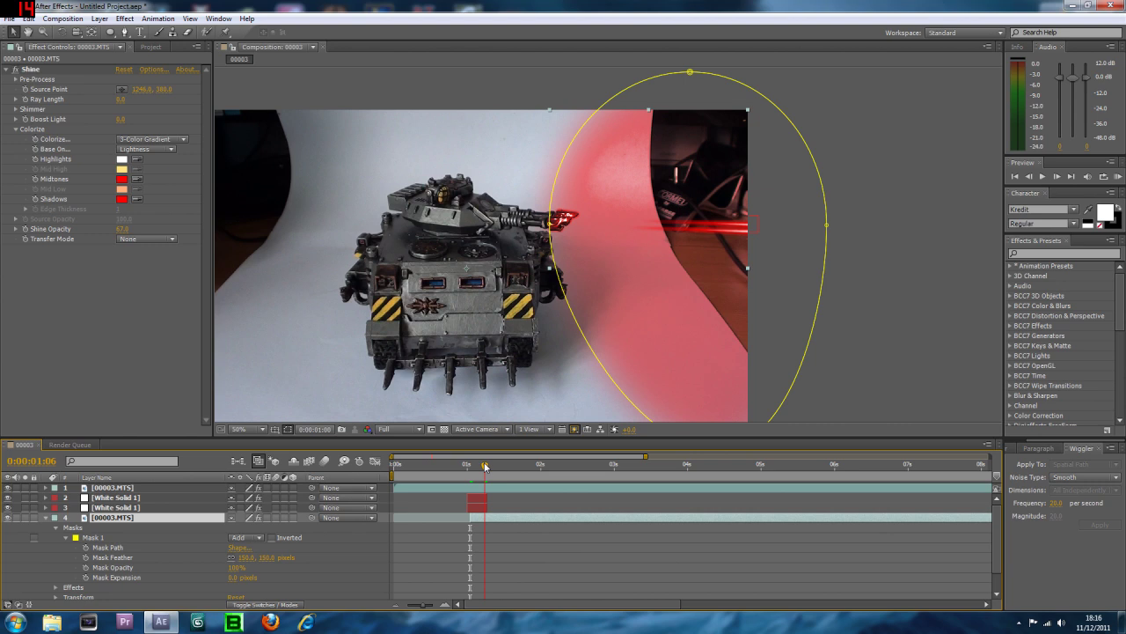
{"action": "left_click_drag", "start_coordinate": [486, 466], "coordinate": [488, 467]}
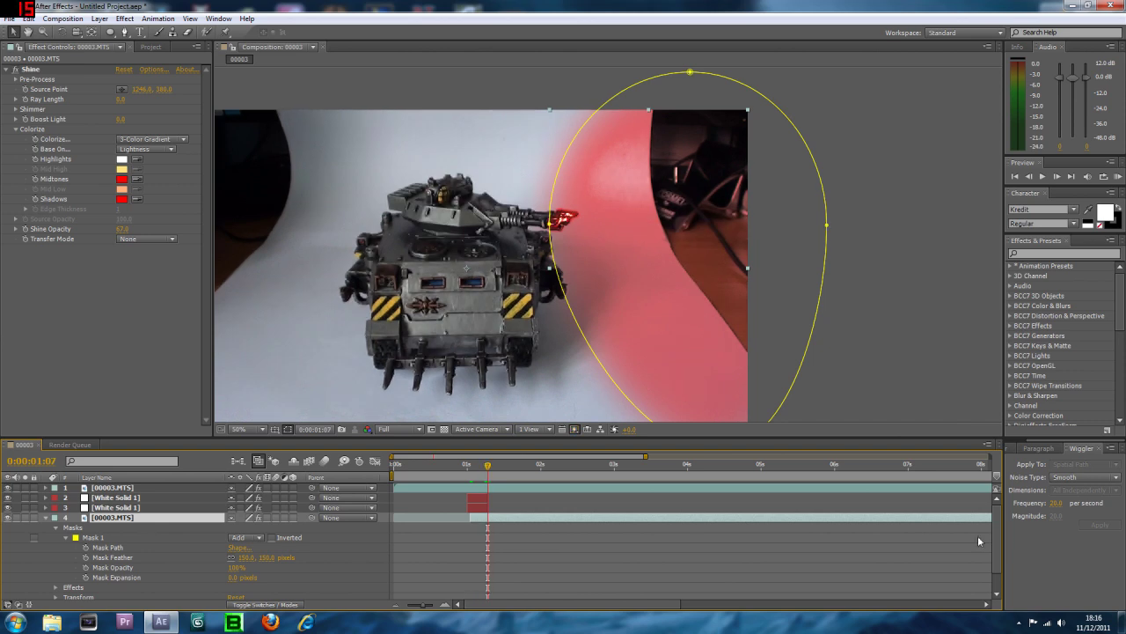
{"action": "left_click_drag", "start_coordinate": [421, 603], "coordinate": [404, 607]}
{"action": "left_click_drag", "start_coordinate": [988, 521], "coordinate": [439, 520]}
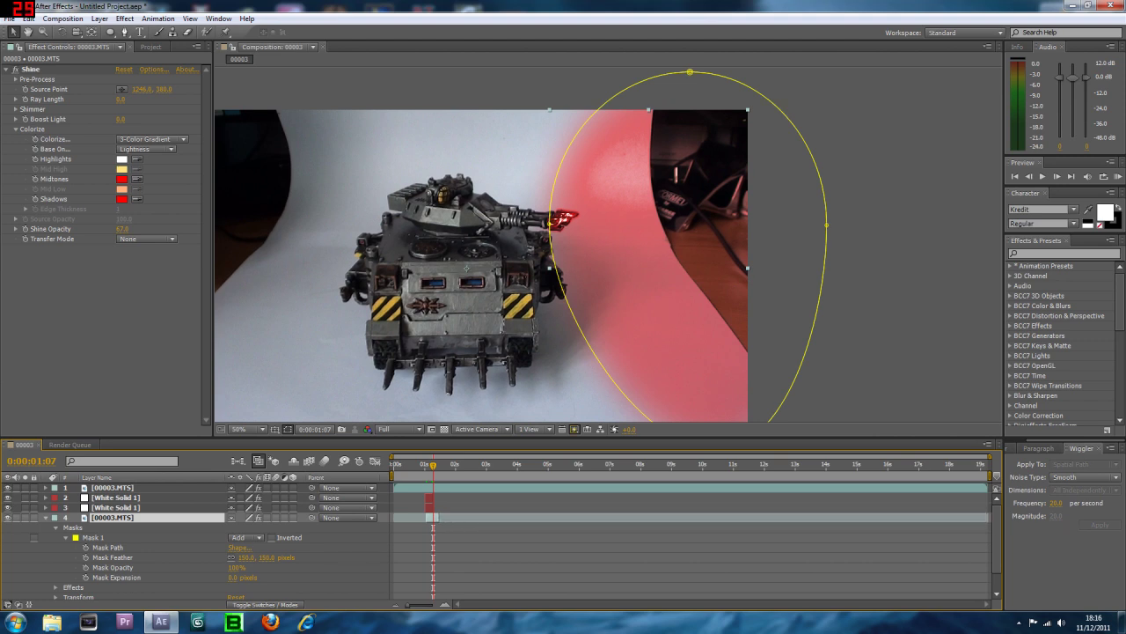
Add a 100% Opacity keyframe to the masked red-light layer at 0:00:01:05
{"action": "left_click", "coordinate": [445, 605]}
{"action": "left_click", "coordinate": [445, 604]}
{"action": "left_click", "coordinate": [445, 605]}
{"action": "left_click", "coordinate": [445, 605]}
{"action": "left_click", "coordinate": [457, 604]}
{"action": "left_click", "coordinate": [458, 604]}
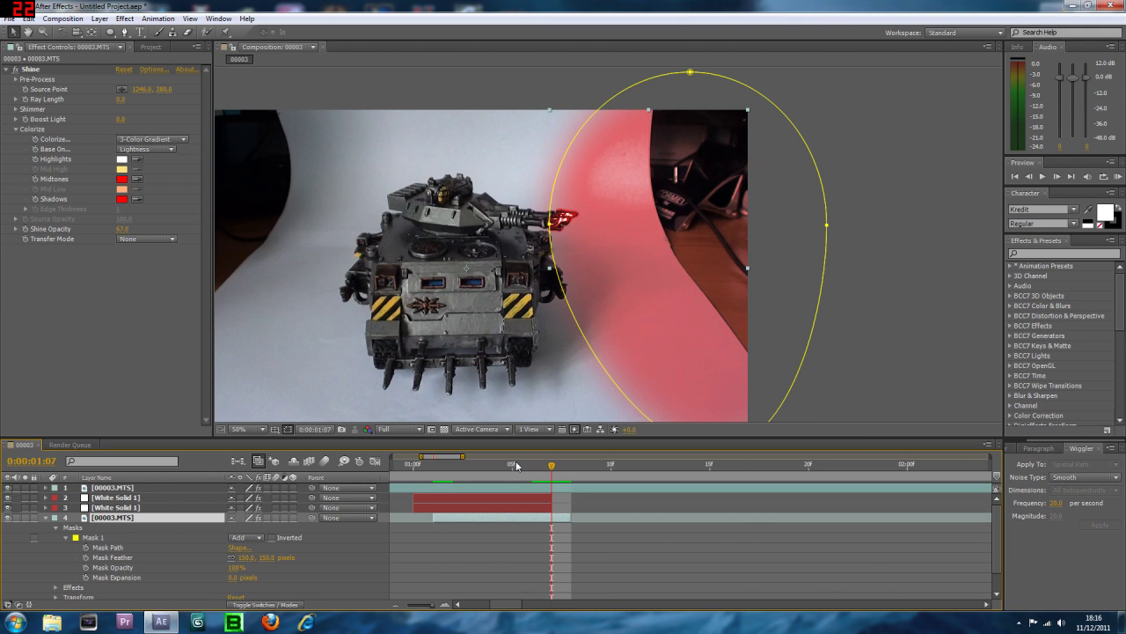
{"action": "left_click", "coordinate": [493, 466]}
{"action": "left_click_drag", "start_coordinate": [493, 466], "coordinate": [506, 468]}
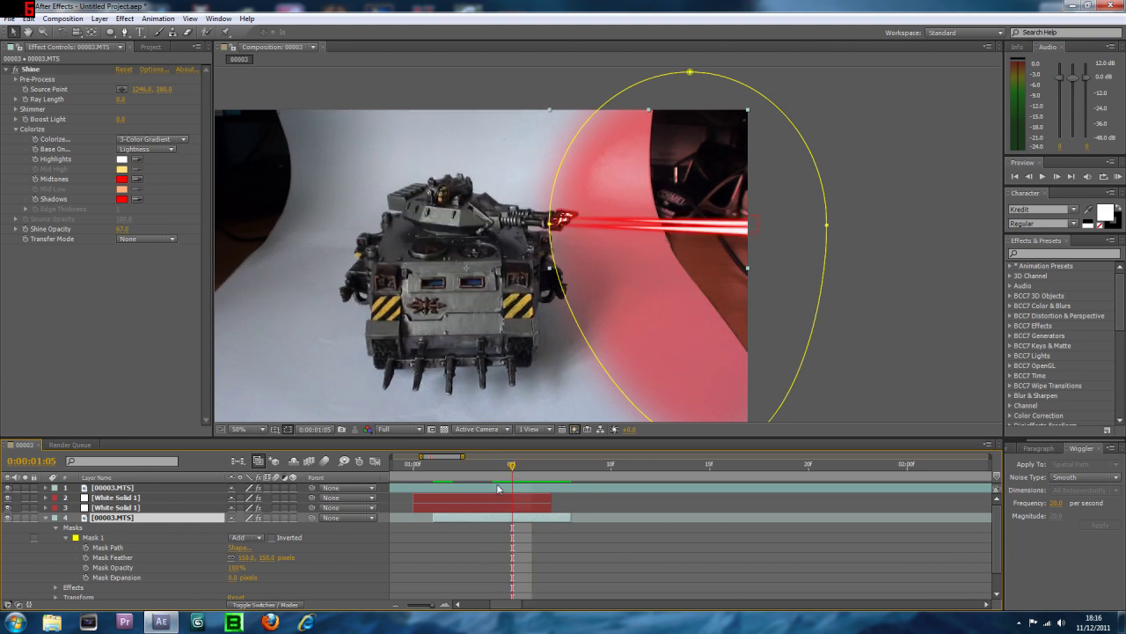
{"action": "scroll", "coordinate": [157, 561], "scroll_direction": "down", "scroll_amount": 1}
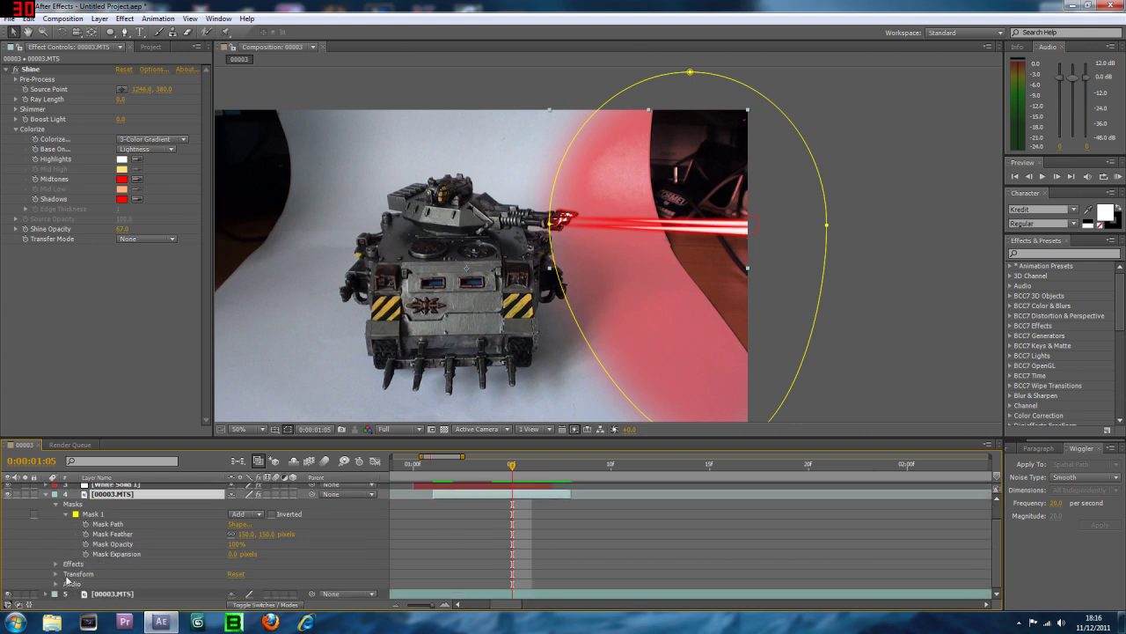
{"action": "left_click", "coordinate": [56, 573]}
{"action": "left_click", "coordinate": [76, 594]}
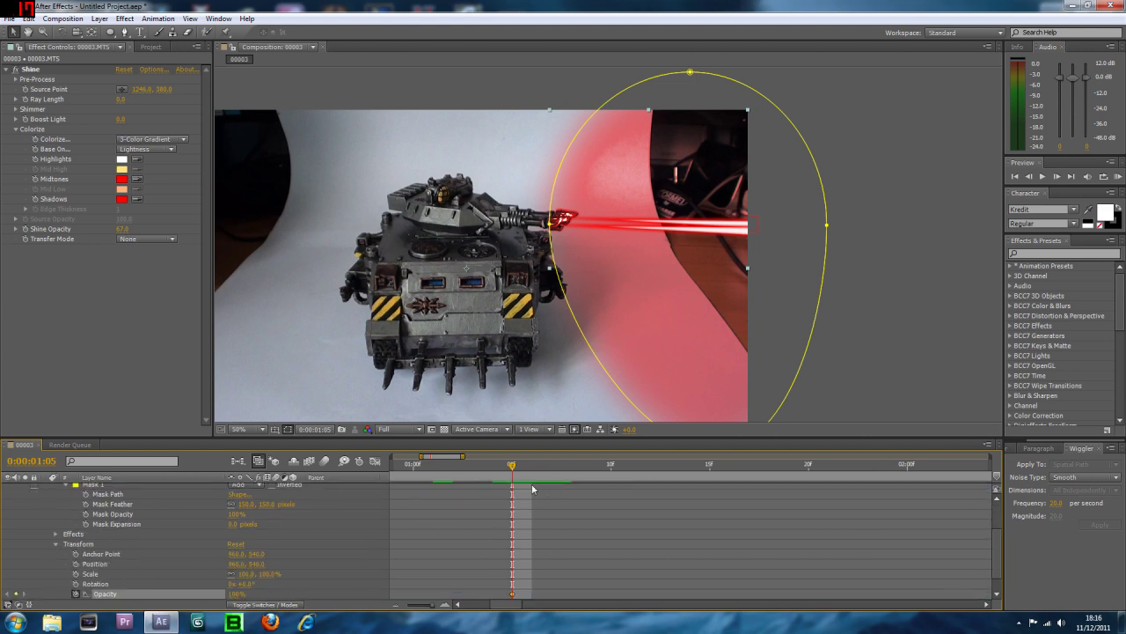
Keyframe the masked red-light layer's Opacity to 0% at 0:00:01:08 so the light fades out
{"action": "scroll", "coordinate": [517, 479], "scroll_direction": "up", "scroll_amount": 3}
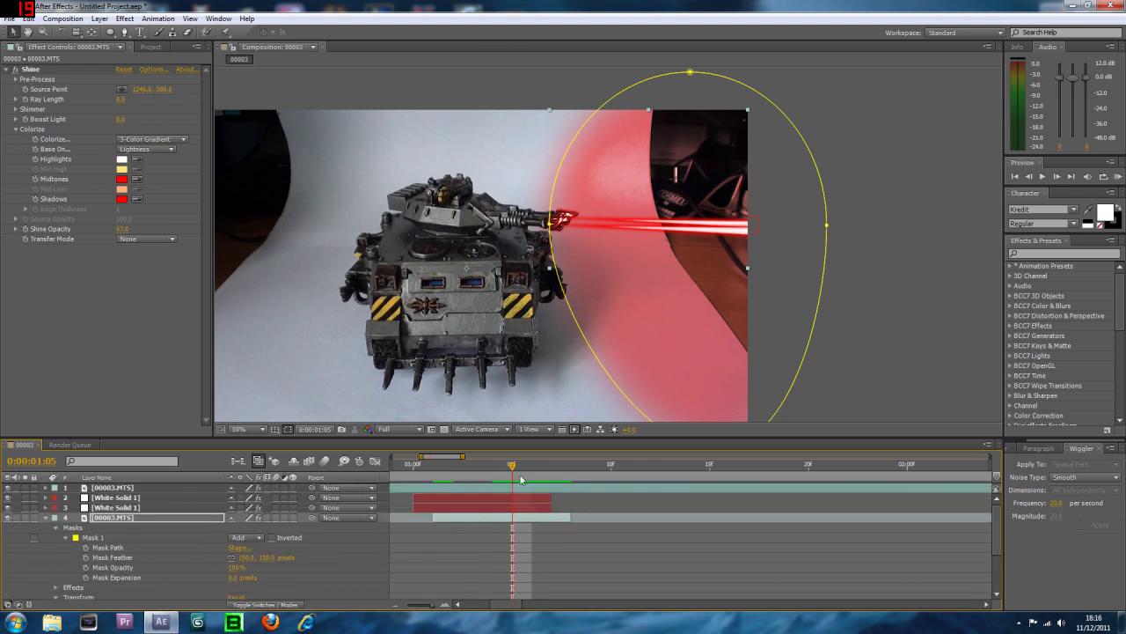
{"action": "left_click_drag", "start_coordinate": [513, 469], "coordinate": [572, 473]}
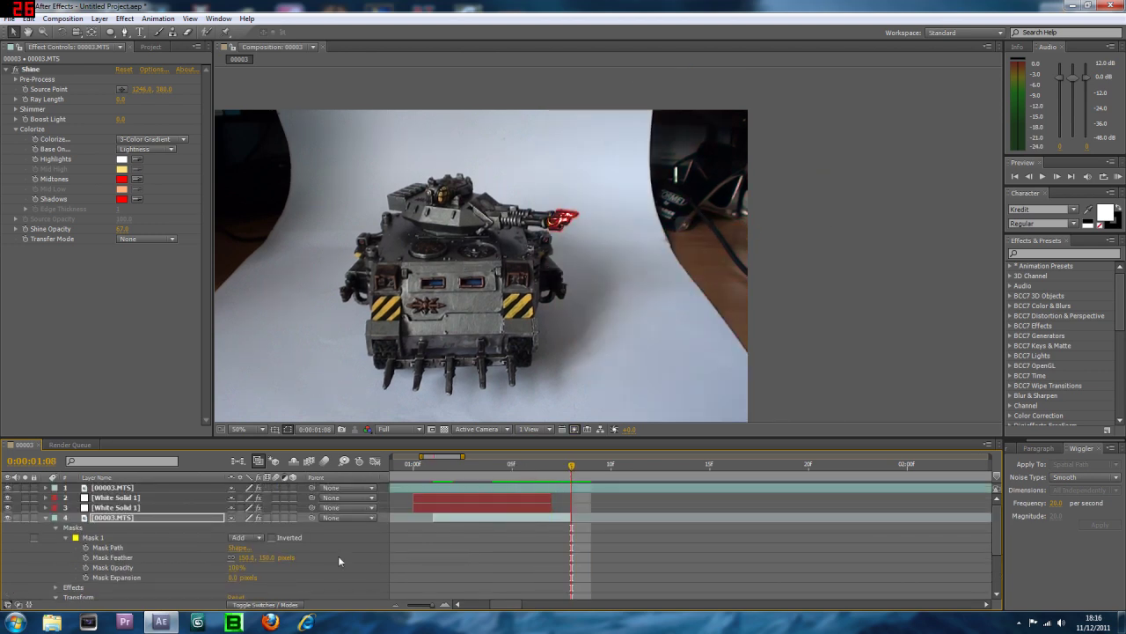
{"action": "scroll", "coordinate": [200, 581], "scroll_direction": "down", "scroll_amount": 3}
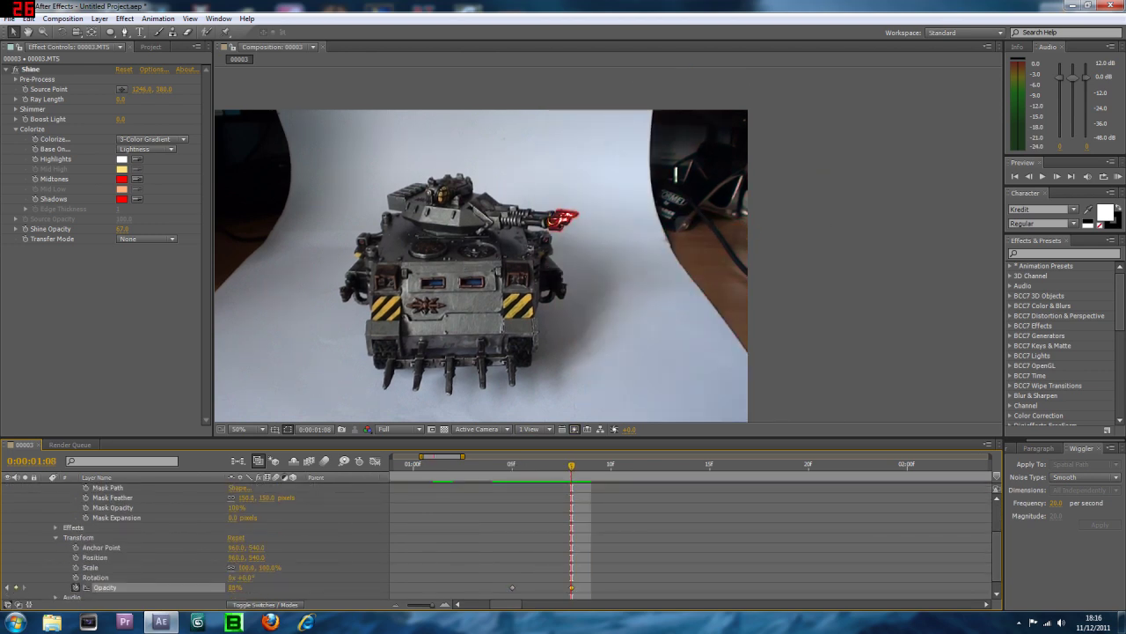
Inspect the fade at 0:00:01:06, collapse the masked layer's properties and run a RAM preview of the laser shot
{"action": "left_click_drag", "start_coordinate": [572, 466], "coordinate": [638, 478]}
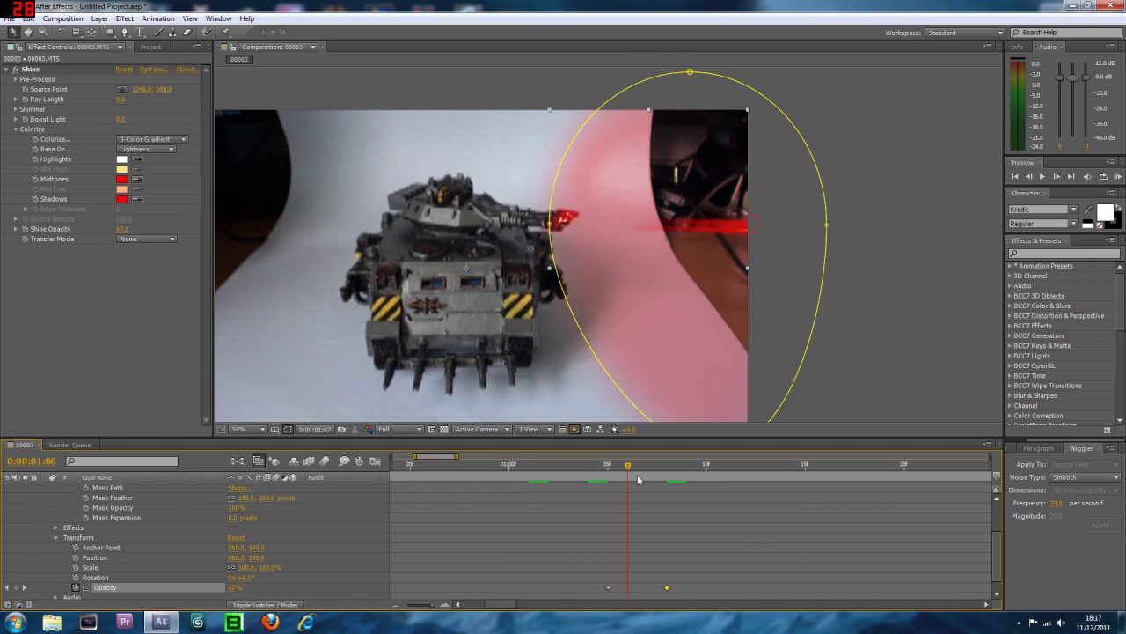
{"action": "scroll", "coordinate": [176, 528], "scroll_direction": "up", "scroll_amount": 2}
{"action": "left_click", "coordinate": [46, 518]}
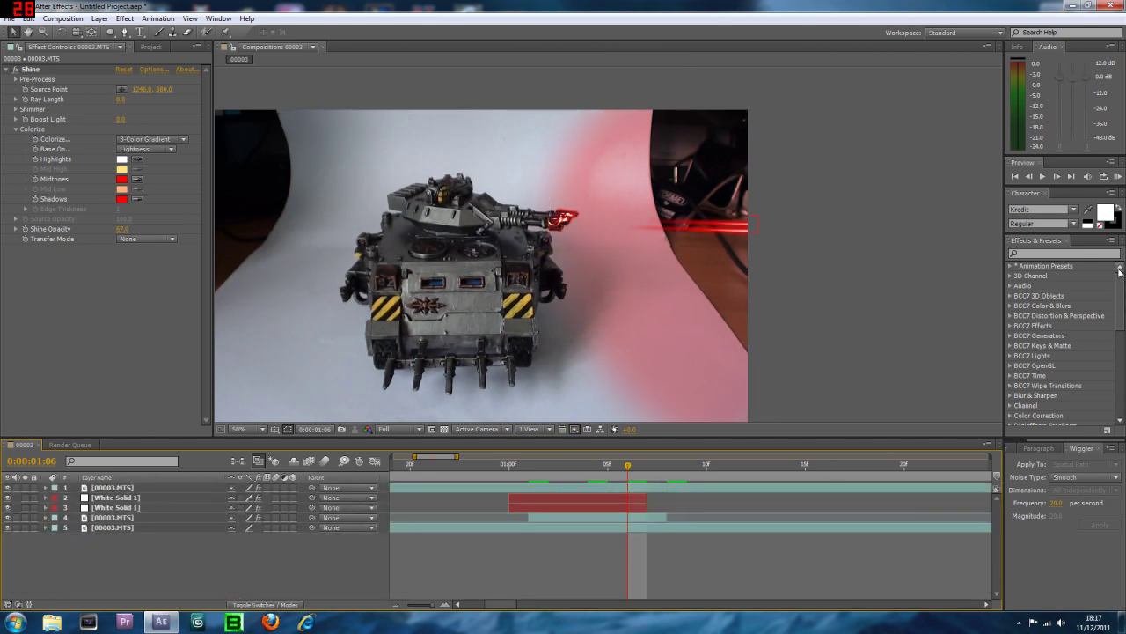
{"action": "left_click", "coordinate": [1118, 177]}
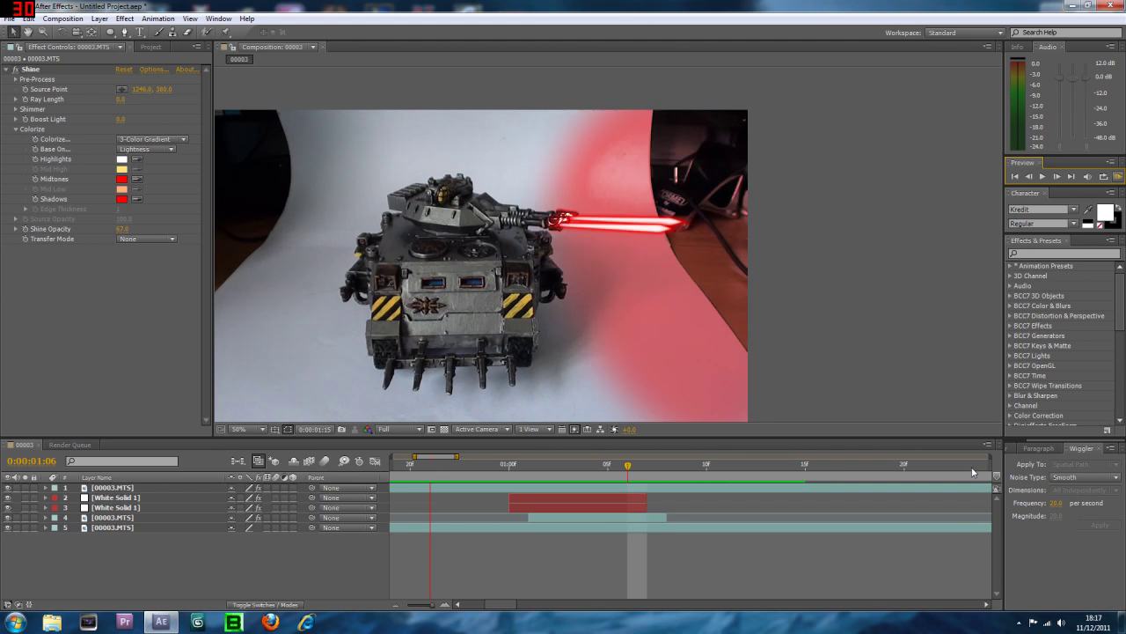
{"action": "key", "text": "space"}
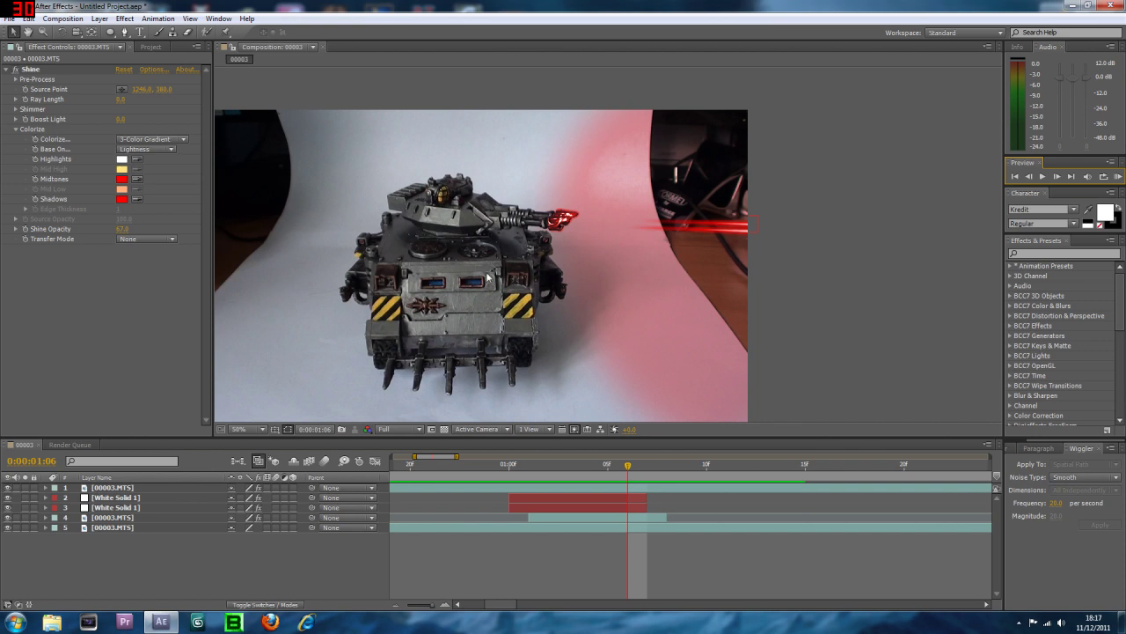
Pre-compose all five layers into Pre-comp 1, moving all attributes into the new composition
{"action": "left_click", "coordinate": [132, 532]}
{"action": "left_click_drag", "start_coordinate": [130, 550], "coordinate": [137, 490]}
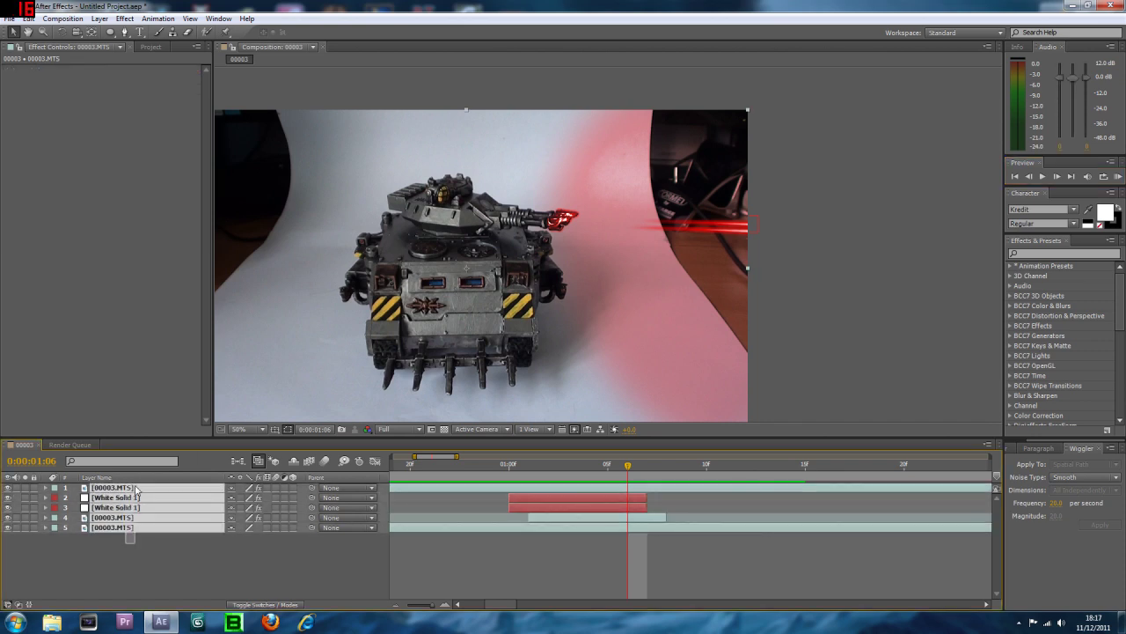
{"action": "left_click", "coordinate": [100, 18]}
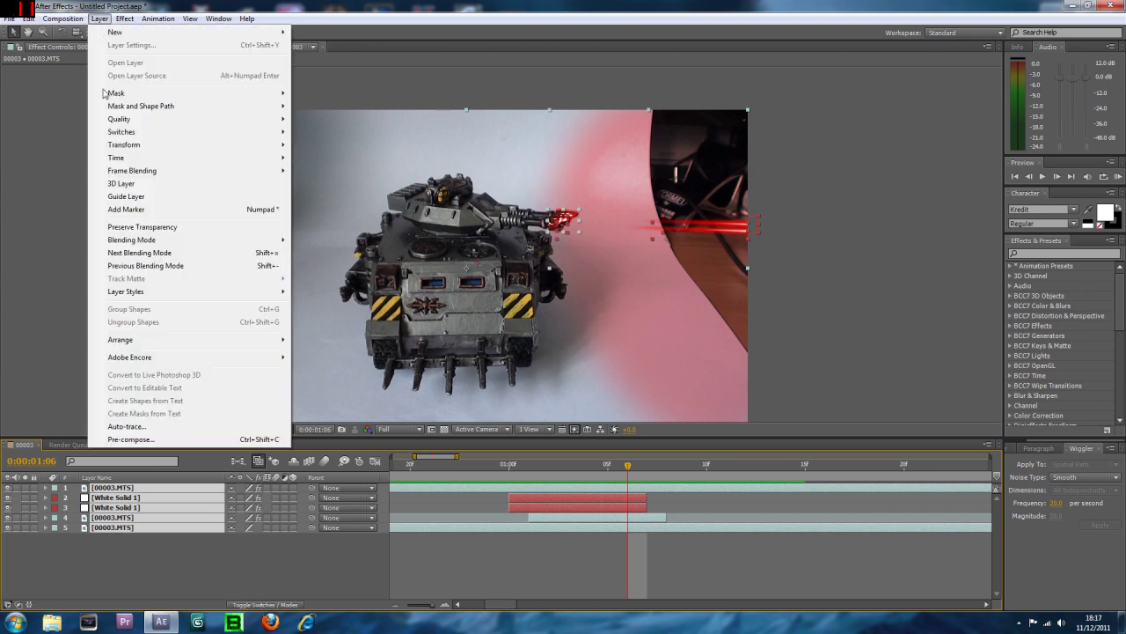
{"action": "left_click", "coordinate": [131, 439]}
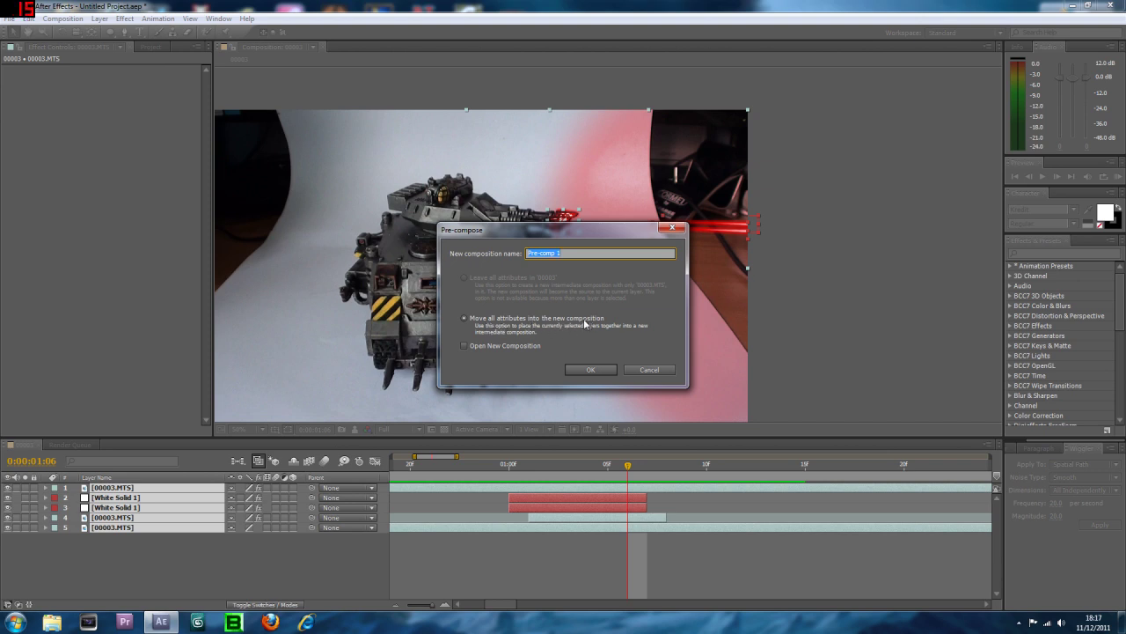
{"action": "left_click", "coordinate": [587, 369]}
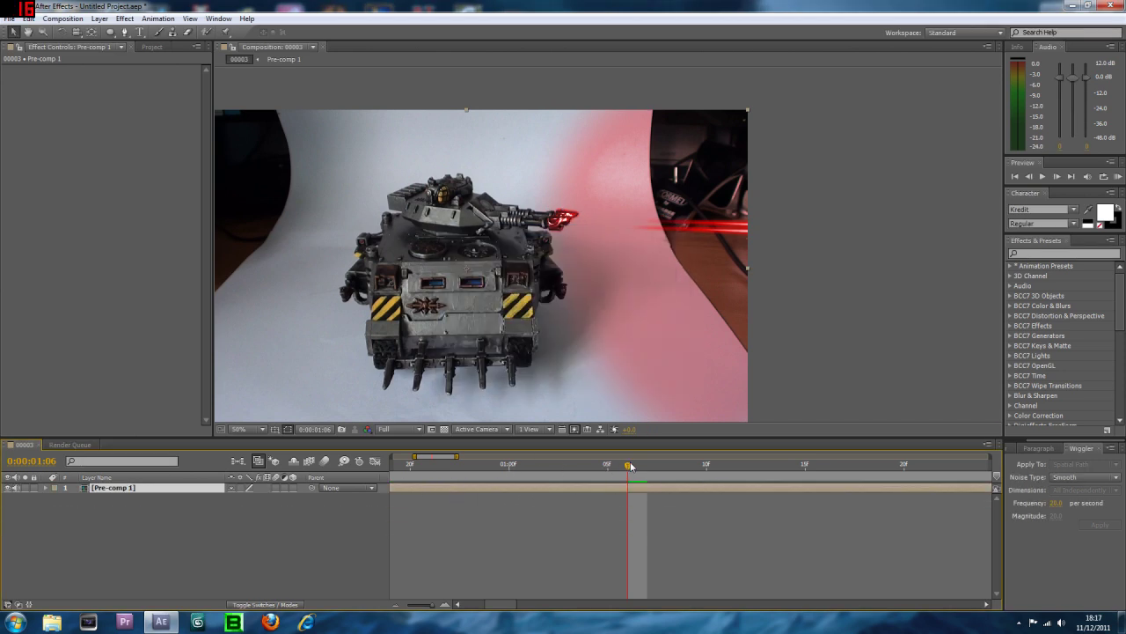
Add a Position keyframe to Pre-comp 1 at 0:00:01:01, where the beams first appear
{"action": "left_click_drag", "start_coordinate": [620, 469], "coordinate": [507, 467]}
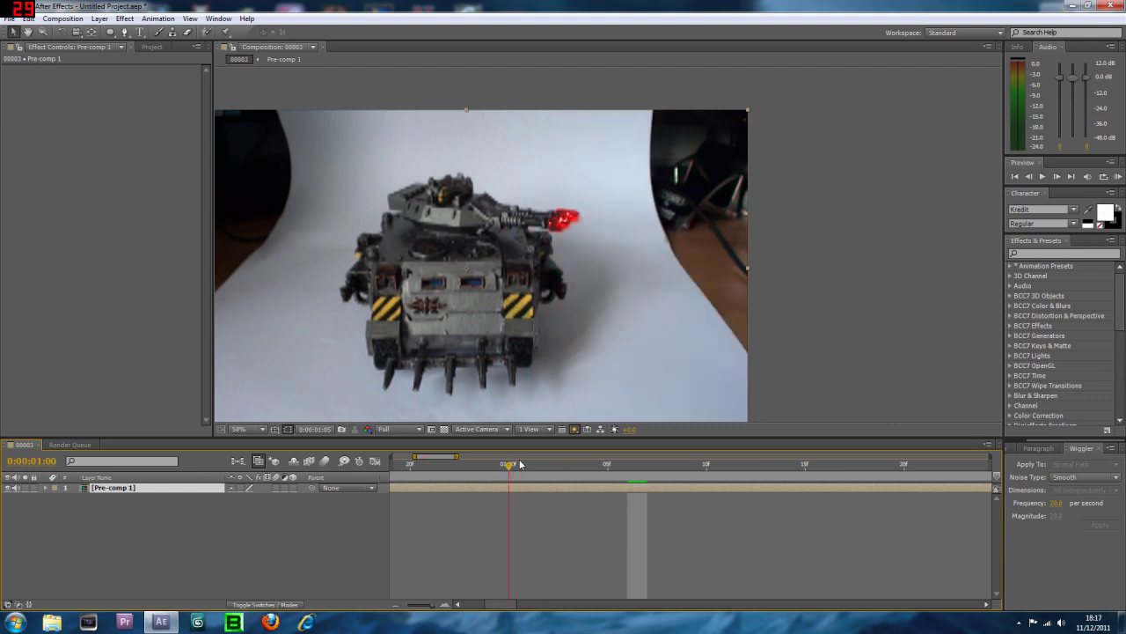
{"action": "left_click", "coordinate": [526, 465]}
{"action": "left_click", "coordinate": [515, 464]}
{"action": "left_click", "coordinate": [525, 465]}
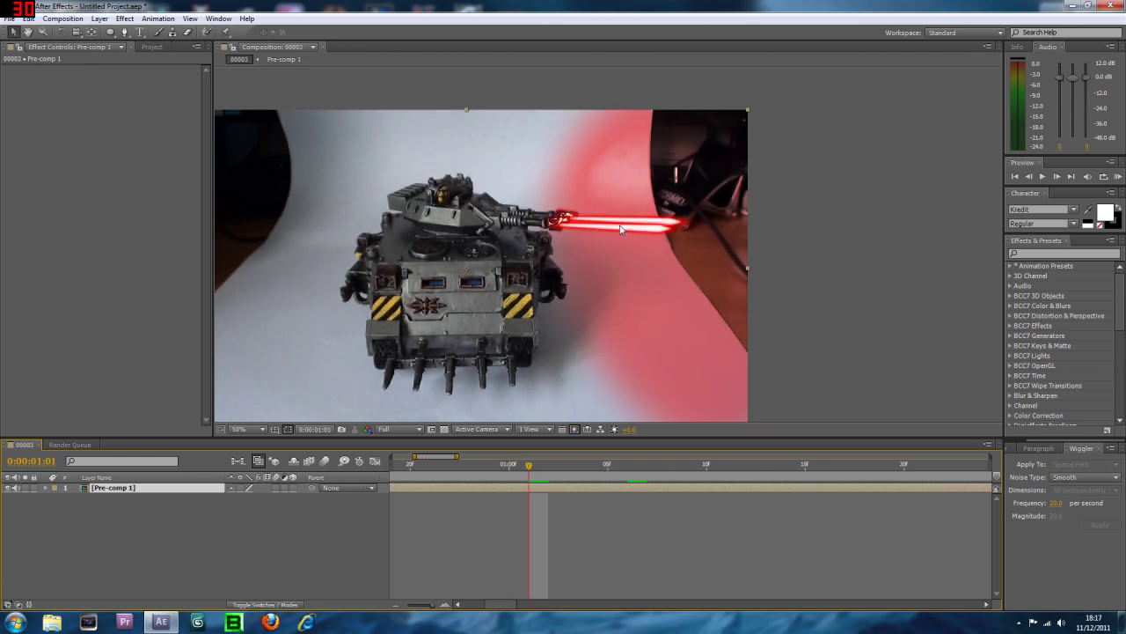
{"action": "left_click", "coordinate": [46, 488]}
{"action": "left_click", "coordinate": [57, 498]}
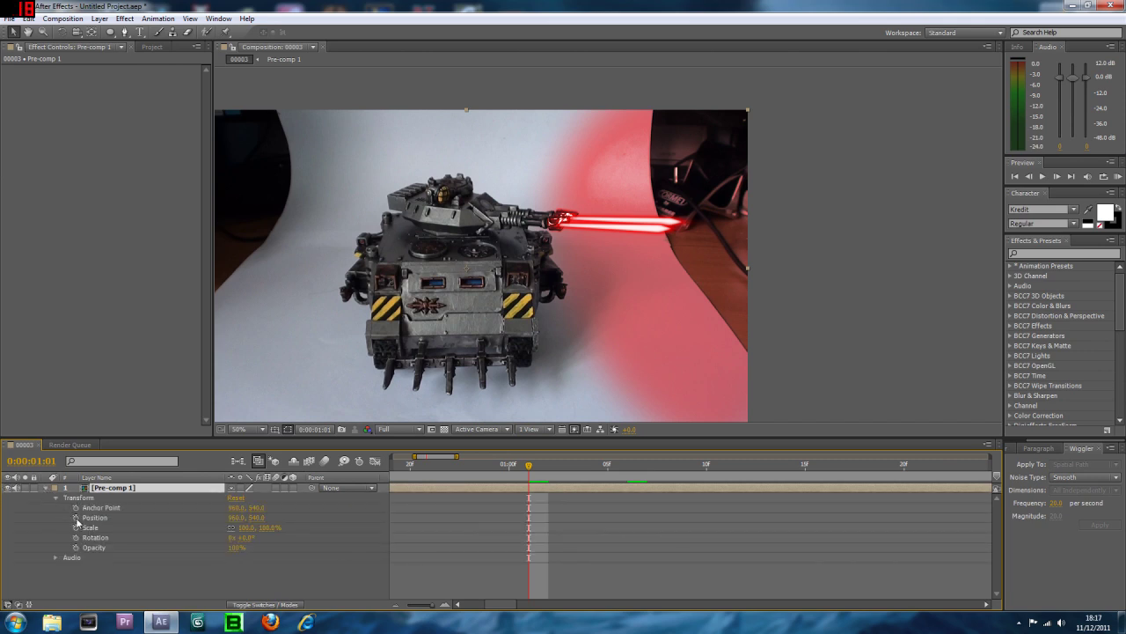
{"action": "left_click", "coordinate": [76, 518]}
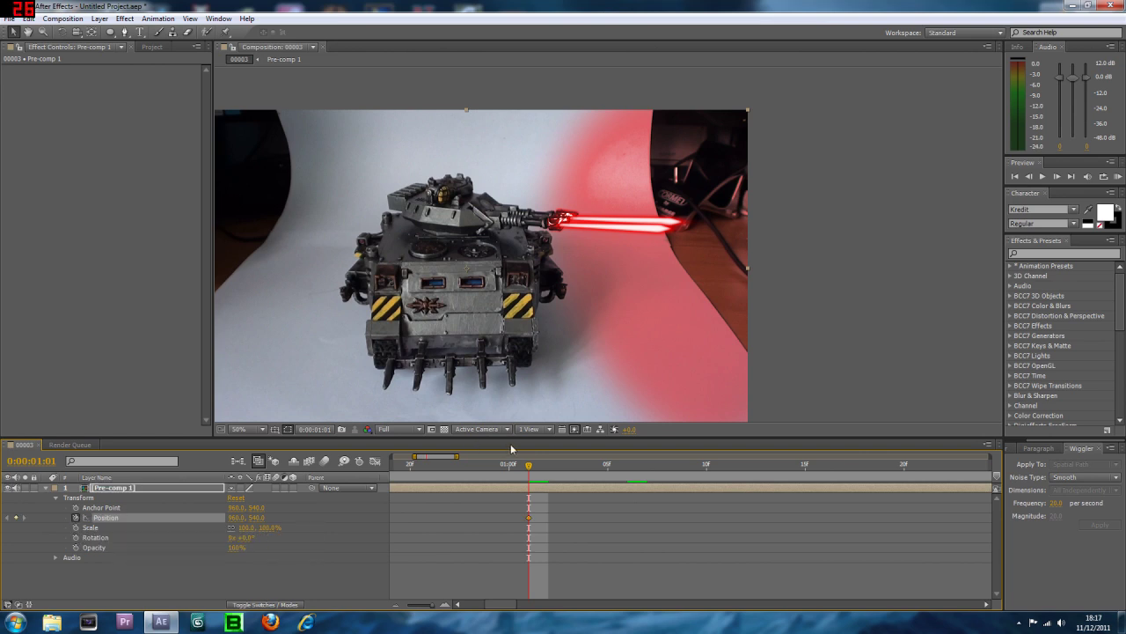
Add a second Position keyframe to Pre-comp 1 at 0:00:01:06 and select both Position keyframes
{"action": "left_click_drag", "start_coordinate": [538, 469], "coordinate": [586, 466]}
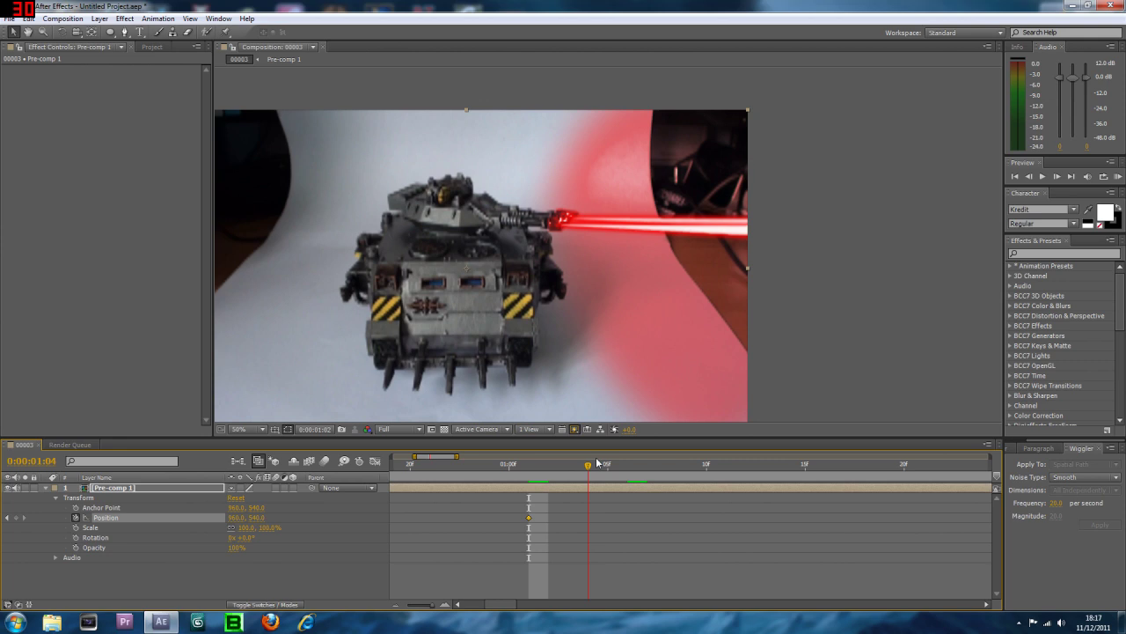
{"action": "left_click", "coordinate": [606, 464]}
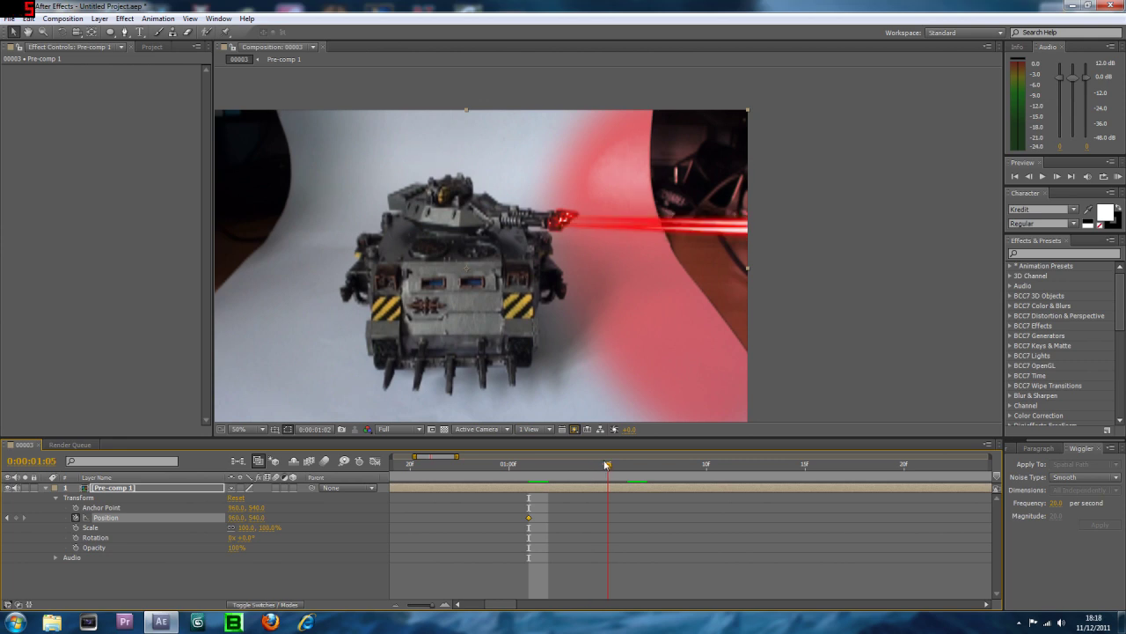
{"action": "left_click_drag", "start_coordinate": [609, 464], "coordinate": [623, 463]}
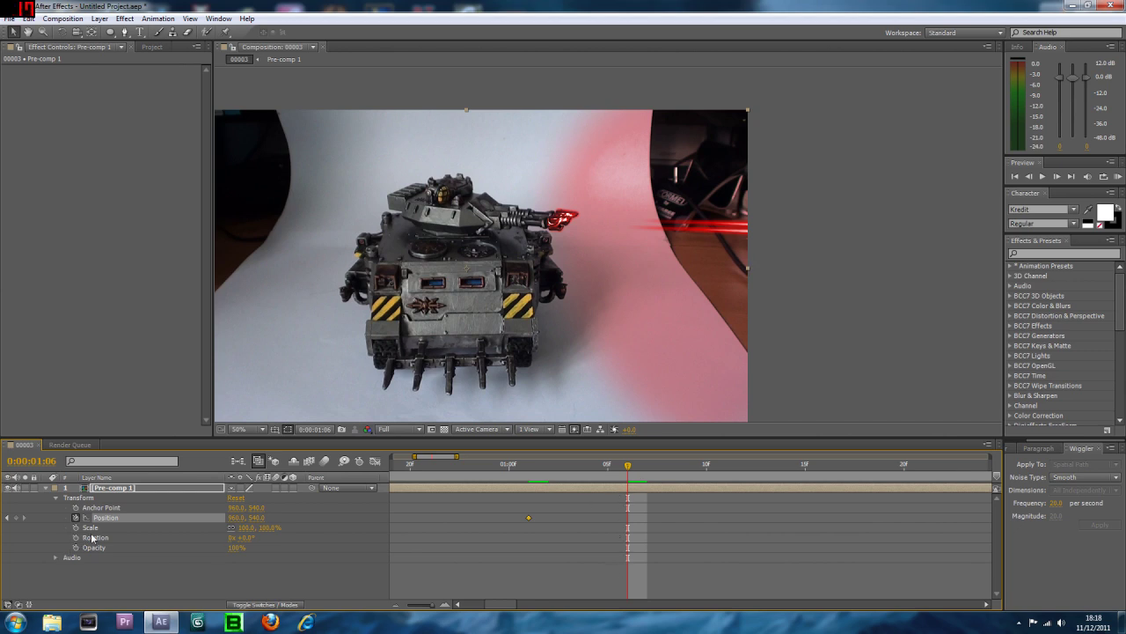
{"action": "left_click", "coordinate": [15, 518]}
{"action": "left_click", "coordinate": [529, 516]}
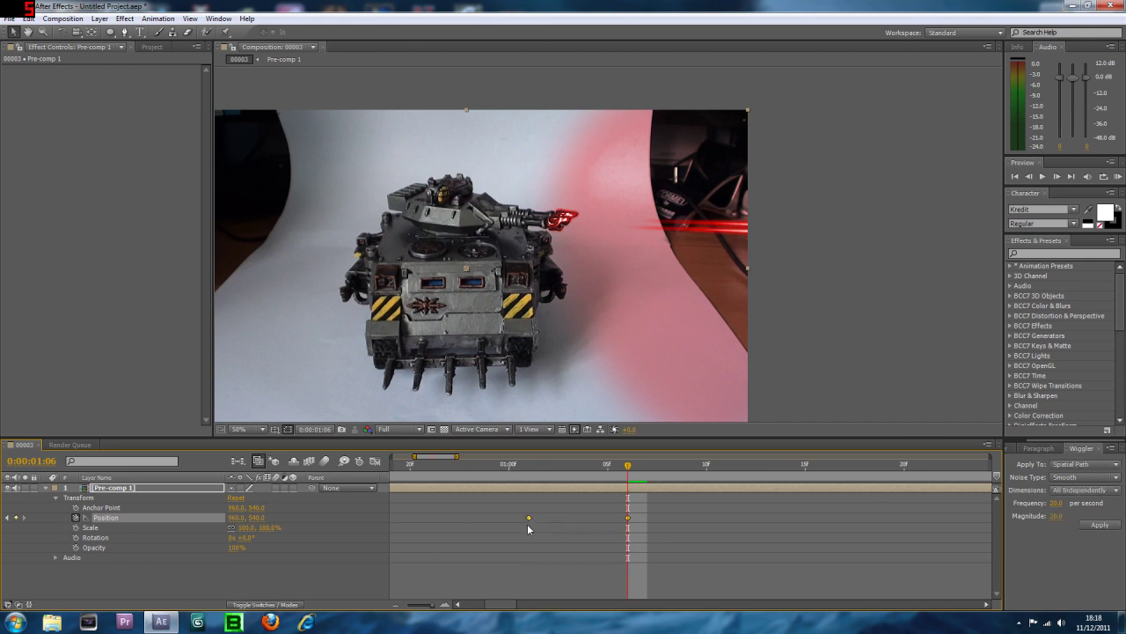
{"action": "mouse_move", "coordinate": [529, 519]}
Search the effects for "wiggler" and apply the Wiggler to the selected Position keyframes with Frequency 30 per second and Magnitude 30
{"action": "left_click", "coordinate": [1065, 253]}
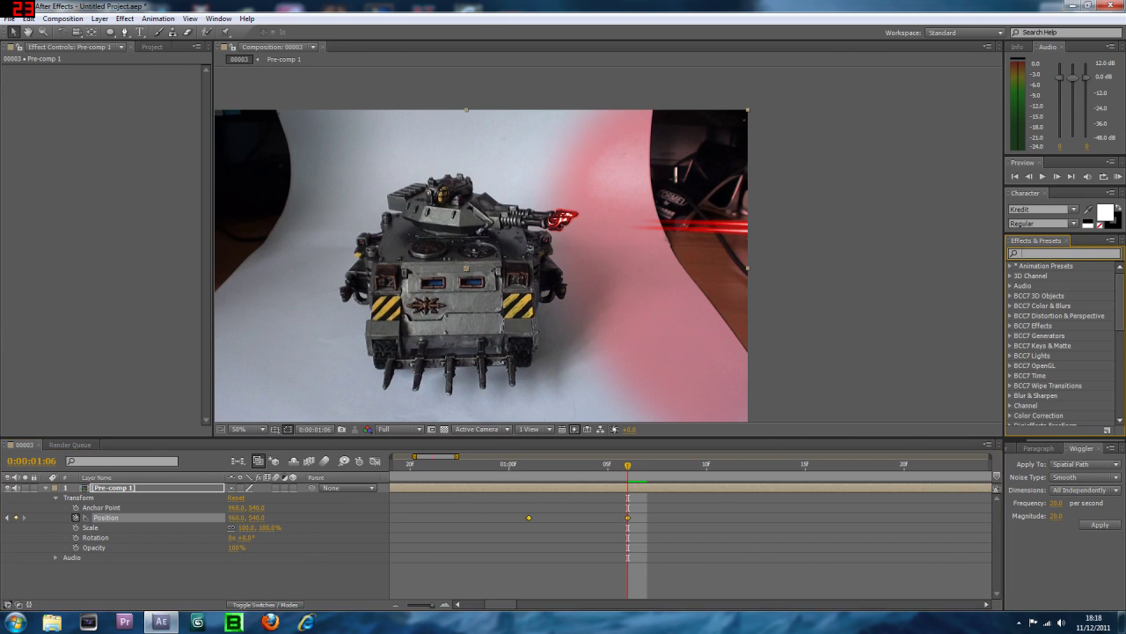
{"action": "type", "text": "wiggler"}
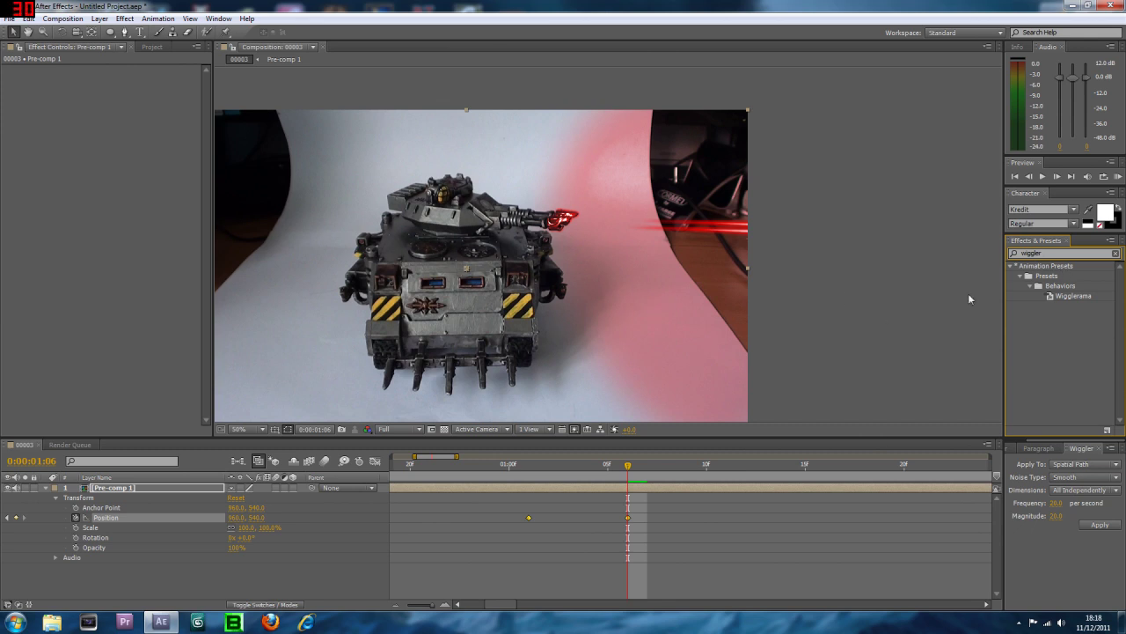
{"action": "left_click", "coordinate": [1056, 504]}
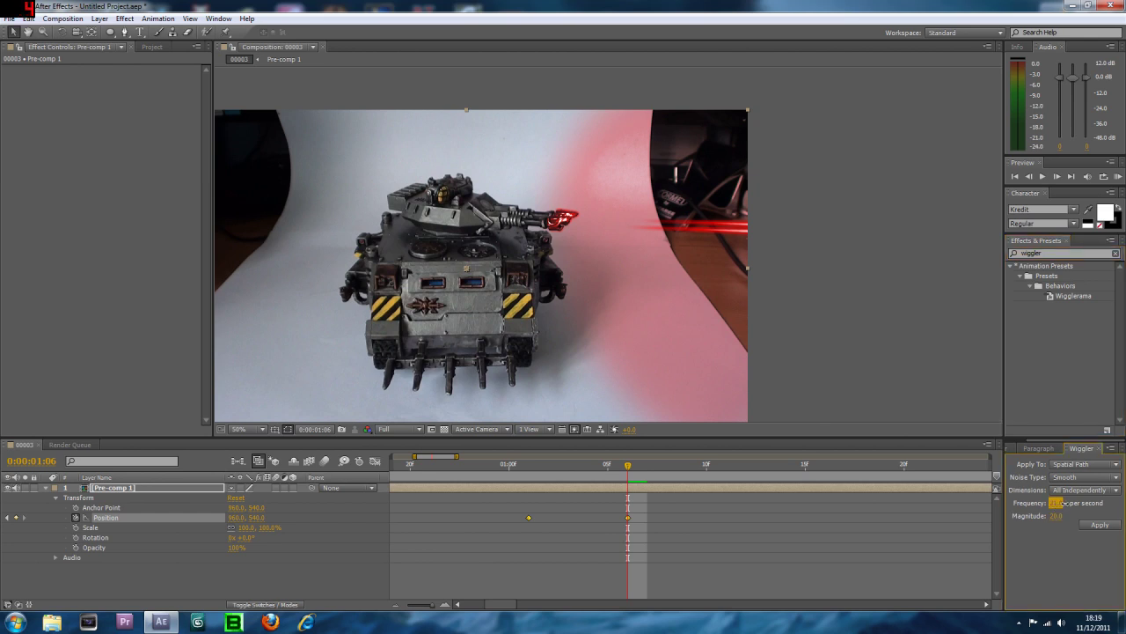
{"action": "left_click", "coordinate": [1057, 516]}
{"action": "left_click", "coordinate": [1097, 525]}
{"action": "left_click_drag", "start_coordinate": [528, 287], "coordinate": [619, 258]}
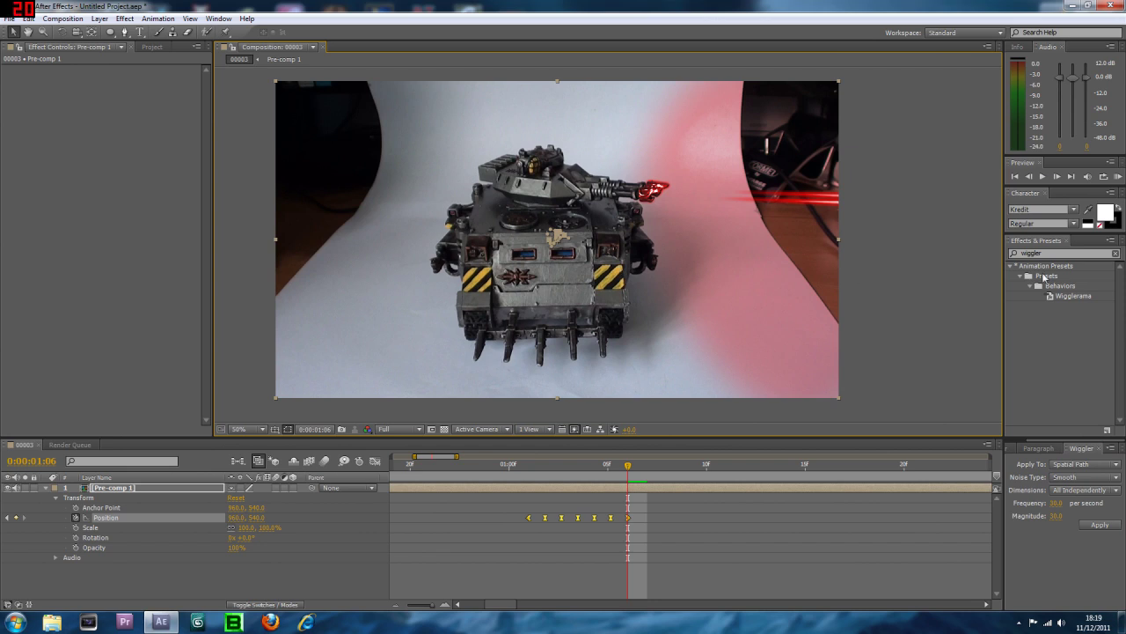
Enable motion blur for Pre-comp 1 and the composition, and move to 0:00:01:03 to check the shaking frame
{"action": "mouse_move", "coordinate": [628, 473]}
{"action": "left_mouse_down"}
{"action": "mouse_move", "coordinate": [511, 472]}
{"action": "mouse_move", "coordinate": [628, 472]}
{"action": "left_mouse_up"}
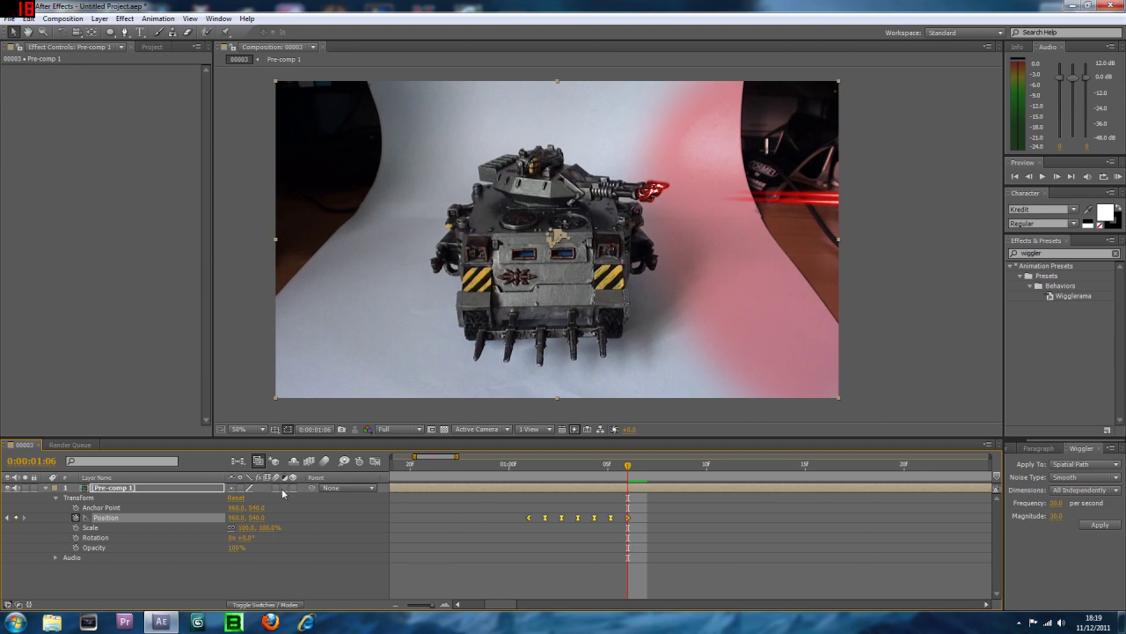
{"action": "left_click", "coordinate": [47, 487]}
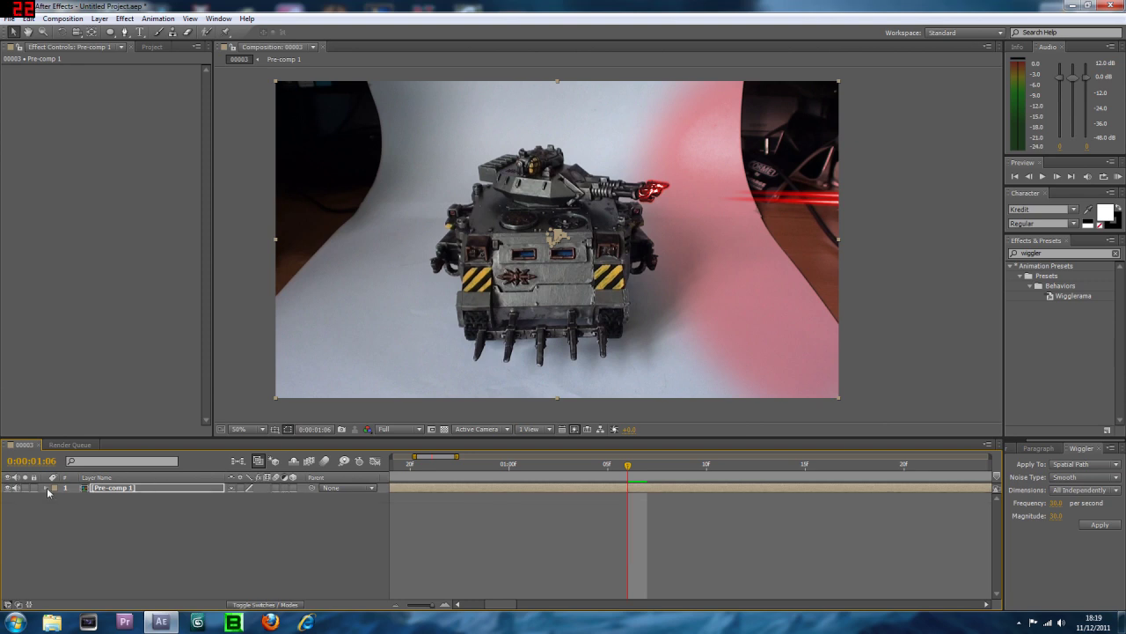
{"action": "left_click", "coordinate": [275, 486]}
{"action": "left_click_drag", "start_coordinate": [627, 464], "coordinate": [568, 482]}
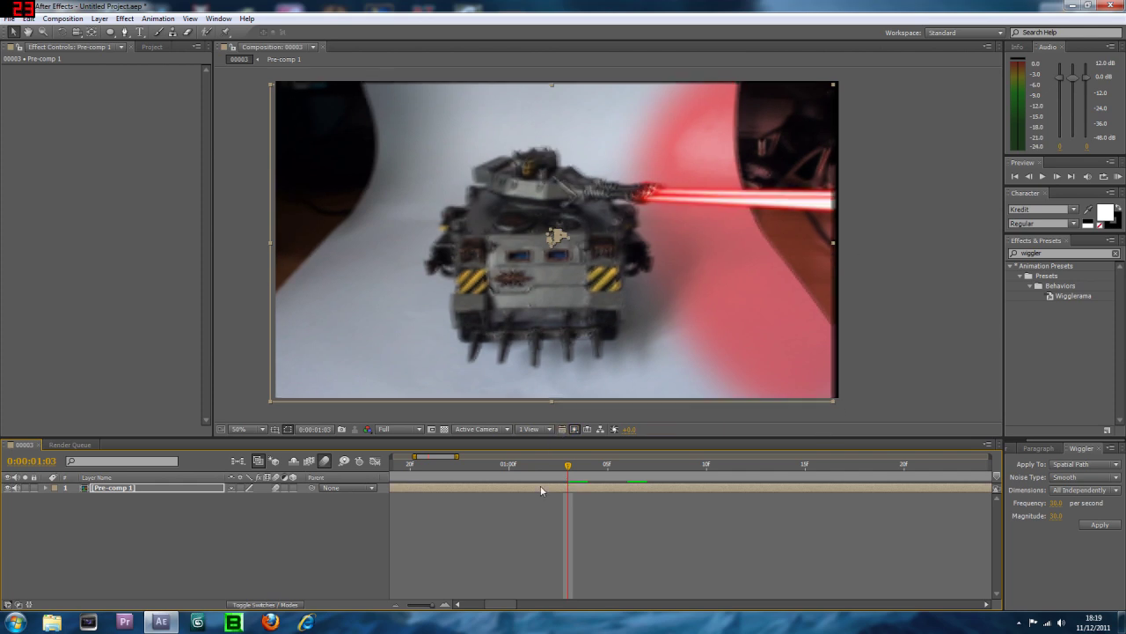
Apply the Motion Tile effect to Pre-comp 1, increase its Output Width and Output Height, and enable Mirror Edges
{"action": "left_click", "coordinate": [154, 487]}
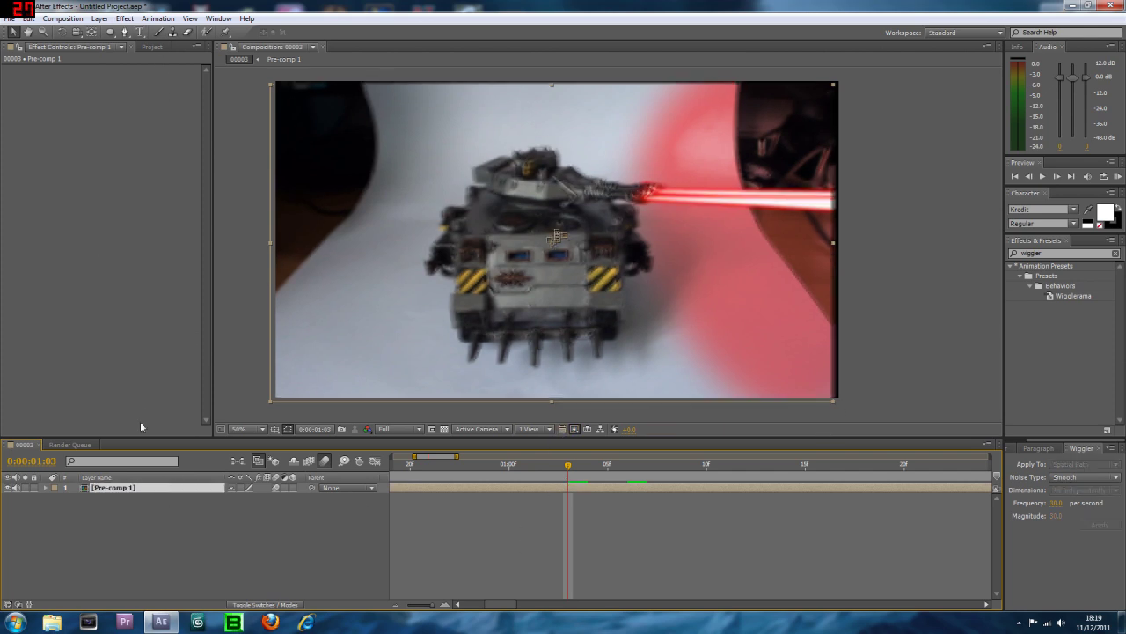
{"action": "left_click", "coordinate": [126, 19]}
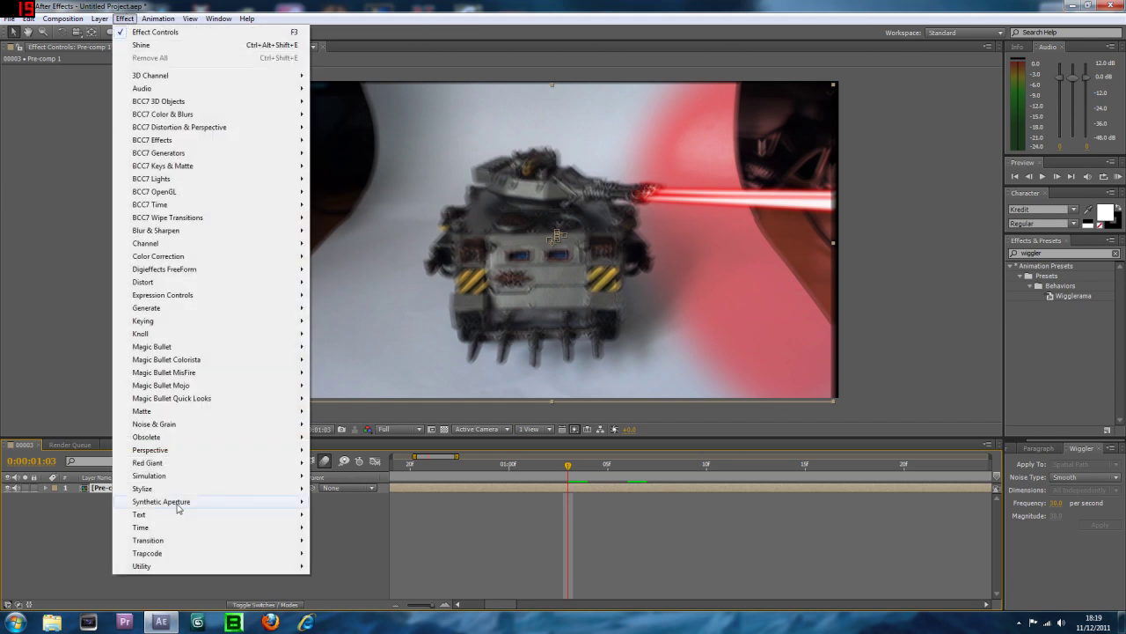
{"action": "mouse_move", "coordinate": [175, 478]}
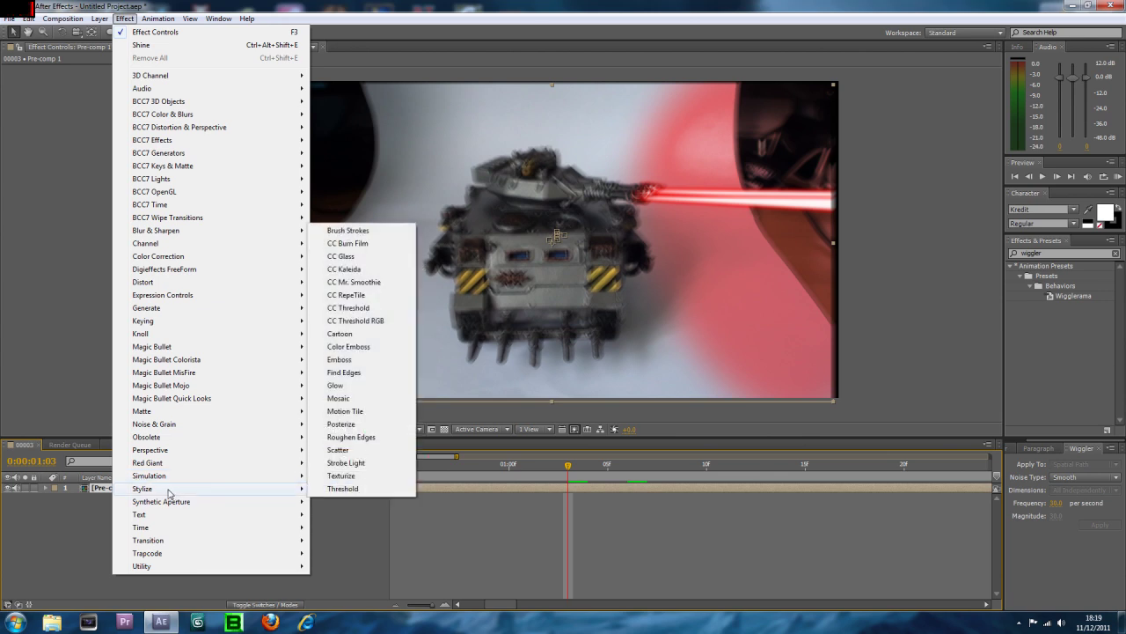
{"action": "left_click", "coordinate": [345, 411]}
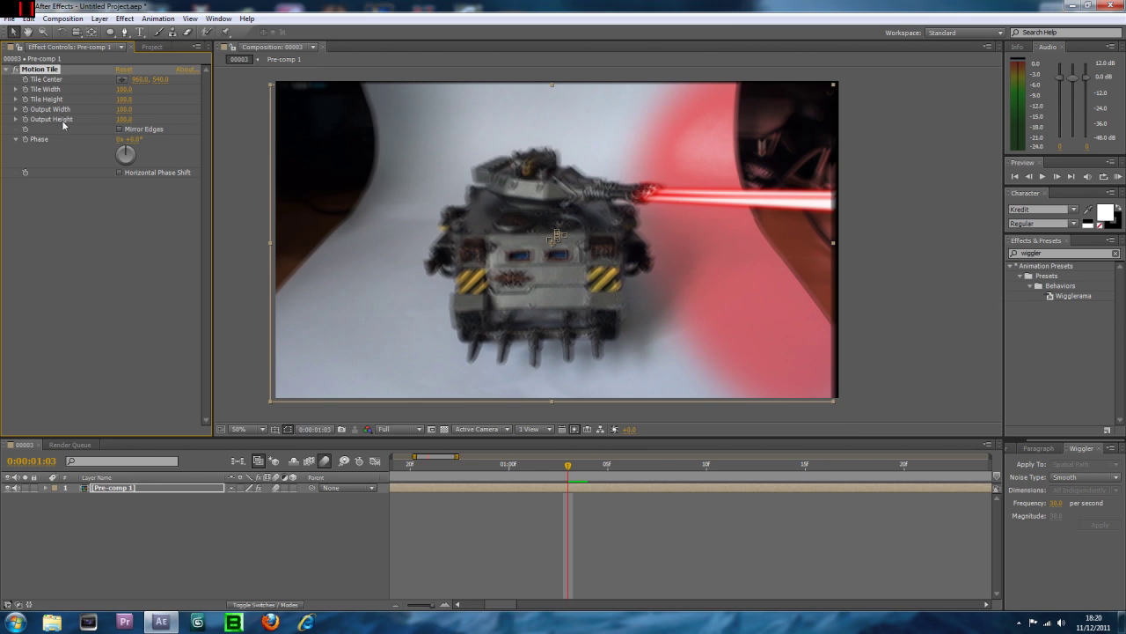
{"action": "left_click_drag", "start_coordinate": [124, 109], "coordinate": [141, 109]}
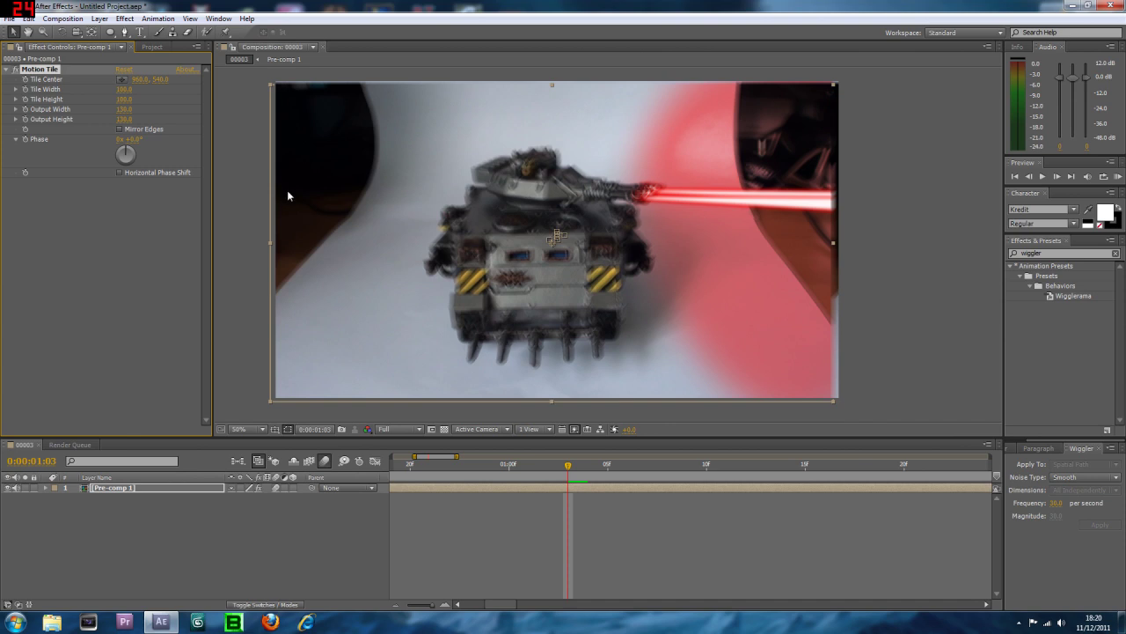
{"action": "left_click", "coordinate": [120, 130]}
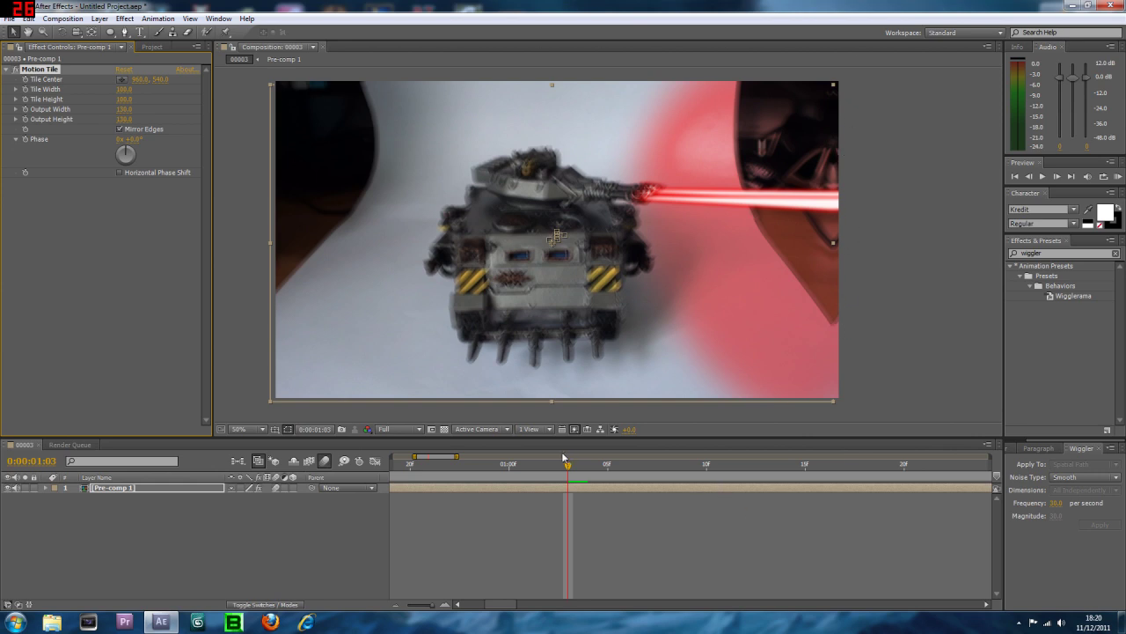
Run a RAM preview of the finished shot and return to 0:00:01:01 to examine the laser beams and camera shake
{"action": "key", "text": "KP_0"}
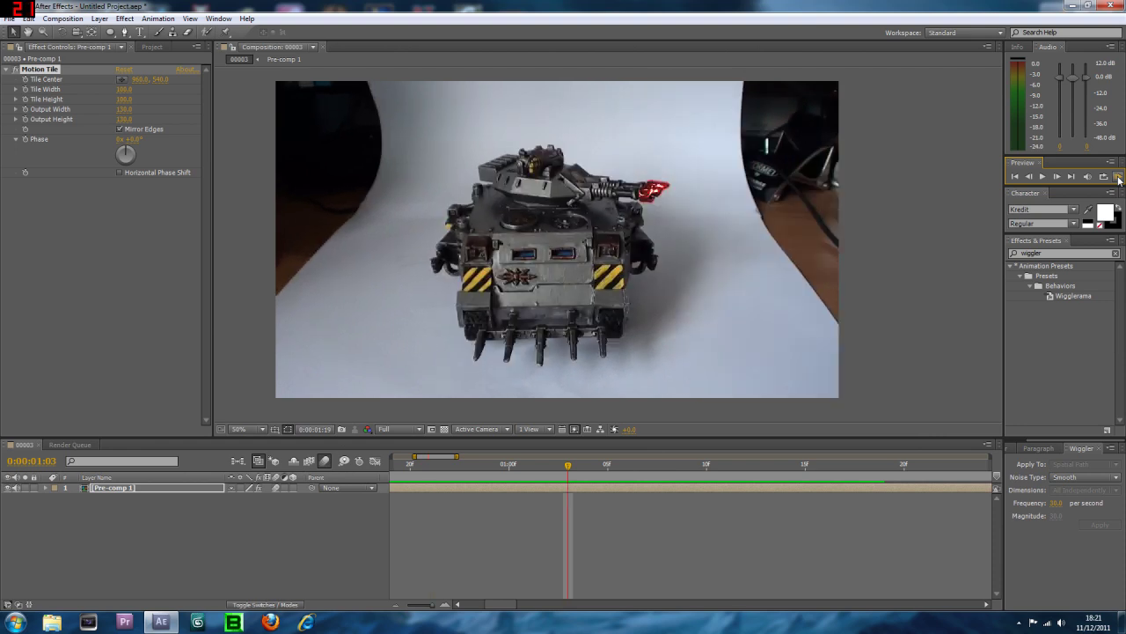
{"action": "left_click", "coordinate": [1118, 179]}
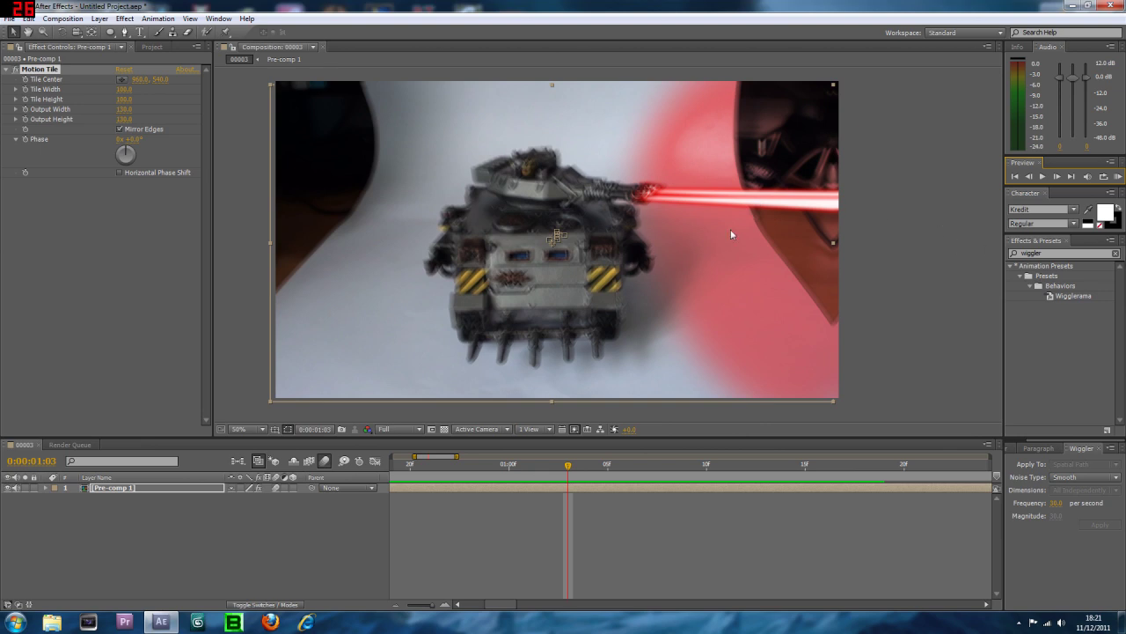
{"action": "left_click_drag", "start_coordinate": [567, 466], "coordinate": [539, 460]}
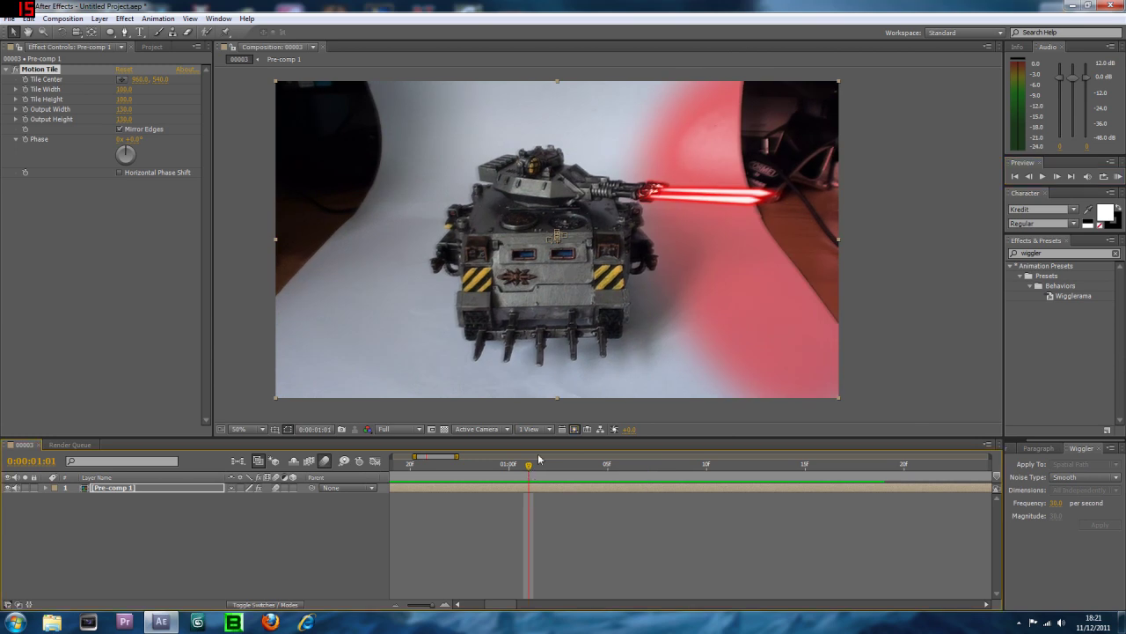